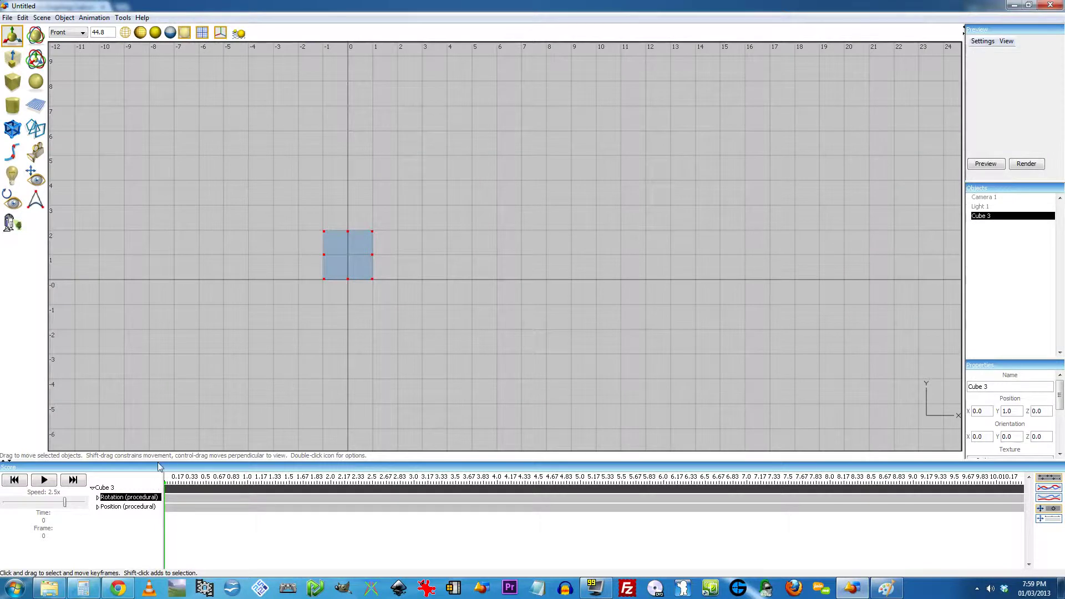
Play the cube's rolling animation, stop it and return to time 0
{"action": "left_click", "coordinate": [44, 480]}
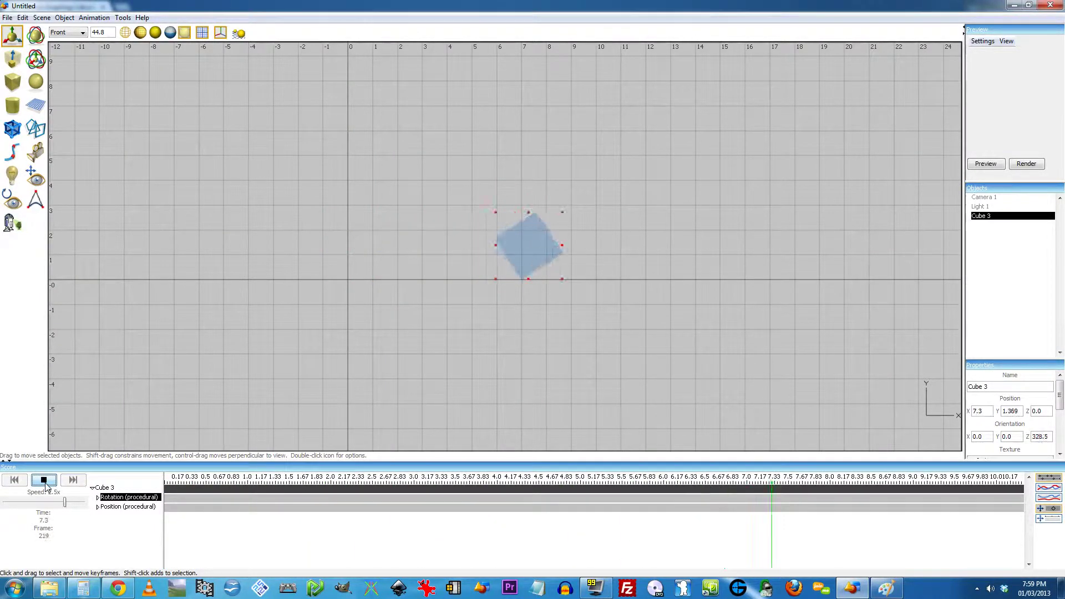
{"action": "left_click", "coordinate": [44, 480]}
{"action": "left_click", "coordinate": [166, 482]}
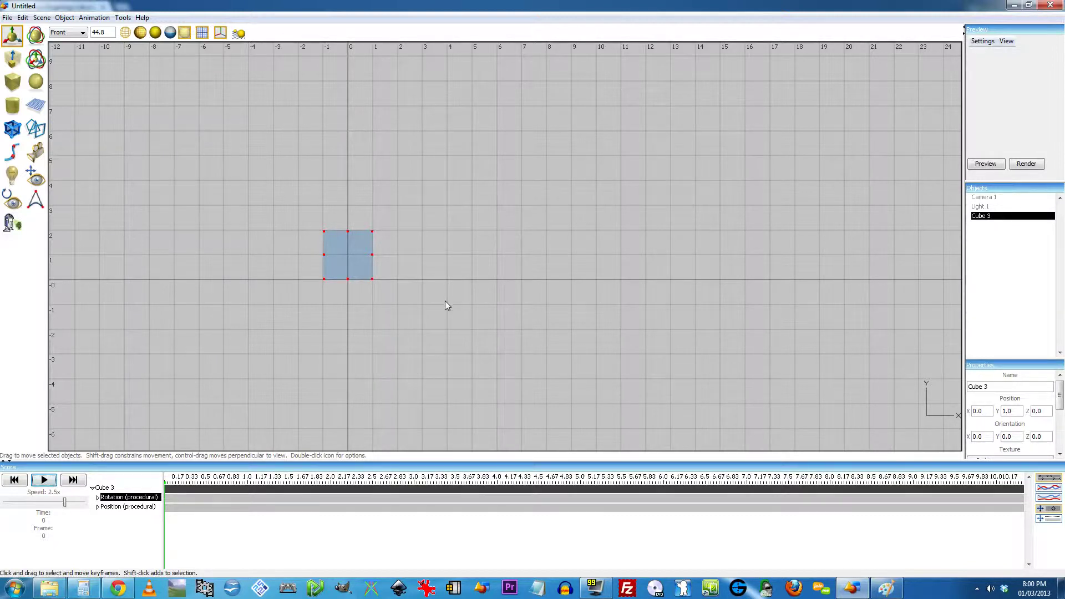
Display the scene in four views and hide the animation score
{"action": "left_click", "coordinate": [67, 32]}
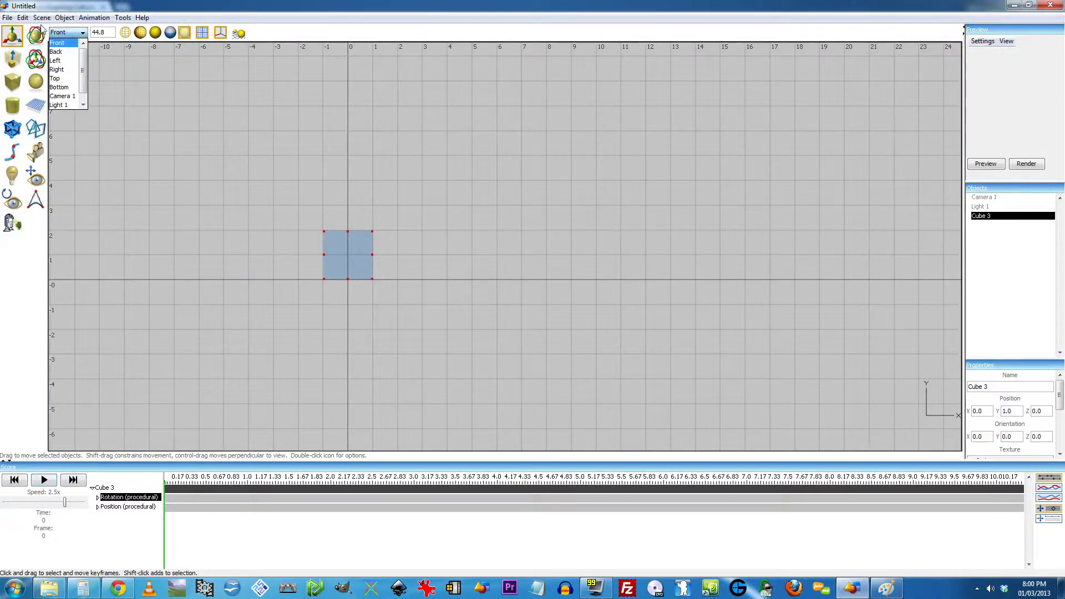
{"action": "left_click", "coordinate": [23, 17]}
{"action": "left_click", "coordinate": [41, 17]}
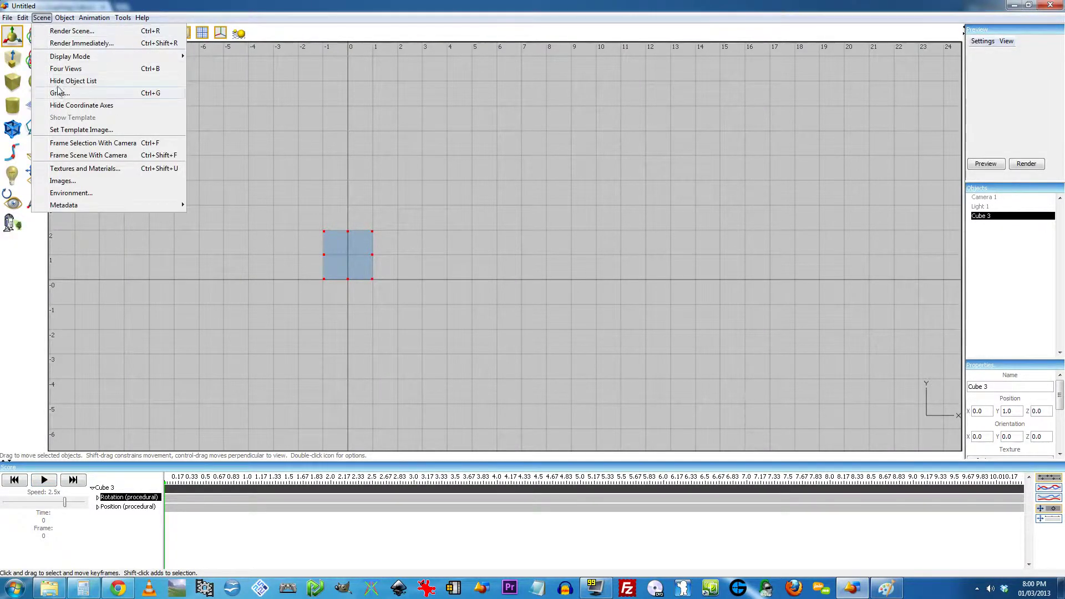
{"action": "left_click", "coordinate": [55, 68]}
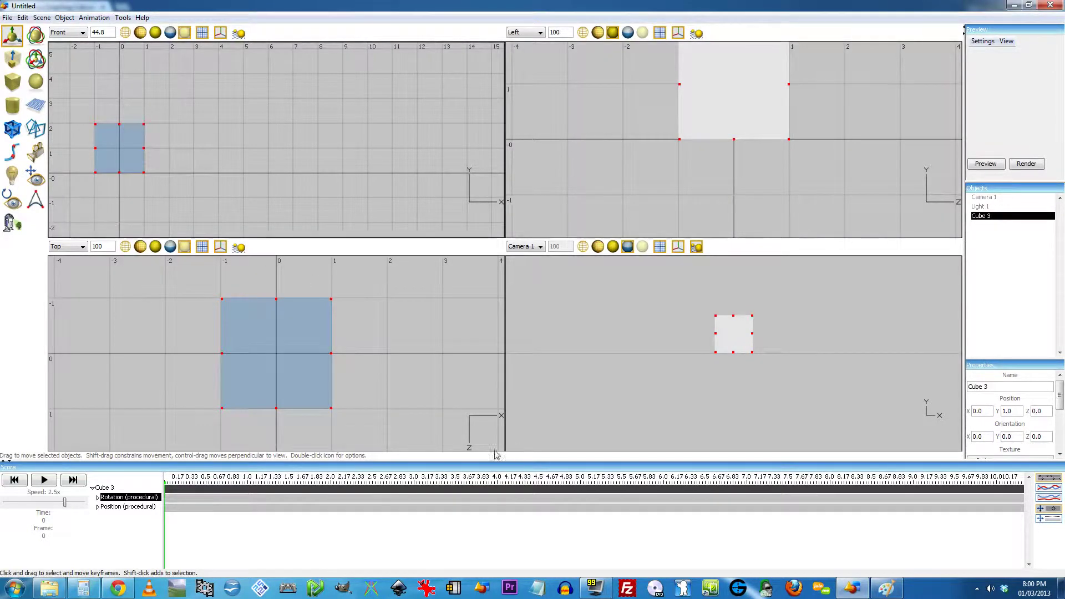
{"action": "left_click", "coordinate": [8, 460]}
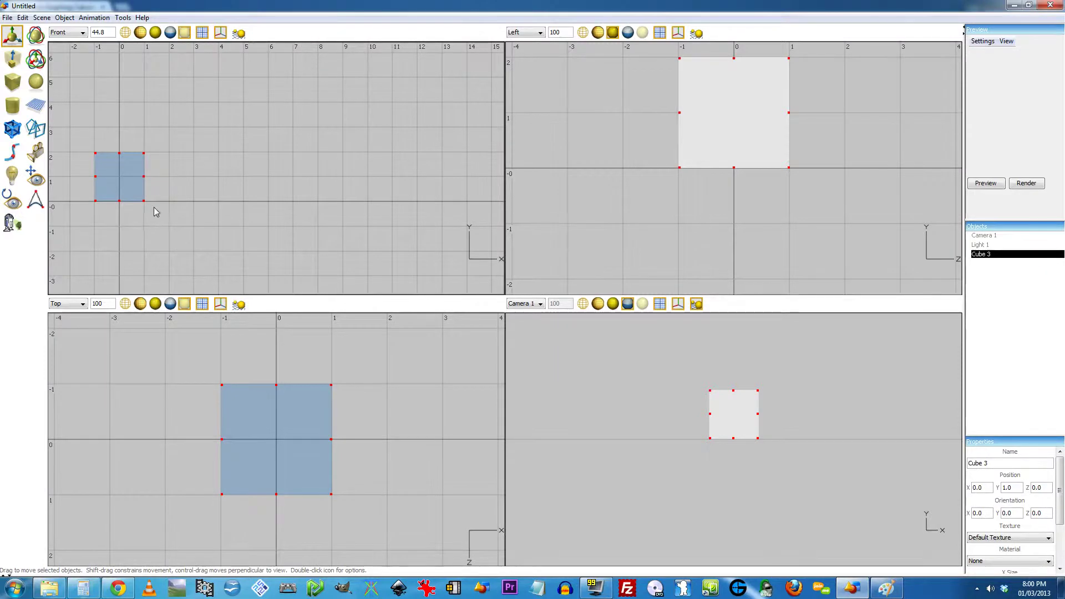
Scale the cube along Z only, thinning it to a slab about 0.9 units thick
{"action": "scroll", "coordinate": [737, 458], "scroll_direction": "down", "scroll_amount": 2}
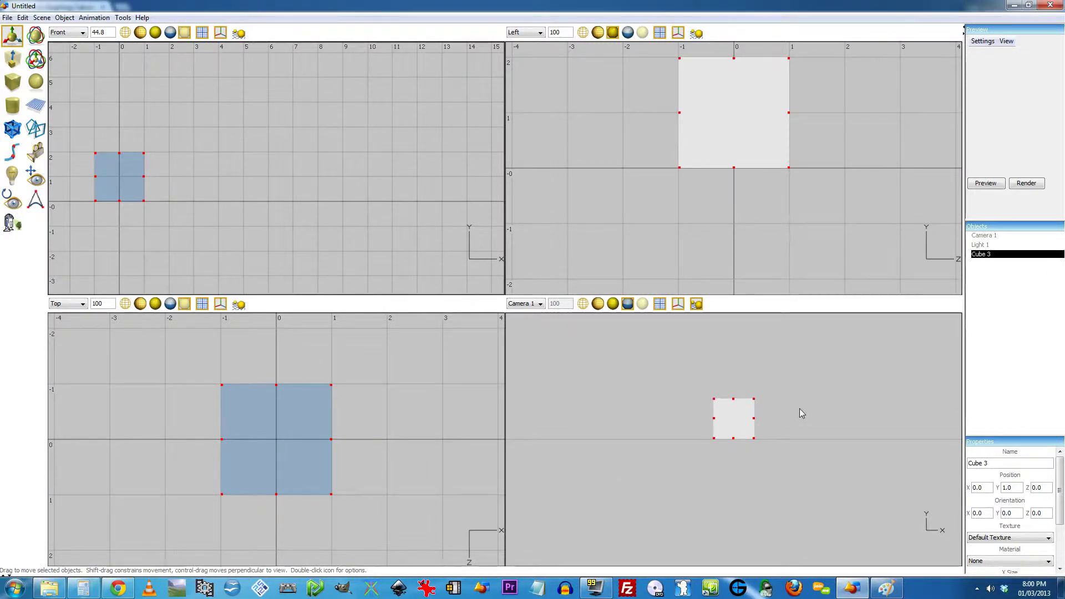
{"action": "right_click_drag", "start_coordinate": [779, 435], "coordinate": [715, 451]}
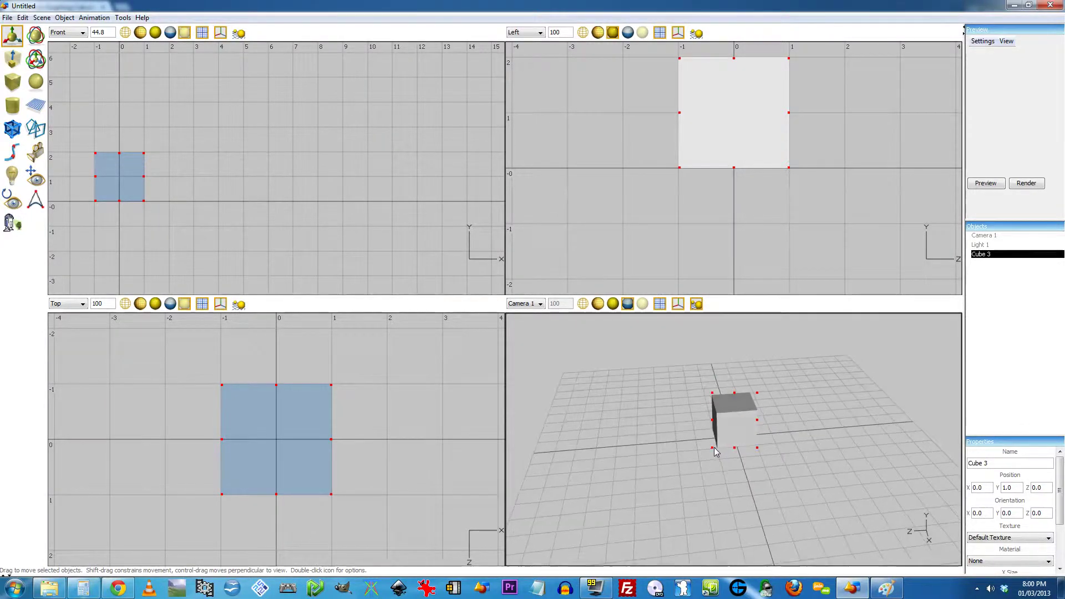
{"action": "left_click", "coordinate": [31, 59]}
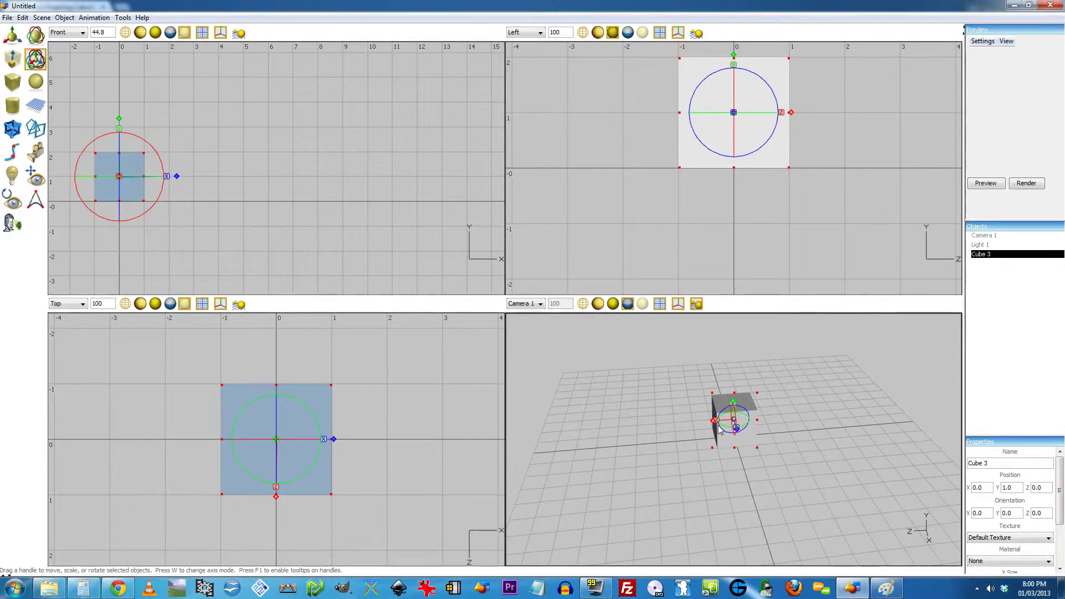
{"action": "left_click_drag", "start_coordinate": [716, 424], "coordinate": [726, 423]}
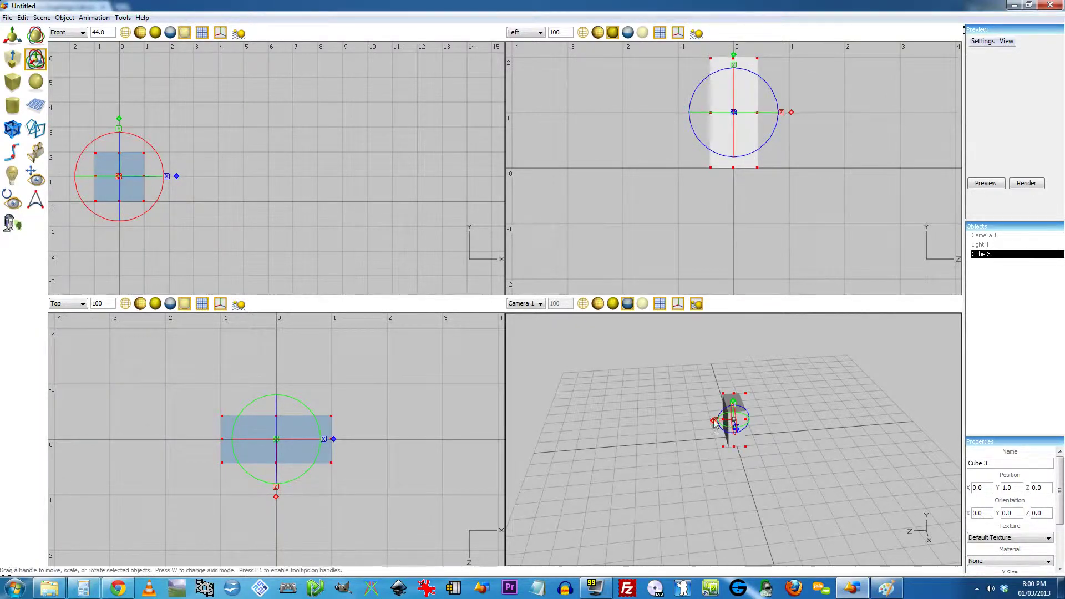
{"action": "left_click", "coordinate": [643, 389]}
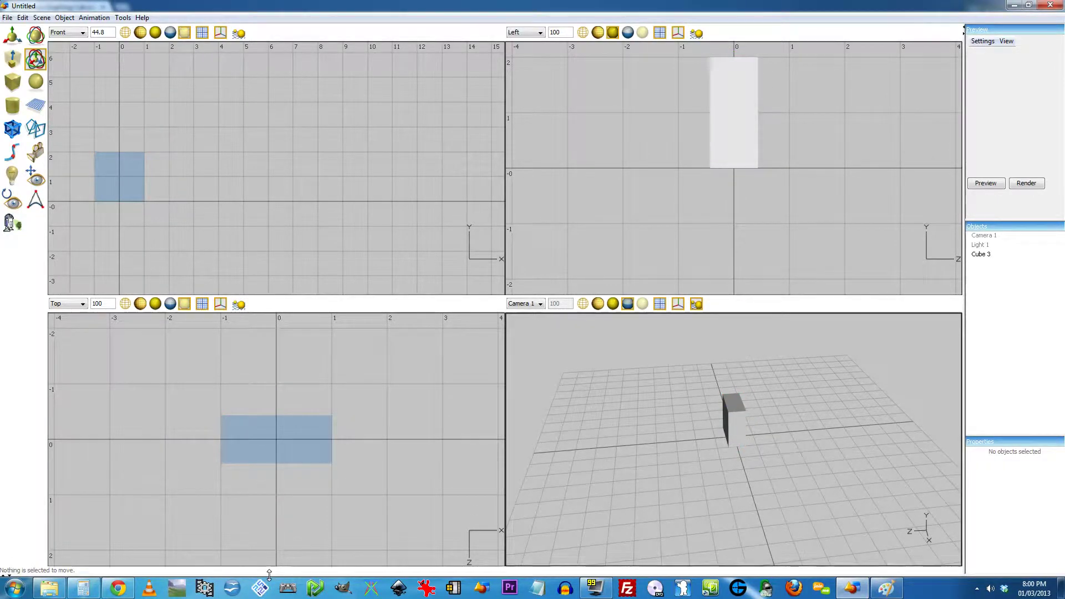
Bring back the animation score and enlarge it so its tracks have room below the views
{"action": "left_click_drag", "start_coordinate": [271, 575], "coordinate": [166, 560]}
{"action": "left_click", "coordinate": [226, 555]}
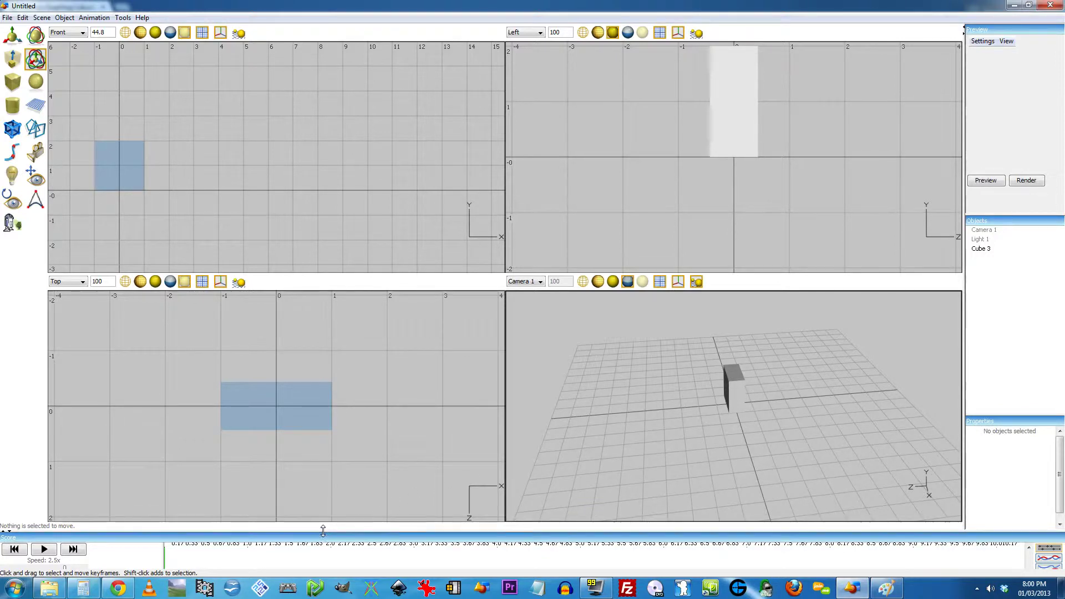
{"action": "left_click_drag", "start_coordinate": [323, 530], "coordinate": [323, 485]}
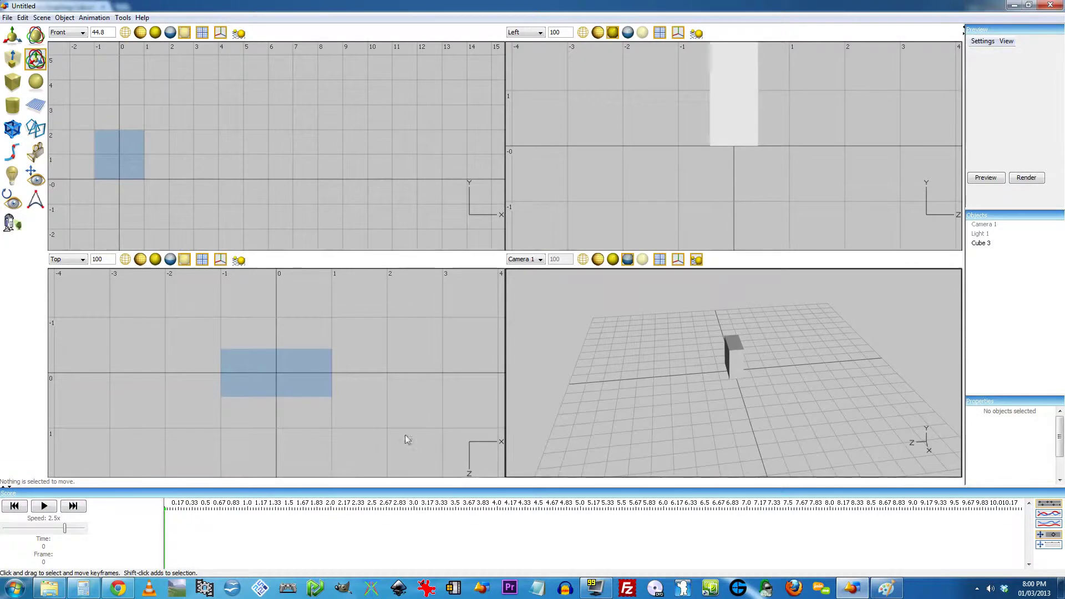
In the slab's procedural position track, add a number value of 3 and connect it to the Z output
{"action": "left_click", "coordinate": [744, 357]}
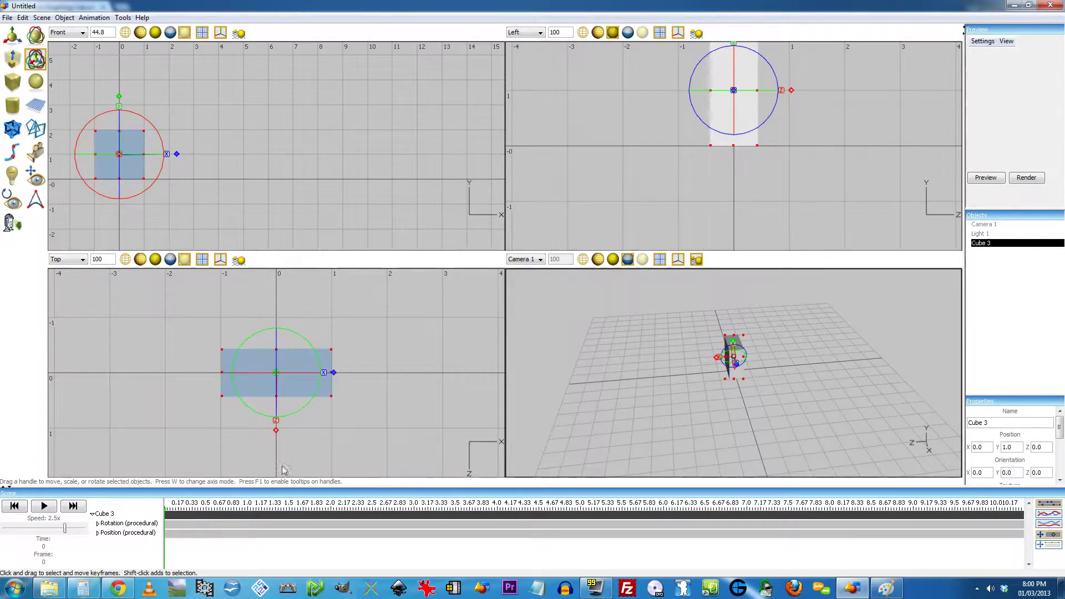
{"action": "double_click", "coordinate": [119, 533]}
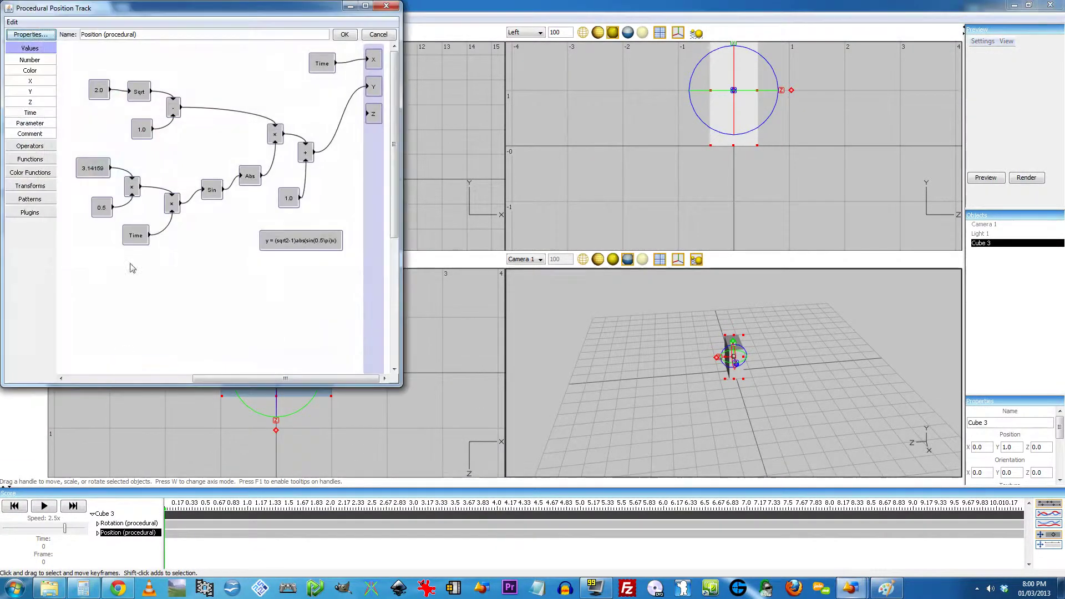
{"action": "left_click_drag", "start_coordinate": [37, 60], "coordinate": [312, 123]}
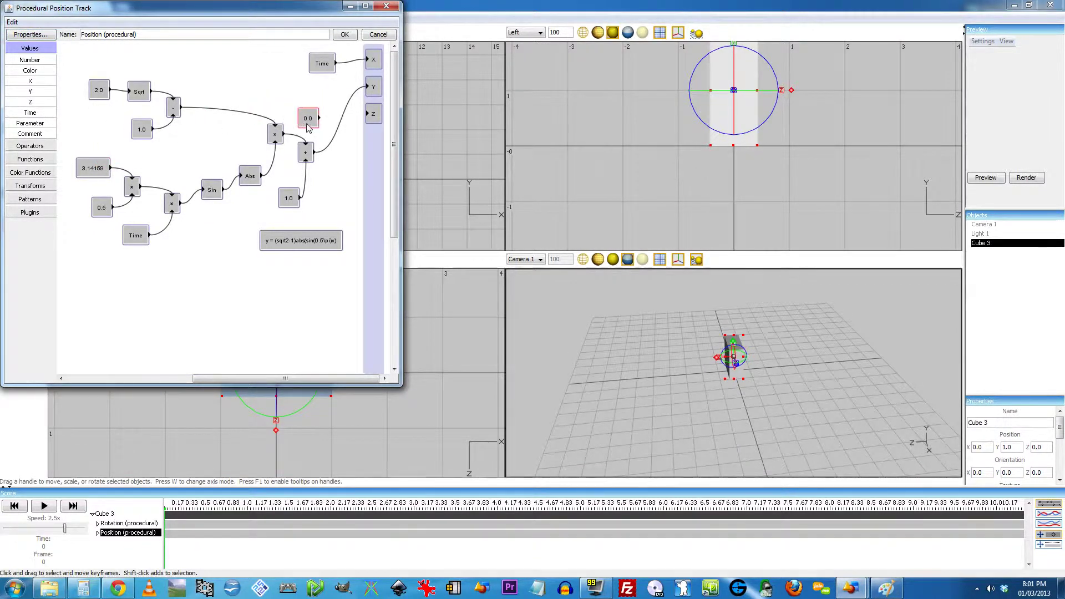
{"action": "double_click", "coordinate": [312, 123]}
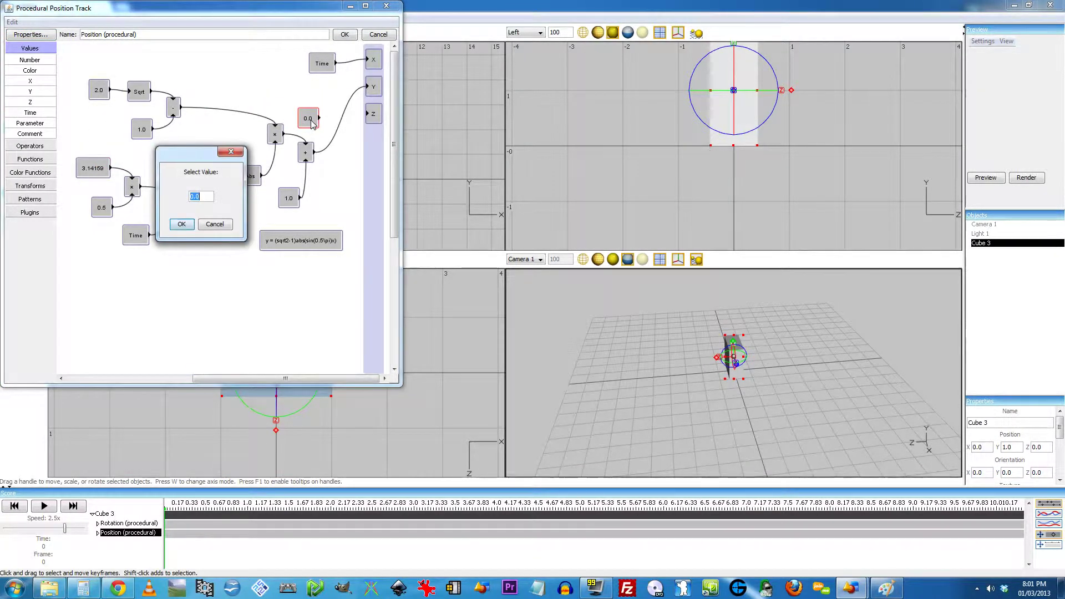
{"action": "type", "text": "3"}
{"action": "left_click", "coordinate": [182, 224]}
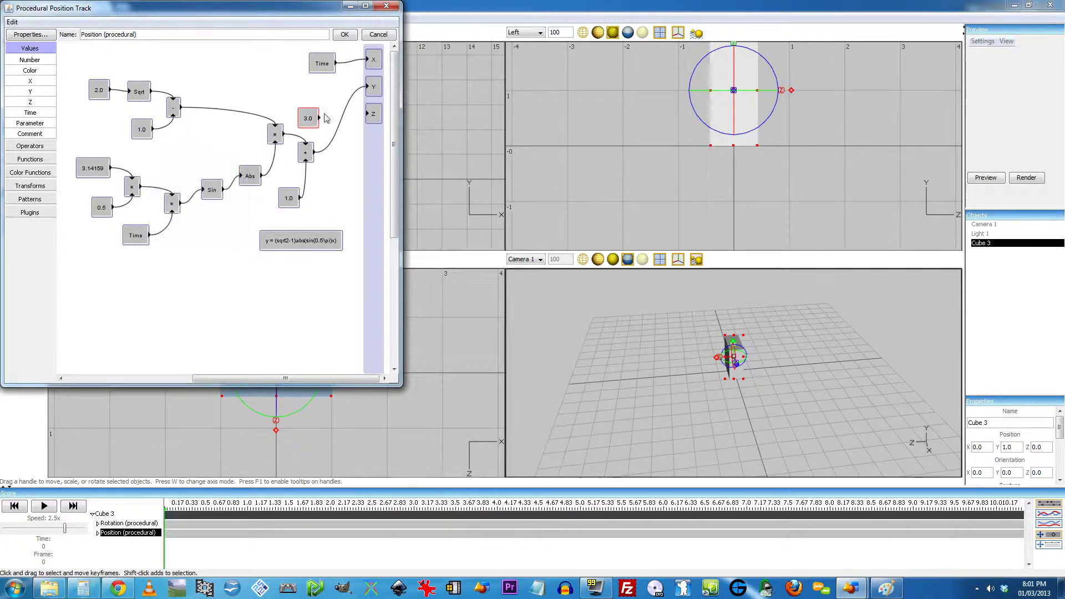
{"action": "left_click_drag", "start_coordinate": [320, 119], "coordinate": [358, 118]}
{"action": "left_click", "coordinate": [337, 37]}
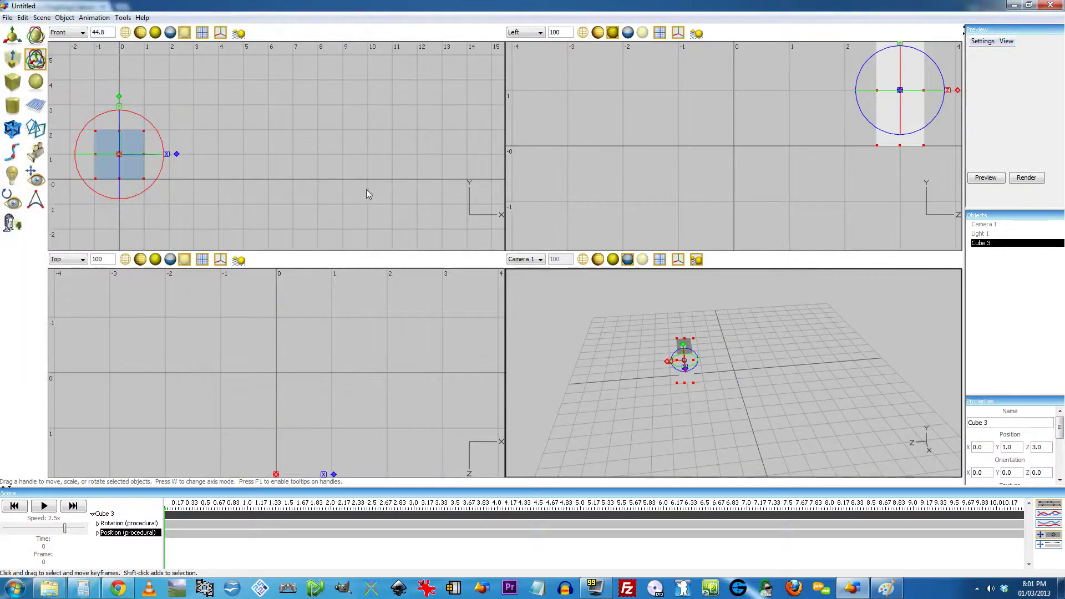
Play the shifted slab's animation, stop it and return to the first frame
{"action": "left_click", "coordinate": [44, 507]}
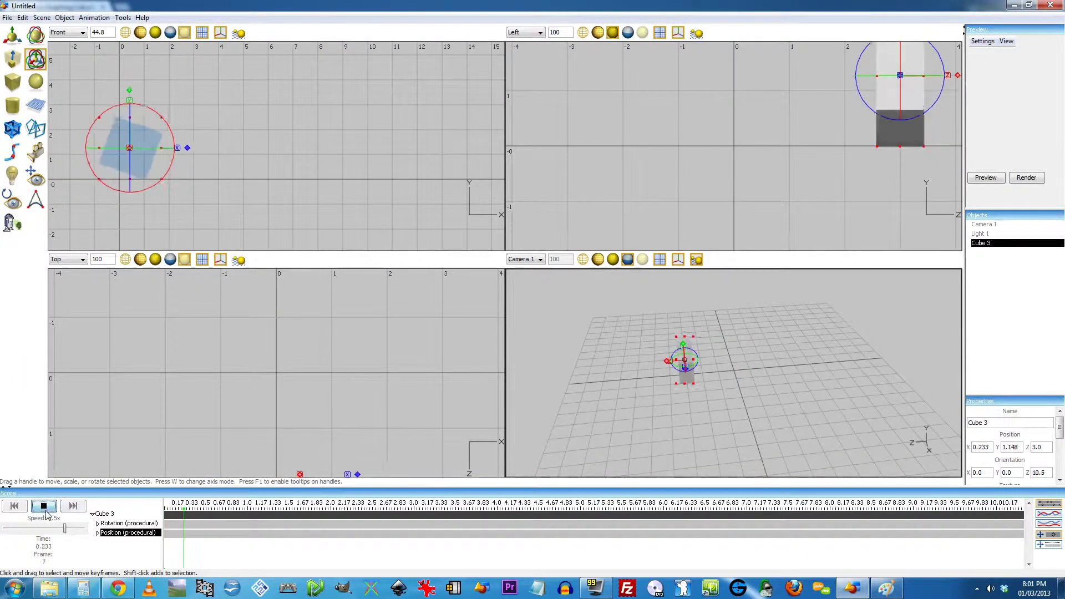
{"action": "left_click", "coordinate": [44, 506]}
{"action": "left_click", "coordinate": [160, 508]}
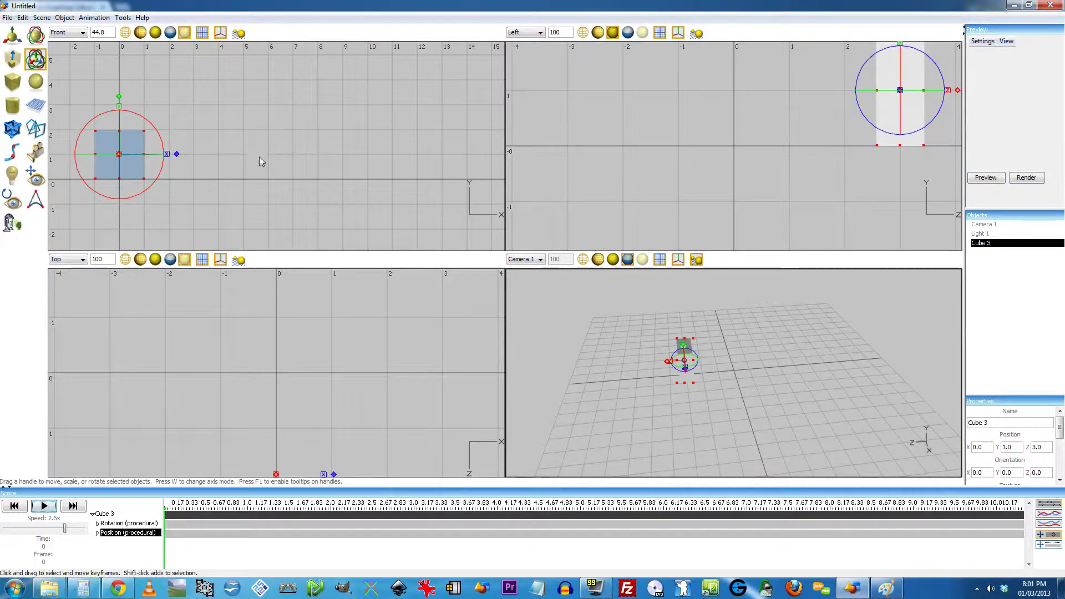
Duplicate the rolling slab in place, including its animation tracks
{"action": "left_click", "coordinate": [244, 164]}
{"action": "left_click", "coordinate": [109, 164]}
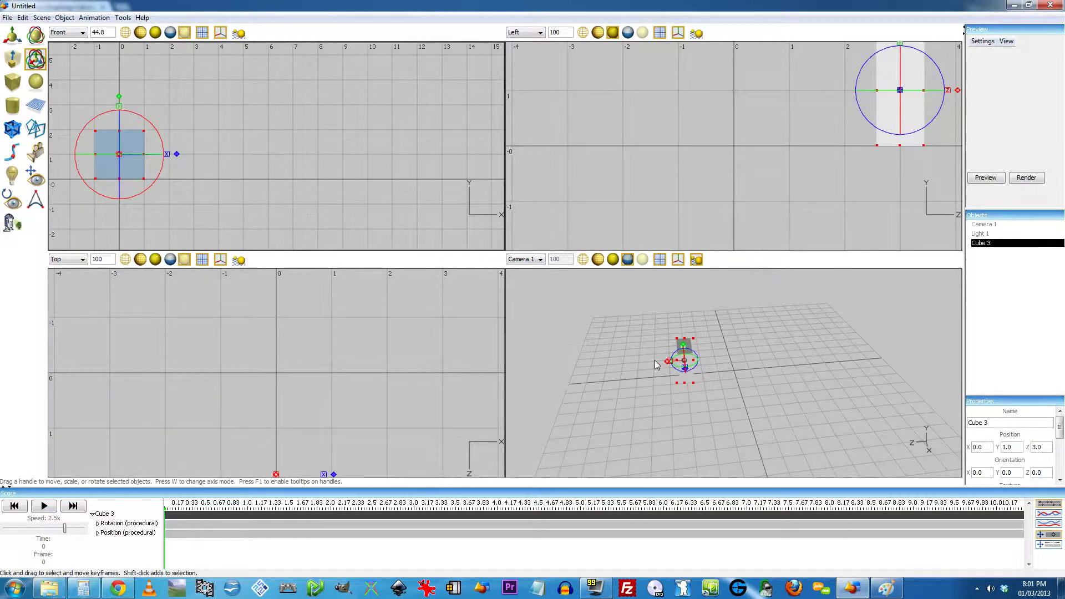
{"action": "key", "text": "ctrl+d"}
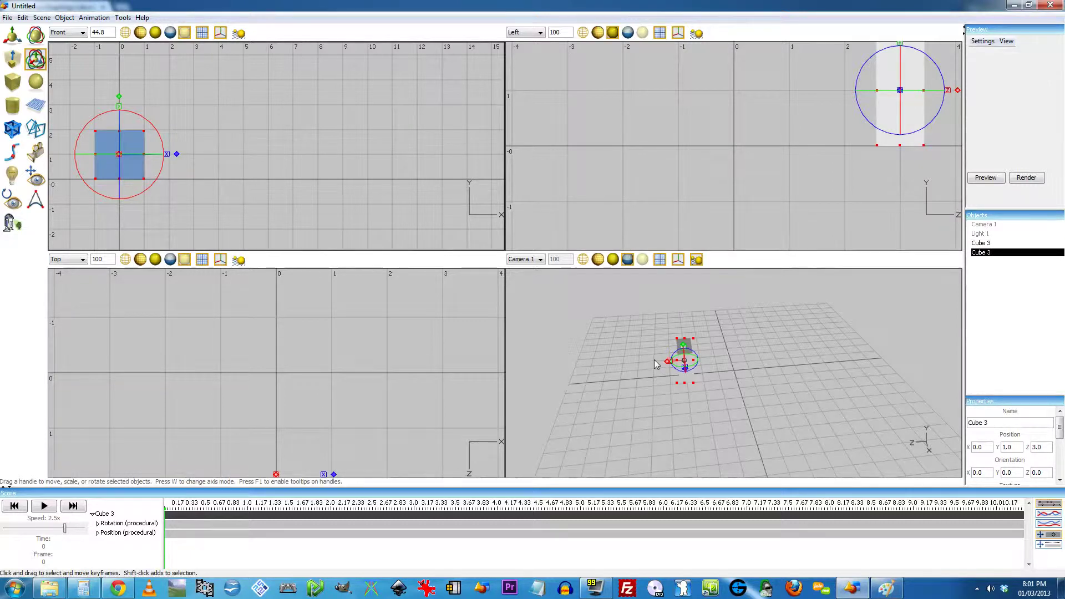
{"action": "right_click_drag", "start_coordinate": [665, 374], "coordinate": [618, 382]}
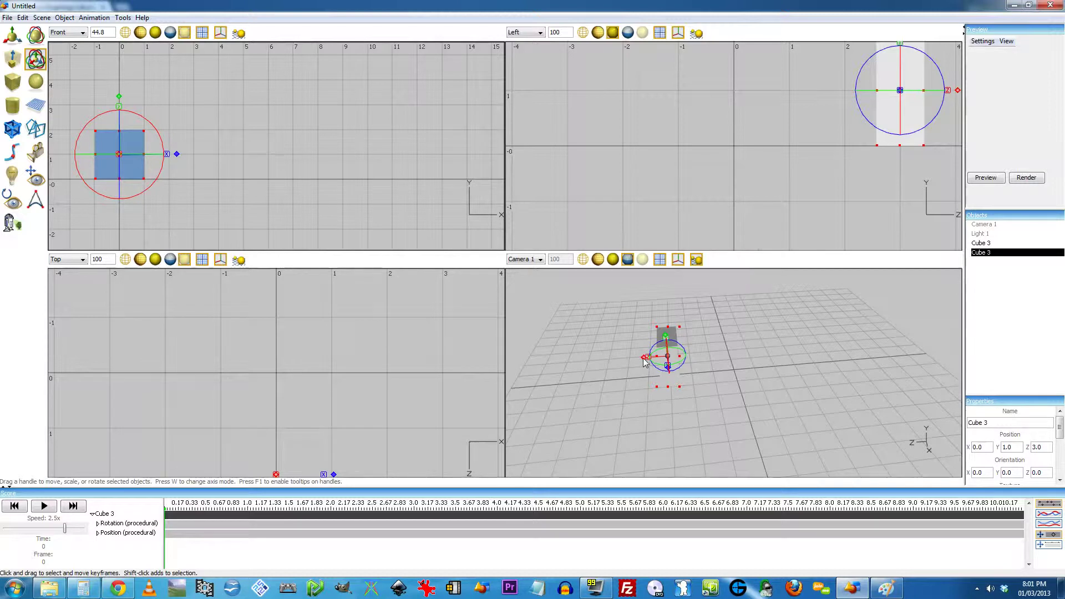
{"action": "mouse_move", "coordinate": [644, 361]}
{"action": "left_mouse_down"}
{"action": "mouse_move", "coordinate": [596, 367]}
{"action": "mouse_move", "coordinate": [632, 368]}
{"action": "left_mouse_up"}
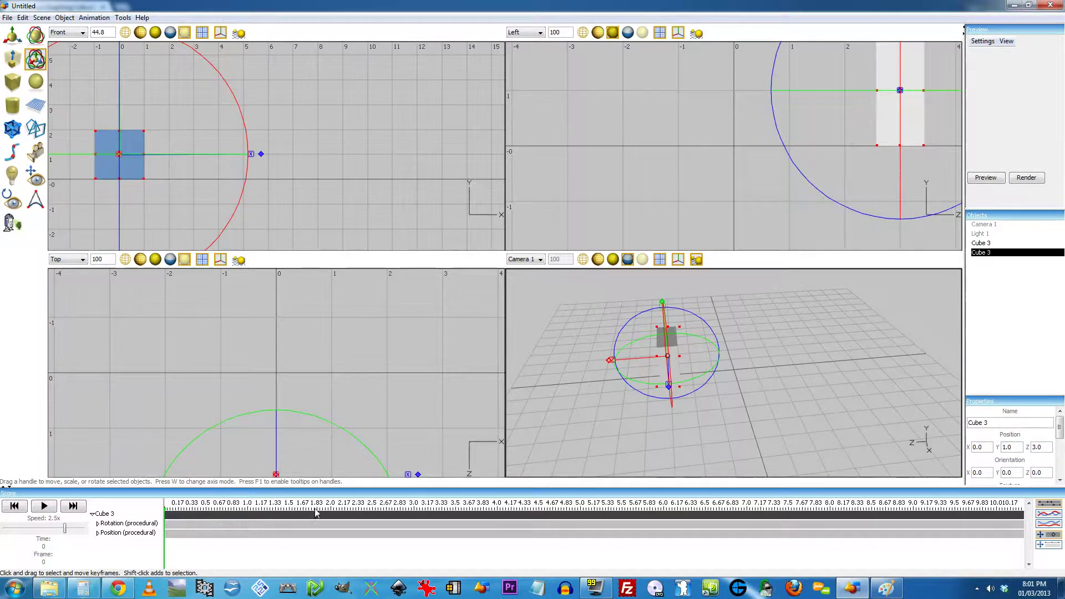
Set the number feeding Z in the duplicate's procedural position track to -3 and deselect the slab
{"action": "double_click", "coordinate": [117, 532]}
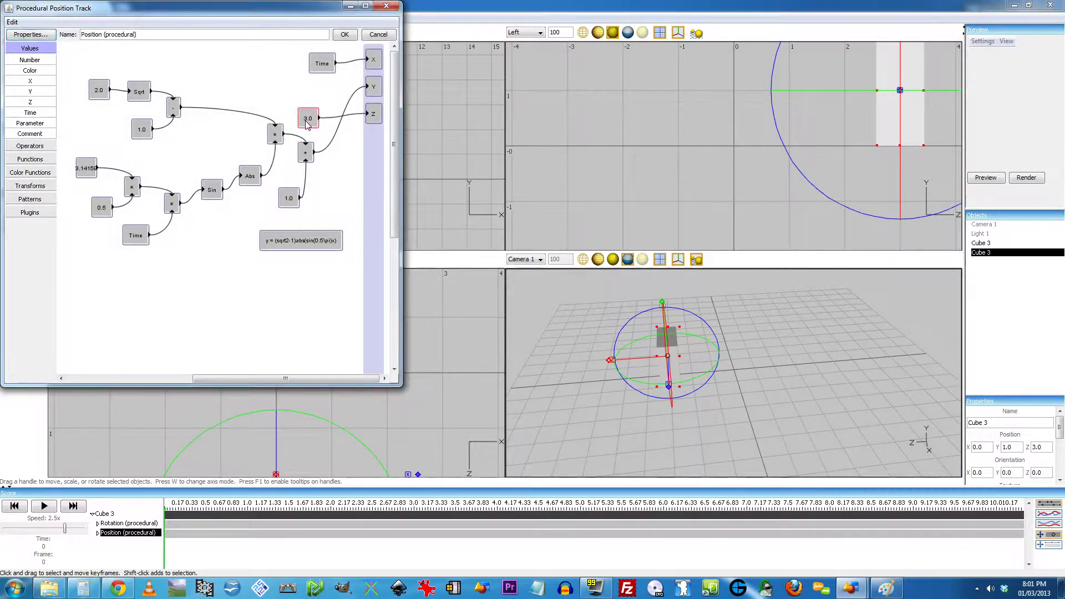
{"action": "double_click", "coordinate": [308, 118]}
{"action": "left_click", "coordinate": [190, 197]}
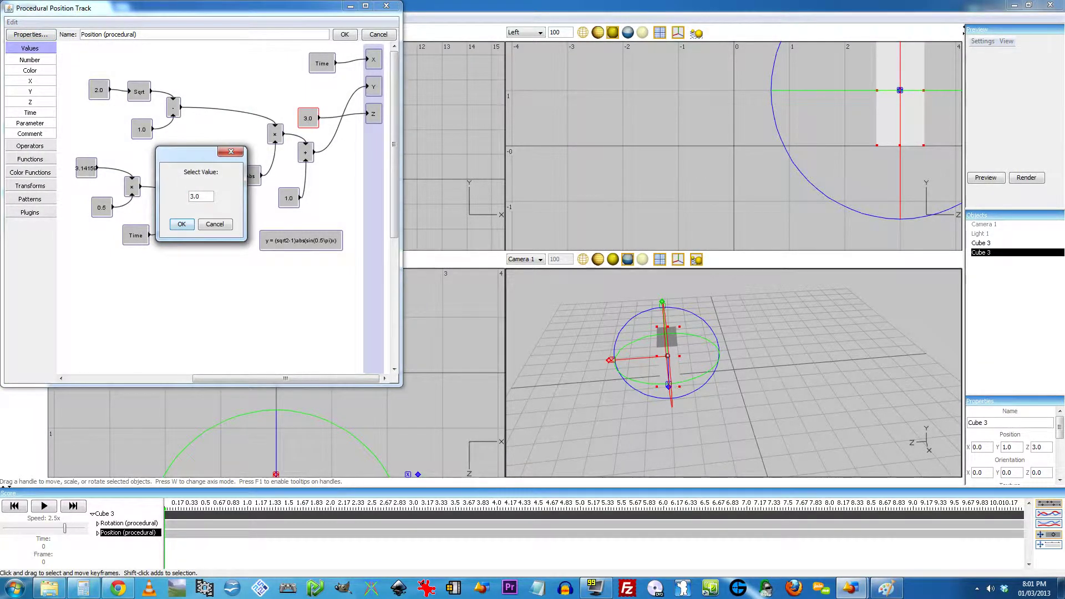
{"action": "type", "text": "-"}
{"action": "left_click", "coordinate": [183, 225]}
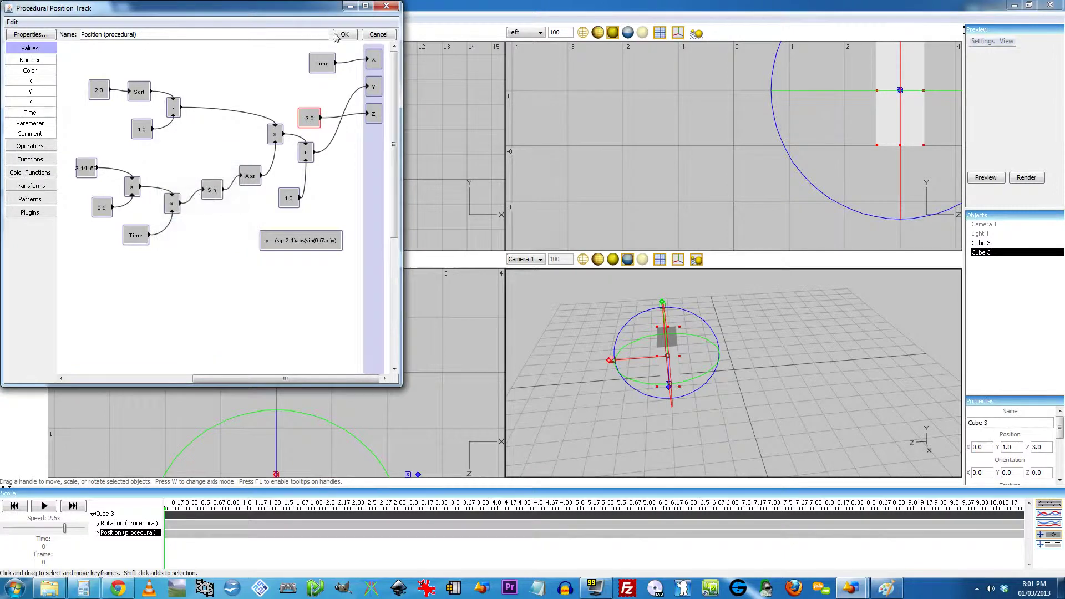
{"action": "left_click", "coordinate": [342, 35]}
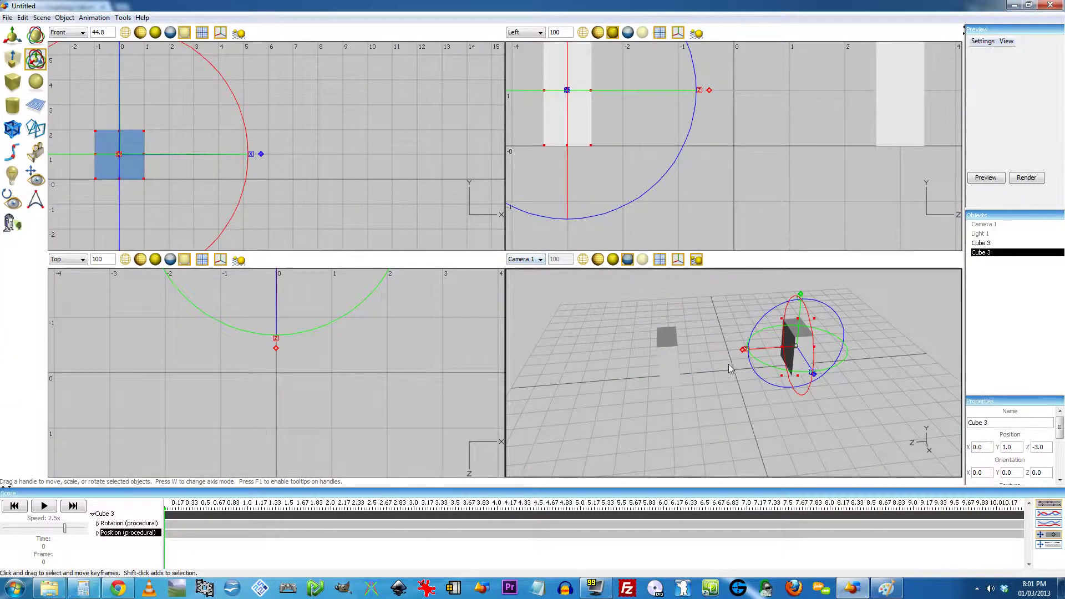
{"action": "left_click", "coordinate": [679, 394]}
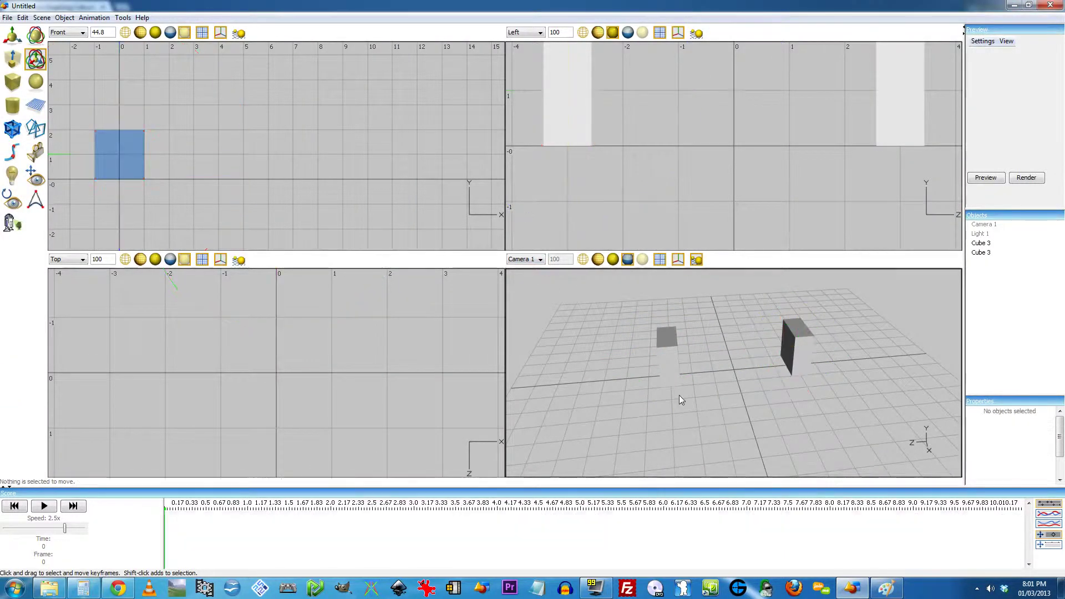
Play the animation of both slabs rolling together, stop it and return to time 0
{"action": "left_click", "coordinate": [44, 505]}
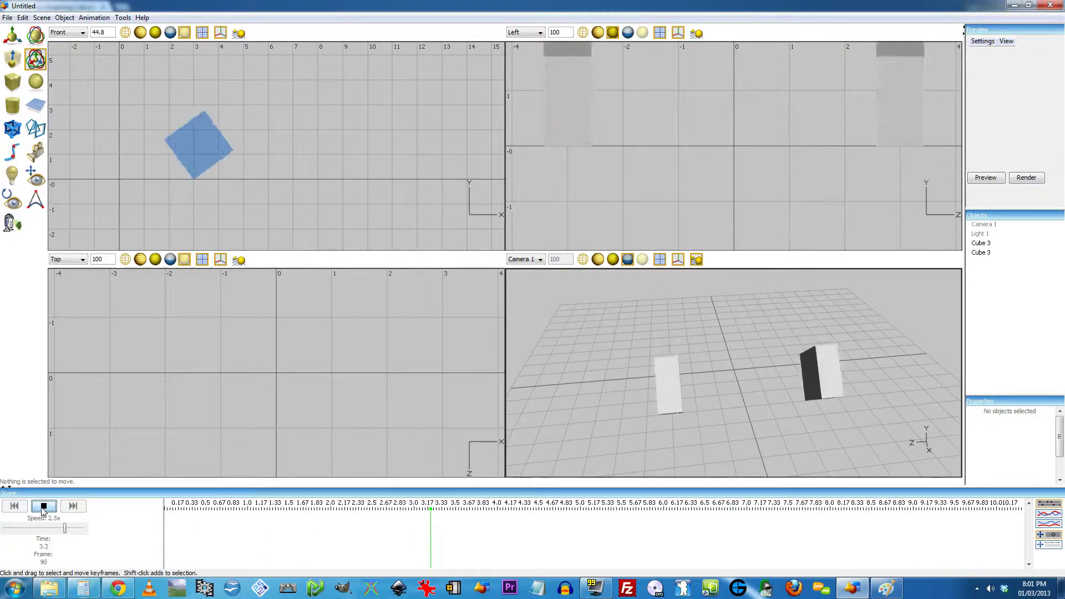
{"action": "left_click", "coordinate": [44, 505]}
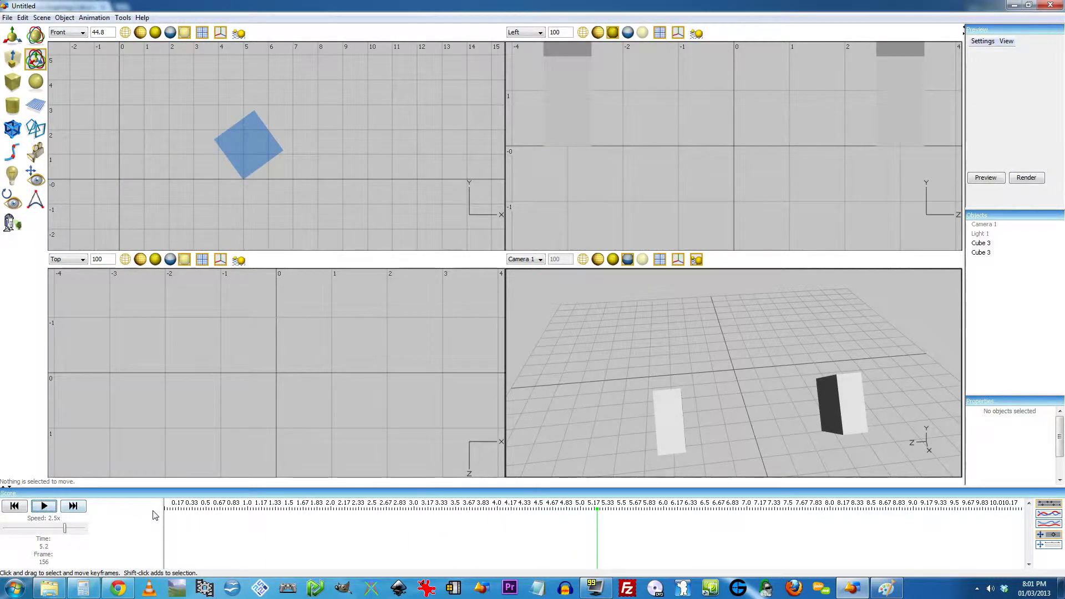
{"action": "left_click_drag", "start_coordinate": [179, 513], "coordinate": [162, 513]}
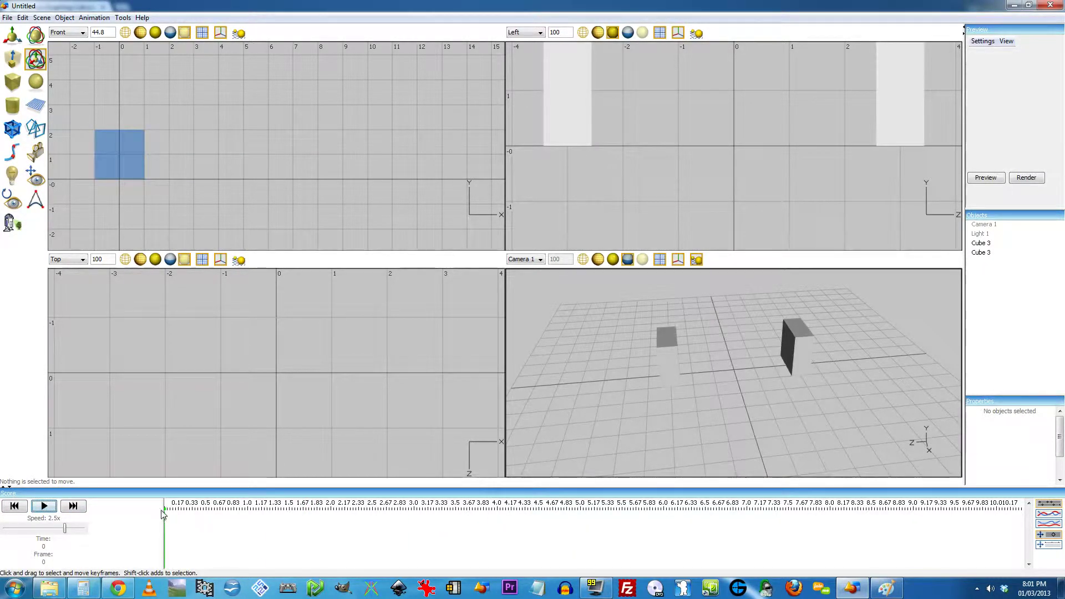
{"action": "right_click_drag", "start_coordinate": [613, 391], "coordinate": [656, 398]}
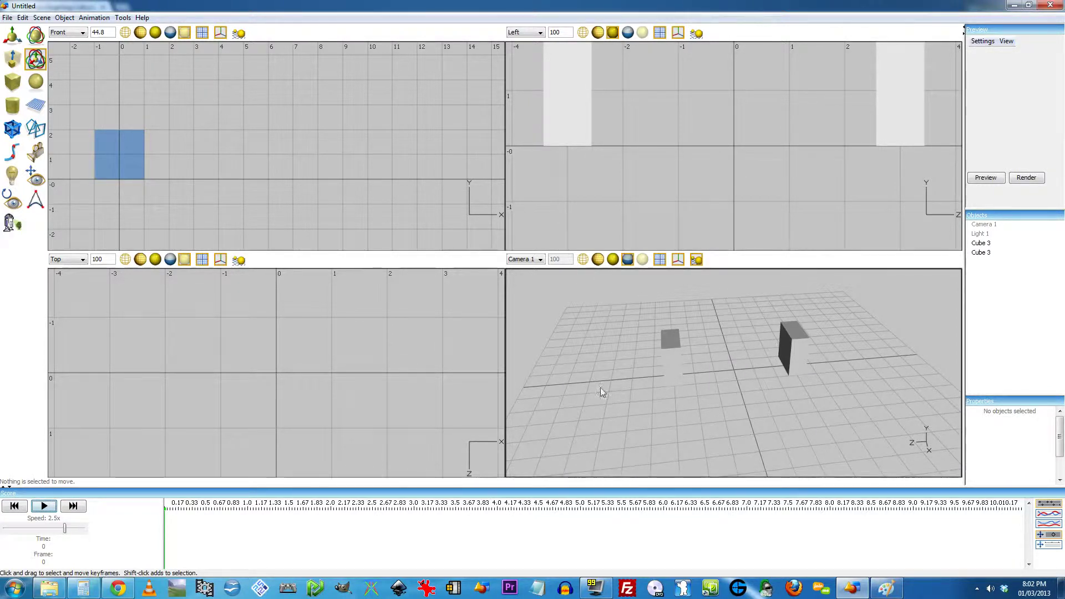
{"action": "right_click_drag", "start_coordinate": [600, 387], "coordinate": [647, 417]}
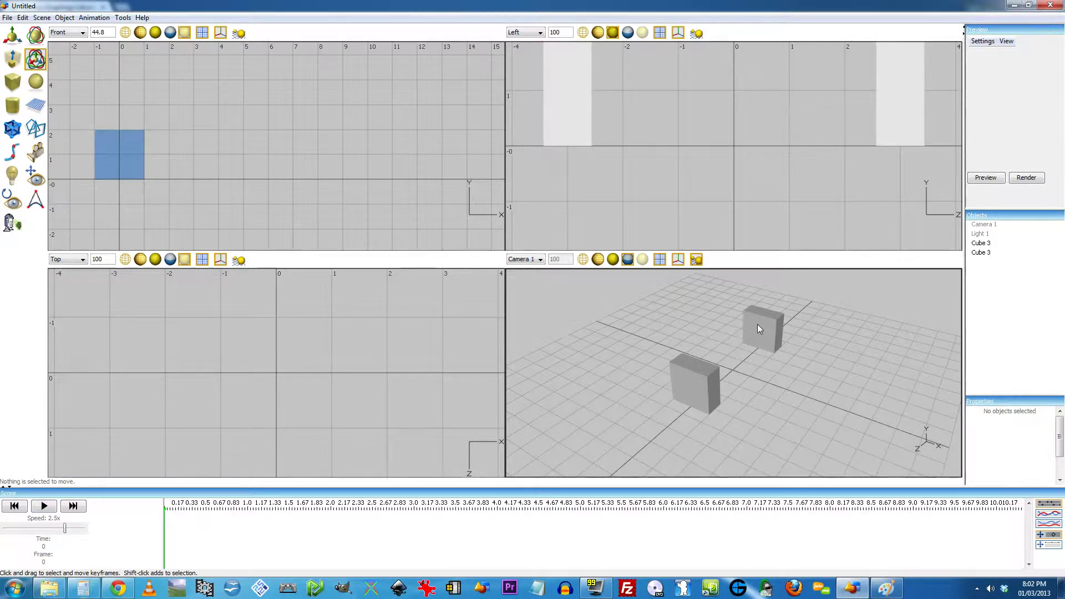
Draw a thin cylinder in the top view as an axle running between the two slabs
{"action": "scroll", "coordinate": [335, 438], "scroll_direction": "down", "scroll_amount": 5}
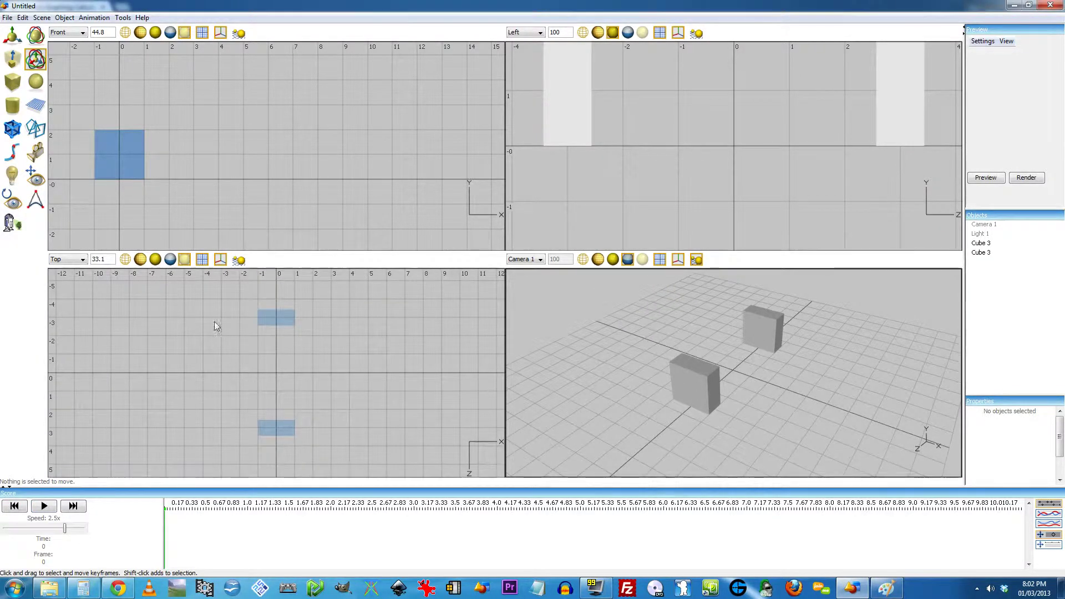
{"action": "left_click", "coordinate": [13, 105]}
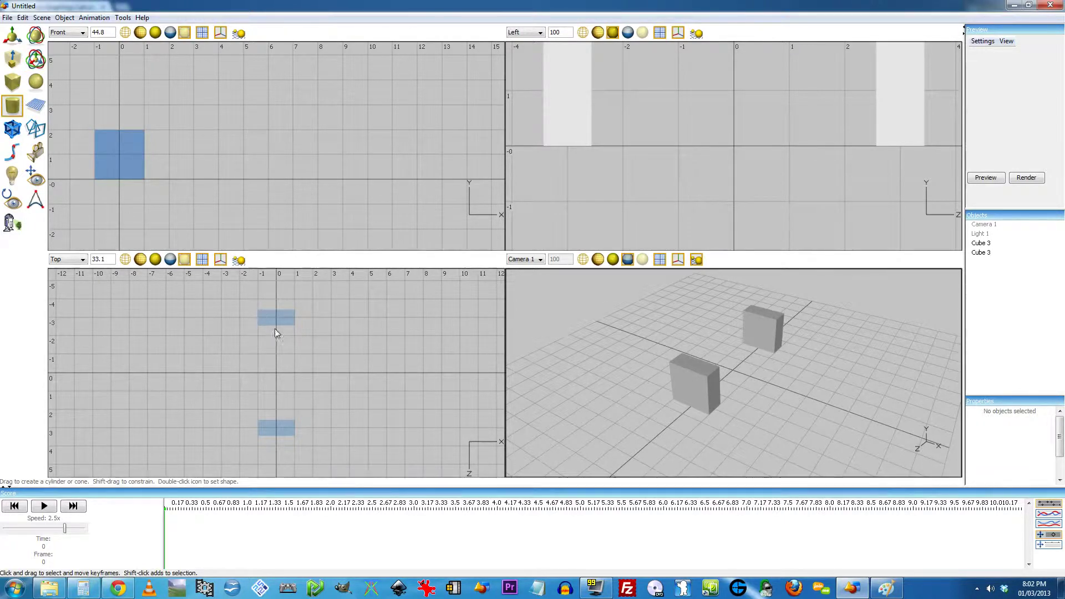
{"action": "left_click_drag", "start_coordinate": [274, 320], "coordinate": [279, 421]}
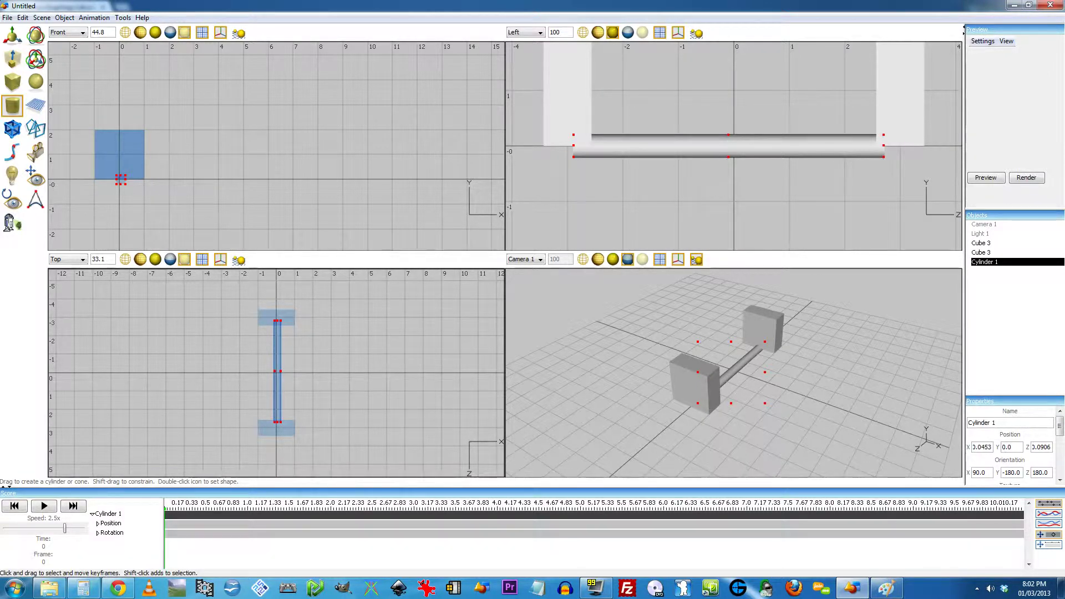
Set the cylinder's position to X 0, Y 1, Z 0 and deselect it
{"action": "type", "text": "-0"}
{"action": "key", "text": "BackSpace"}
{"action": "left_click_drag", "start_coordinate": [991, 447], "coordinate": [956, 447]}
{"action": "type", "text": "0"}
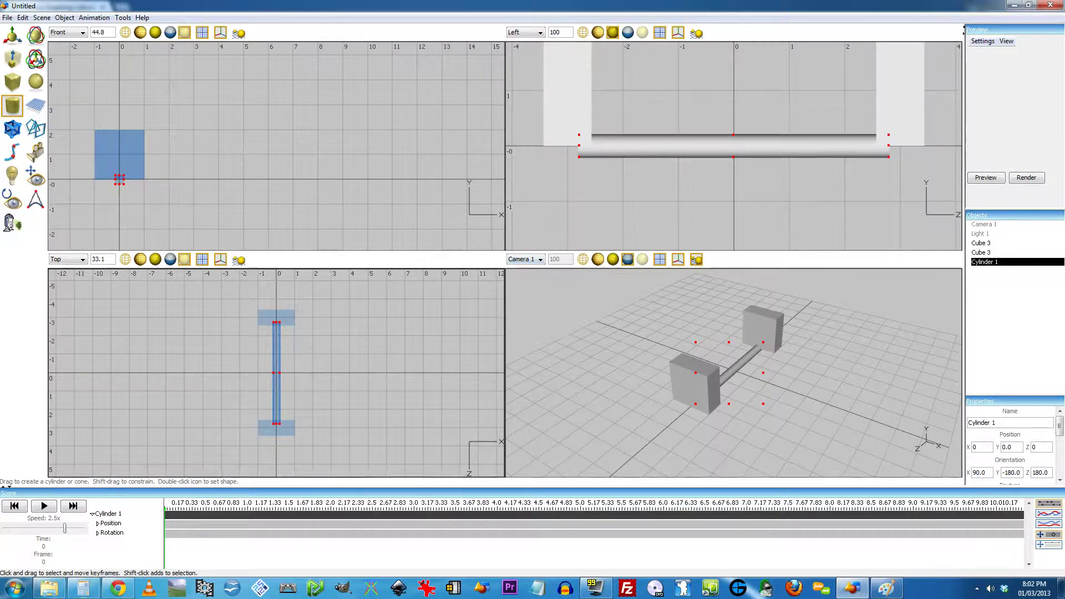
{"action": "key", "text": "Tab"}
{"action": "type", "text": "1"}
{"action": "key", "text": "Return"}
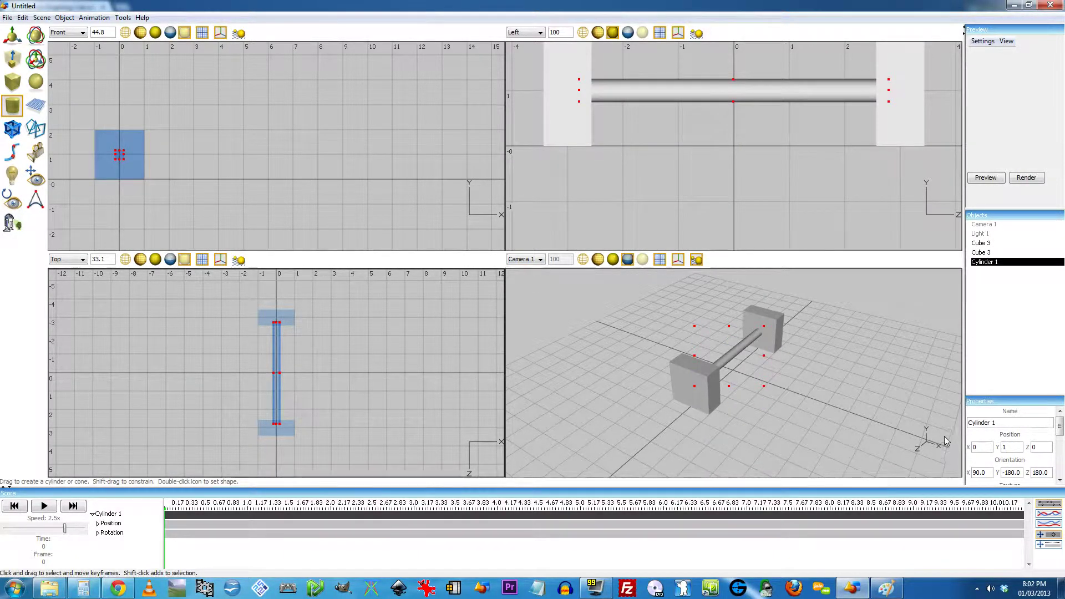
{"action": "left_click", "coordinate": [1021, 339]}
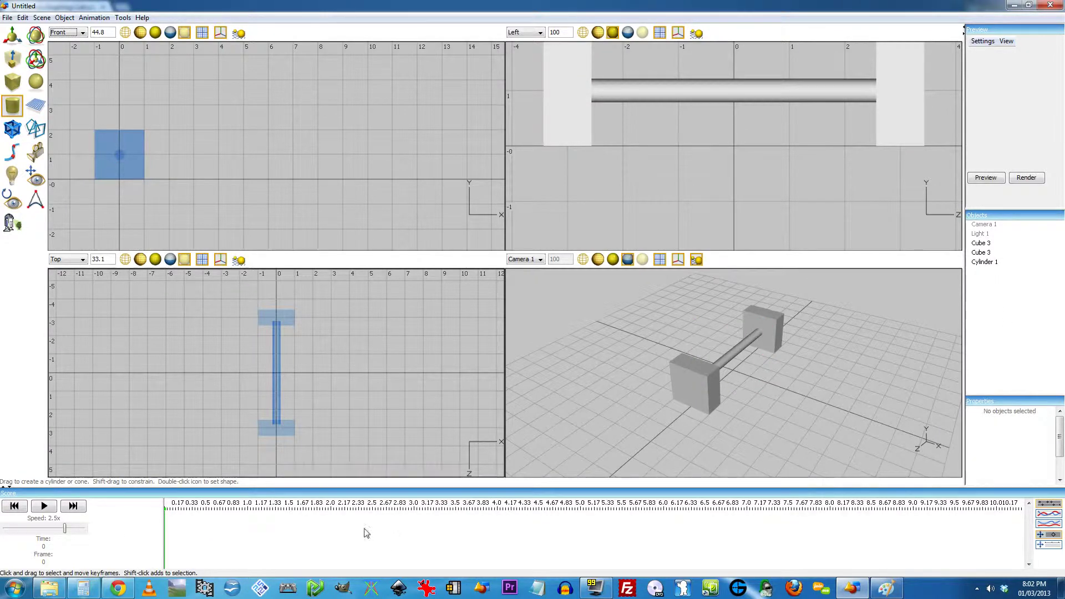
Play the animation of the slabs with the axle cylinder in place and stop it
{"action": "left_click", "coordinate": [43, 506]}
{"action": "left_click", "coordinate": [42, 505]}
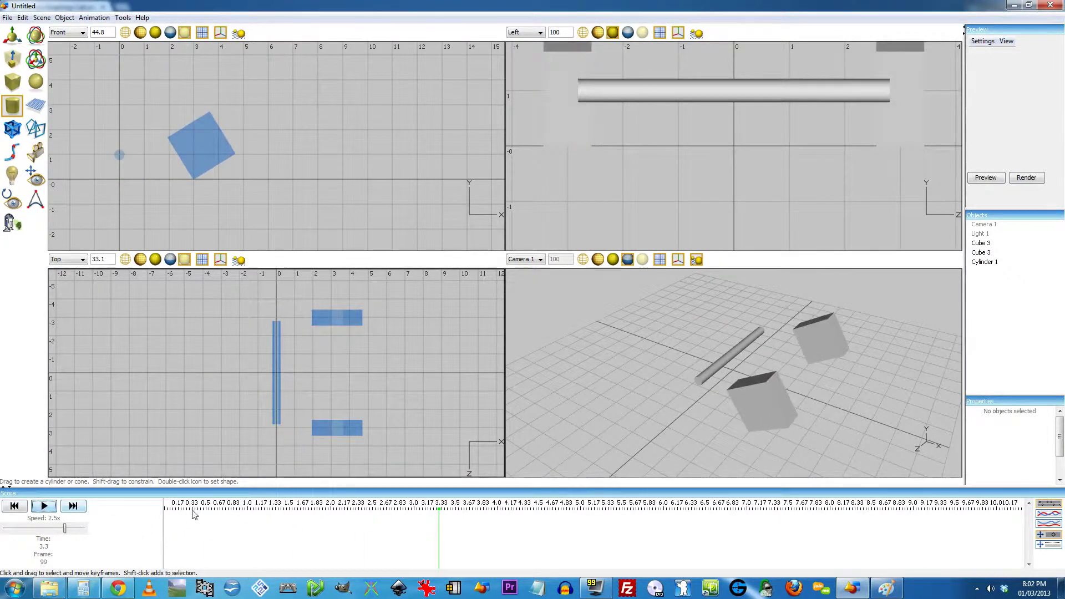
Make the cylinder a child of the slab at Z -3 in the object hierarchy
{"action": "left_click", "coordinate": [980, 253]}
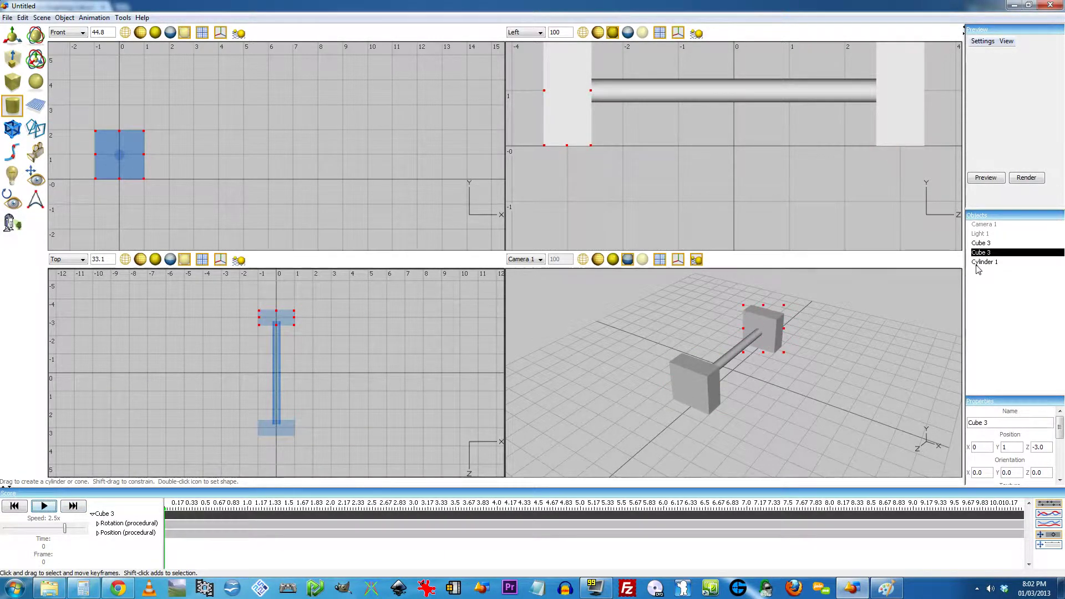
{"action": "left_click", "coordinate": [979, 262]}
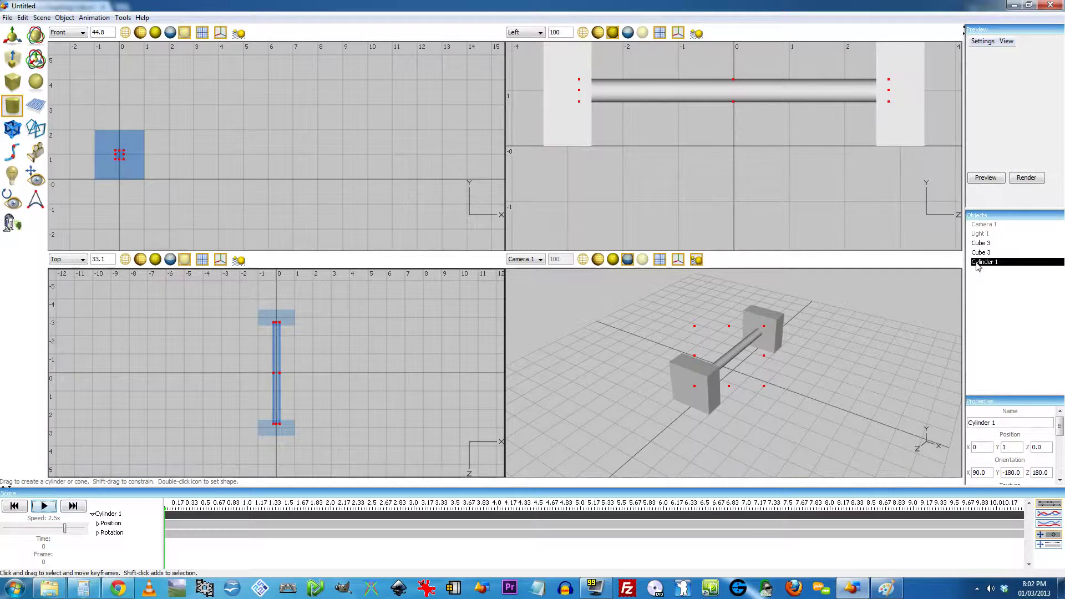
{"action": "left_click_drag", "start_coordinate": [978, 267], "coordinate": [994, 256]}
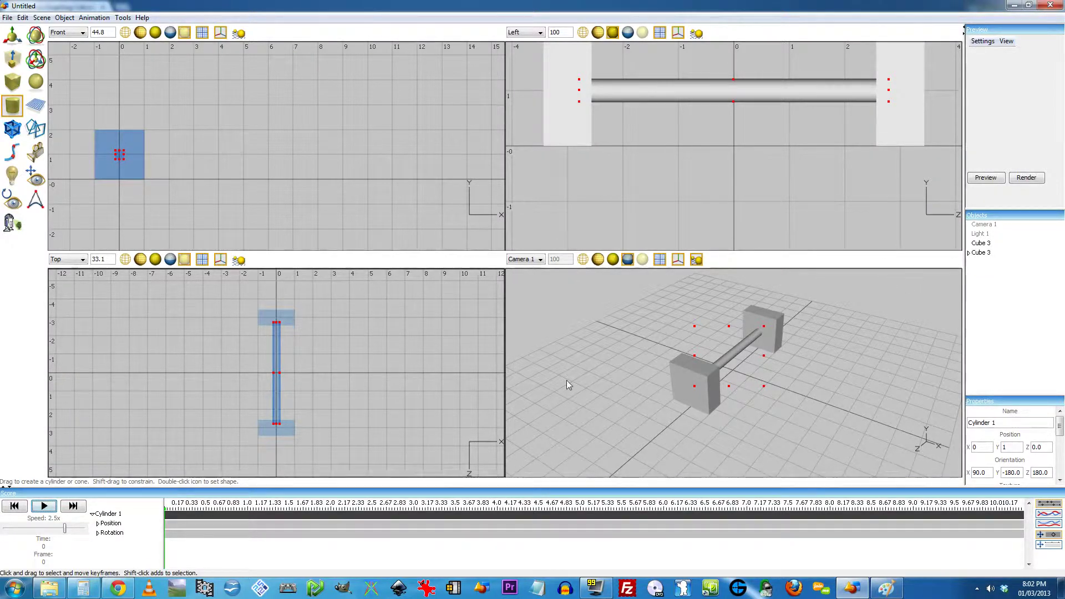
Play the animation with the parented cylinder, stop it and return to the first frame
{"action": "left_click", "coordinate": [45, 506]}
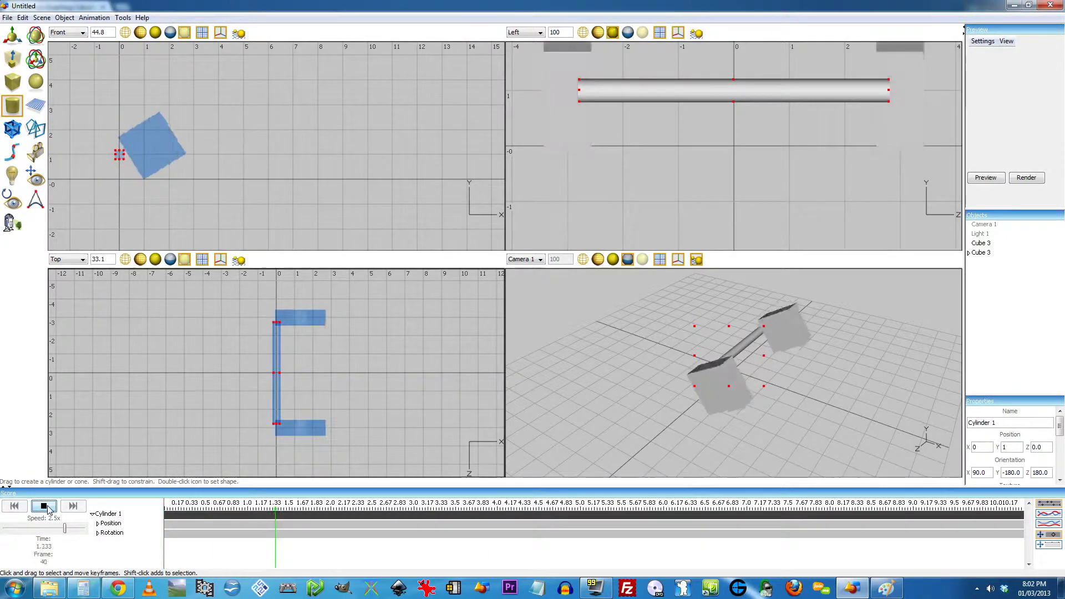
{"action": "left_click", "coordinate": [44, 506]}
{"action": "left_click", "coordinate": [14, 506]}
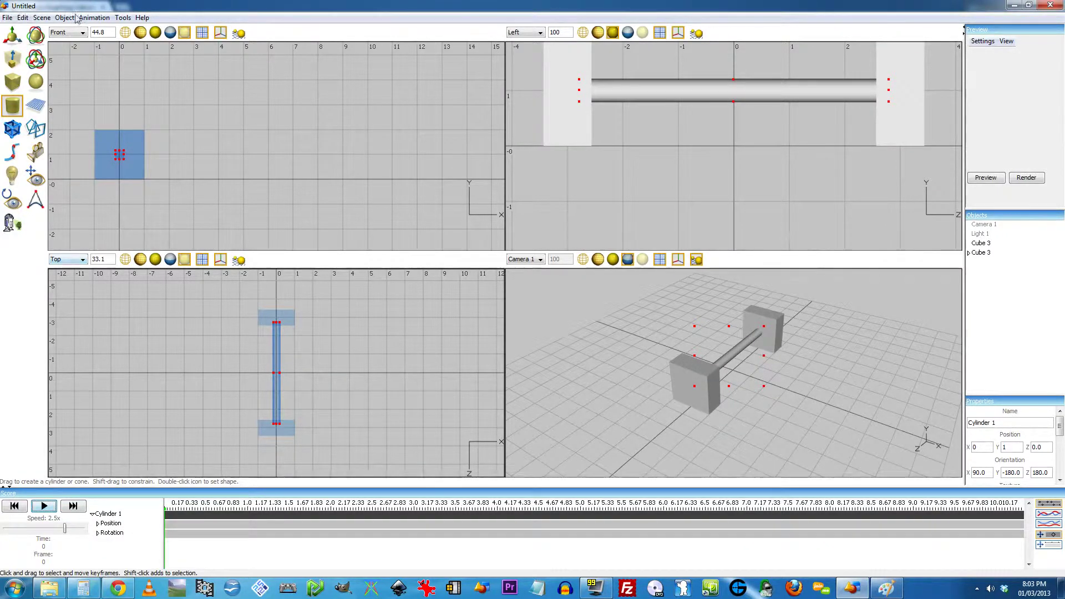
Keyframe the cylinder's modified tracks at time 0, test the animation and return to the first frame
{"action": "left_click", "coordinate": [94, 18]}
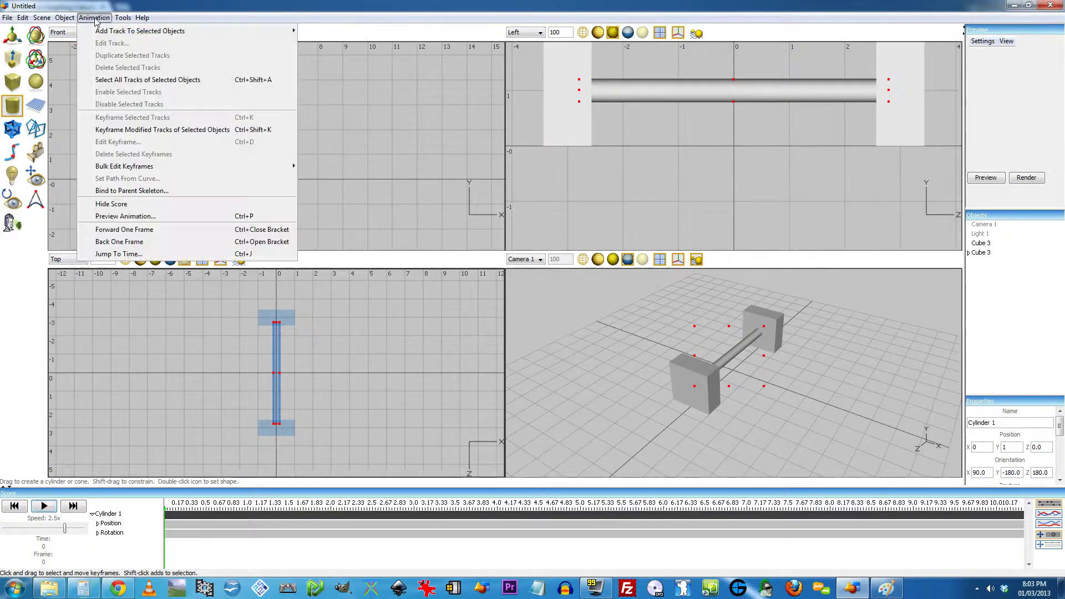
{"action": "left_click", "coordinate": [136, 130]}
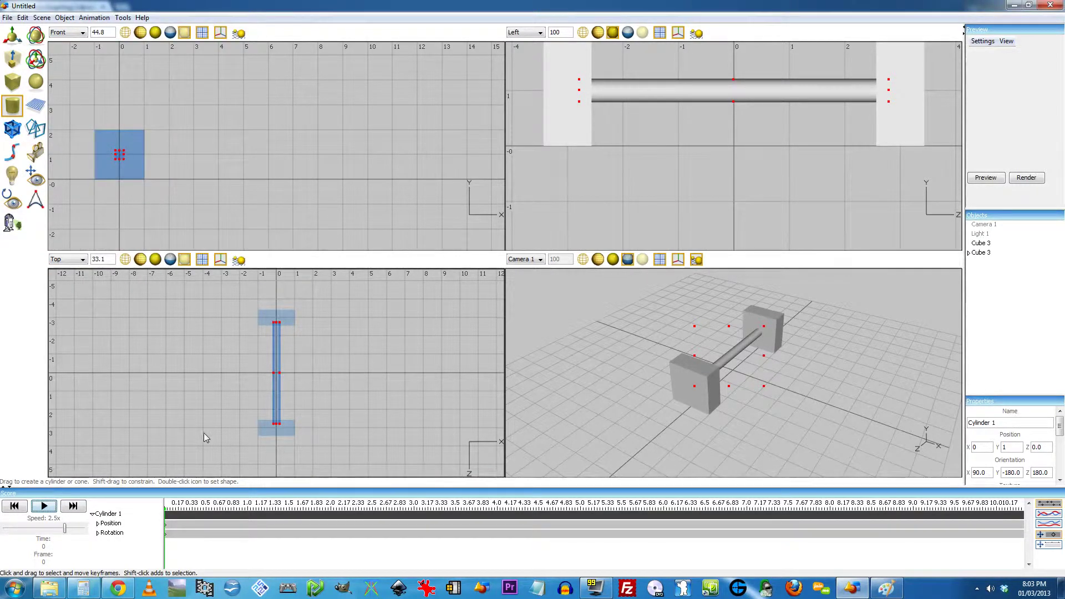
{"action": "left_click", "coordinate": [45, 509]}
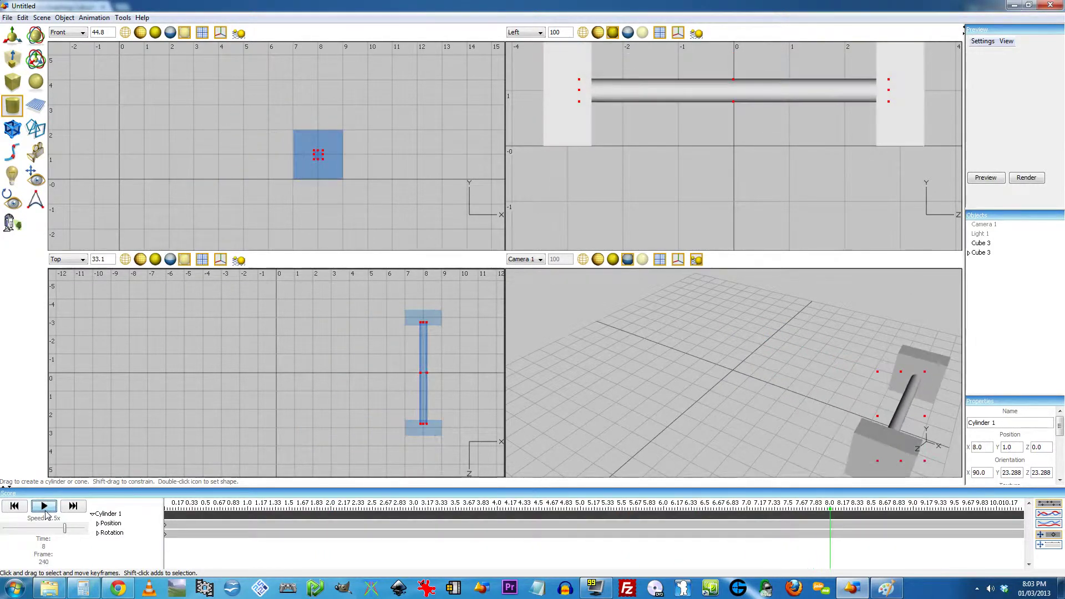
{"action": "left_click", "coordinate": [15, 506]}
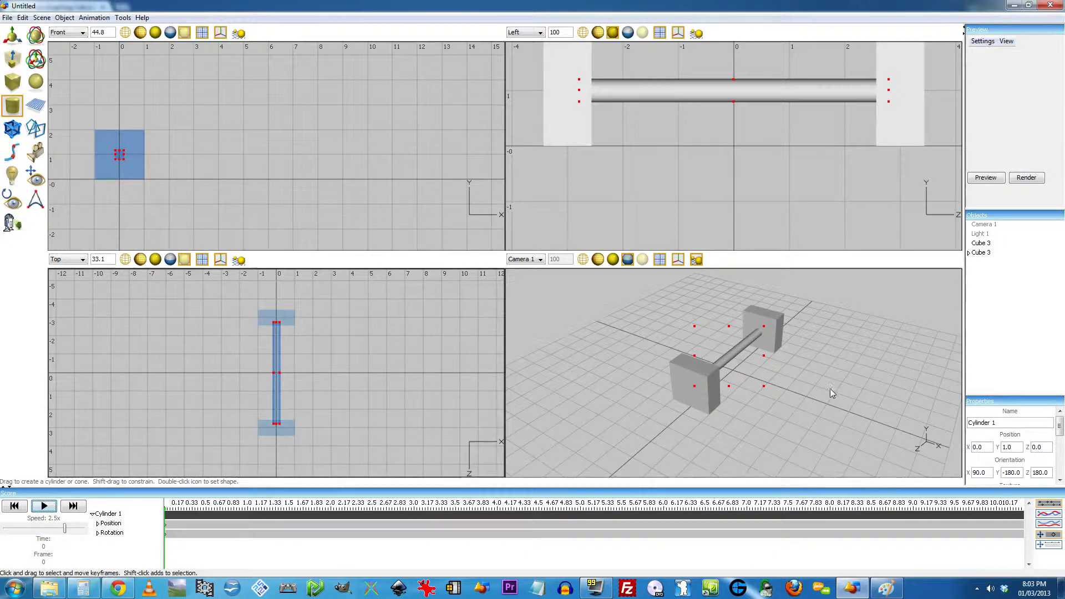
Select both slabs together with the axle cylinder and duplicate the whole assembly in place
{"action": "right_click_drag", "start_coordinate": [844, 416], "coordinate": [760, 393]}
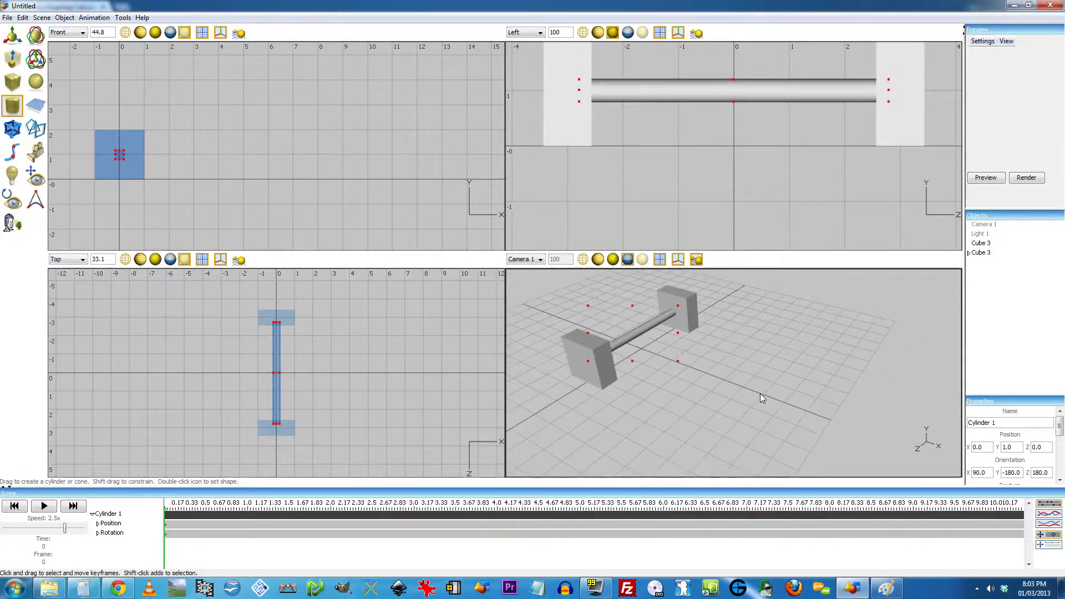
{"action": "left_click_drag", "start_coordinate": [231, 288], "coordinate": [304, 446]}
{"action": "key", "text": "Delete"}
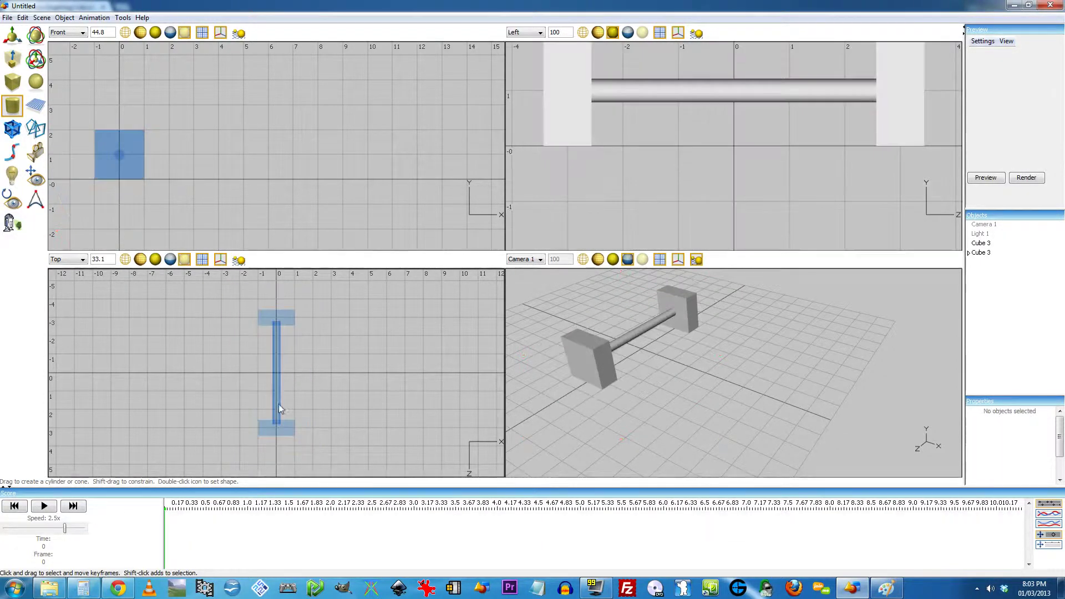
{"action": "left_click", "coordinate": [9, 34]}
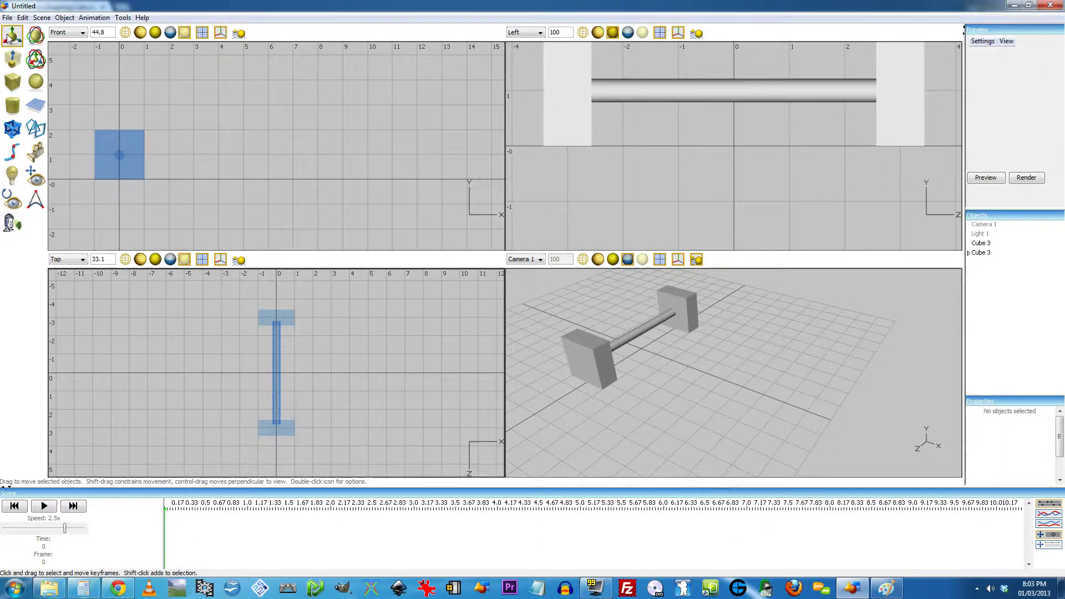
{"action": "left_click_drag", "start_coordinate": [238, 297], "coordinate": [314, 461]}
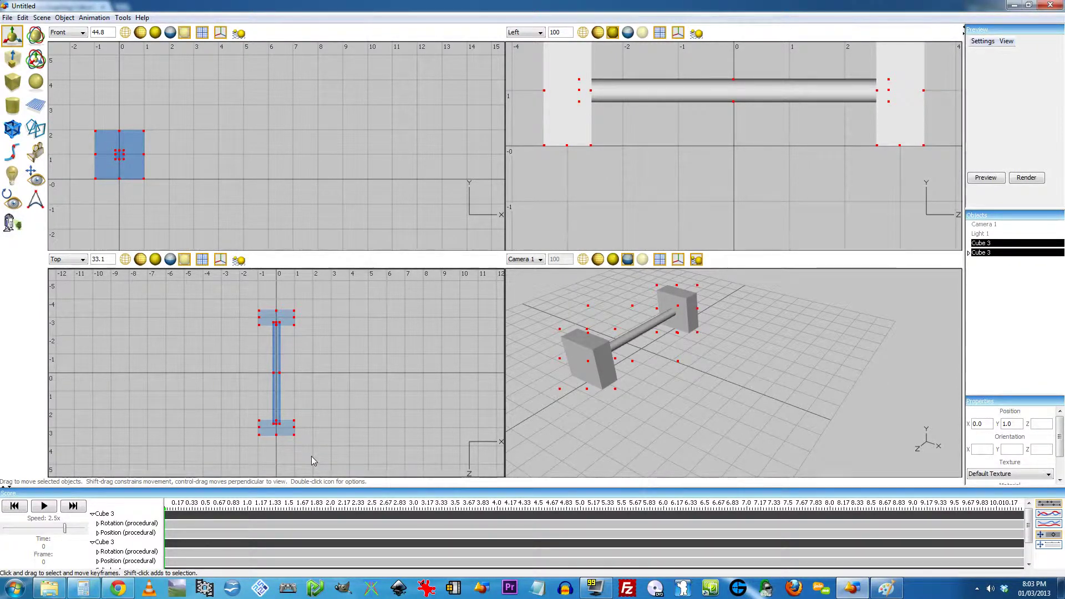
{"action": "key", "text": "ctrl+d"}
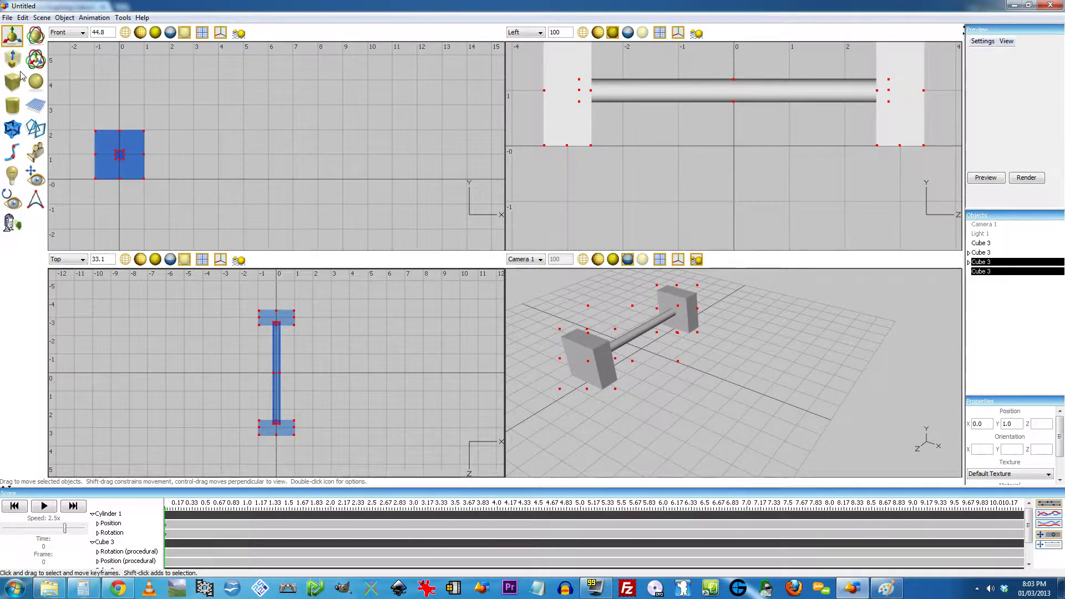
Try to move the duplicated assembly about 7.5 units along X and scrub the timeline back to time 0
{"action": "left_click", "coordinate": [36, 59]}
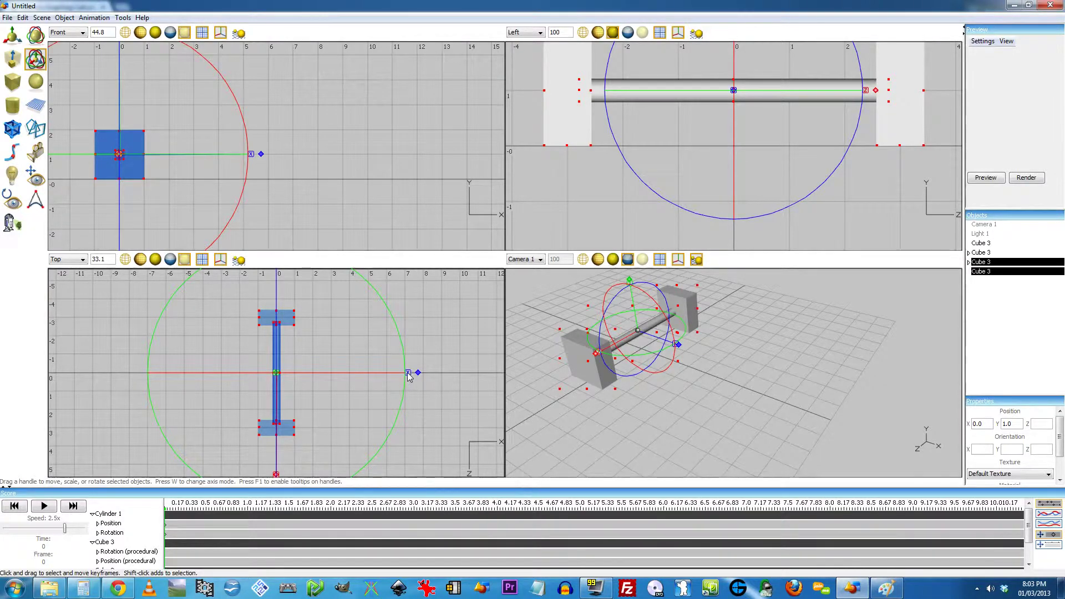
{"action": "left_click_drag", "start_coordinate": [408, 377], "coordinate": [547, 378]}
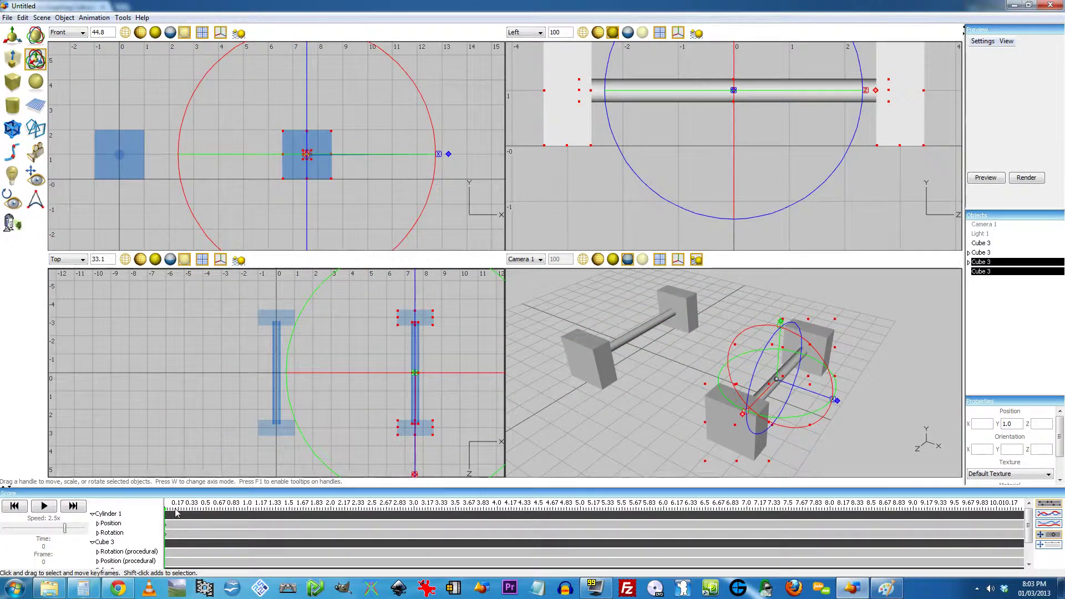
{"action": "mouse_move", "coordinate": [175, 512]}
{"action": "left_mouse_down"}
{"action": "mouse_move", "coordinate": [294, 514]}
{"action": "mouse_move", "coordinate": [162, 515]}
{"action": "left_mouse_up"}
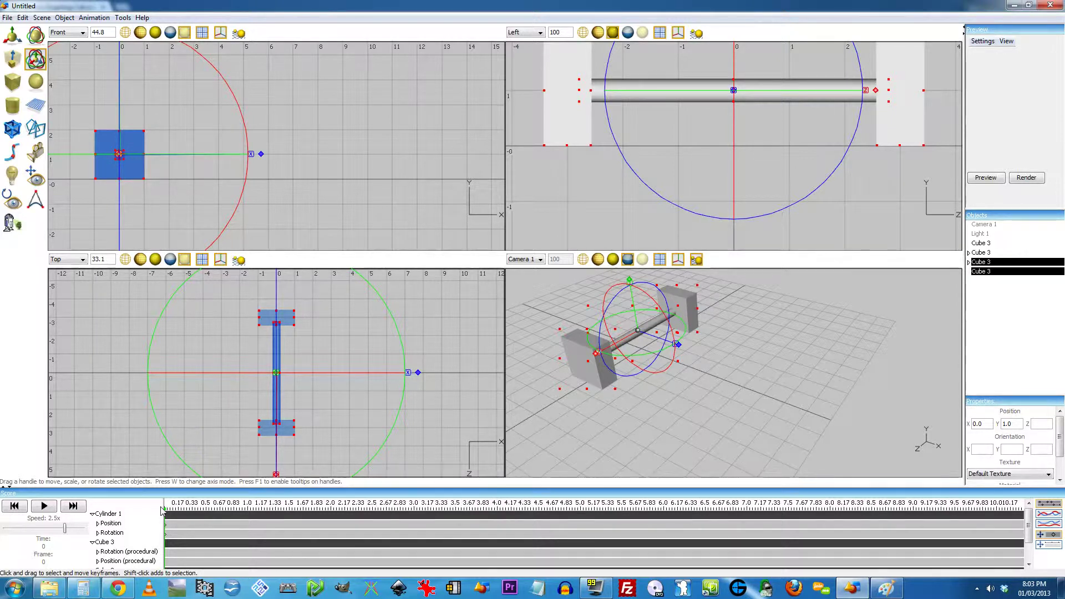
Select only the duplicated slab at Z 3 and open its procedural position track for editing
{"action": "left_click", "coordinate": [379, 195]}
{"action": "scroll", "coordinate": [314, 206], "scroll_direction": "down", "scroll_amount": 2}
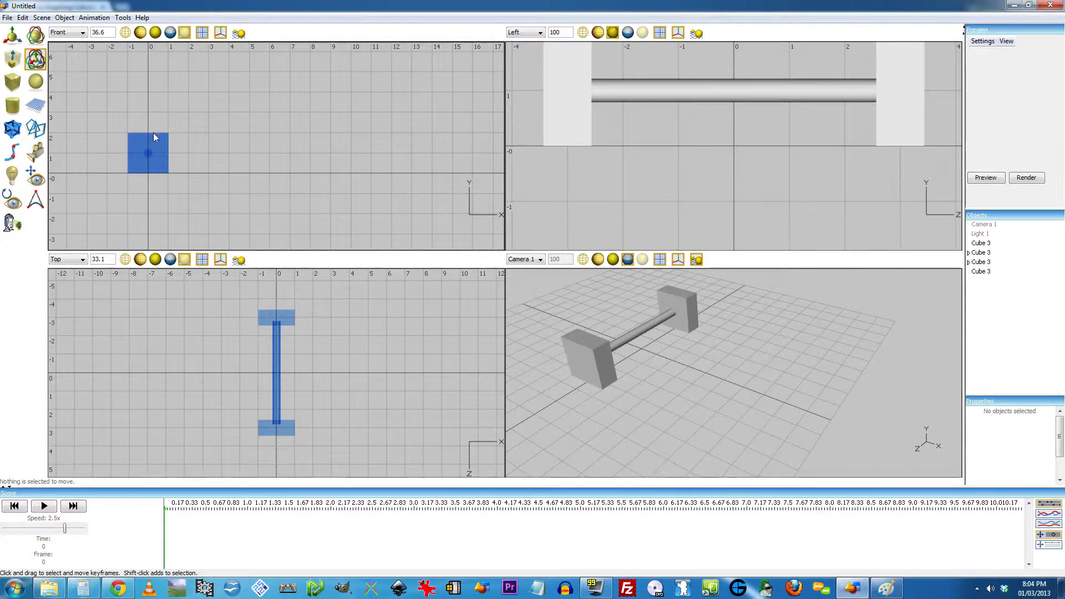
{"action": "left_click", "coordinate": [983, 262]}
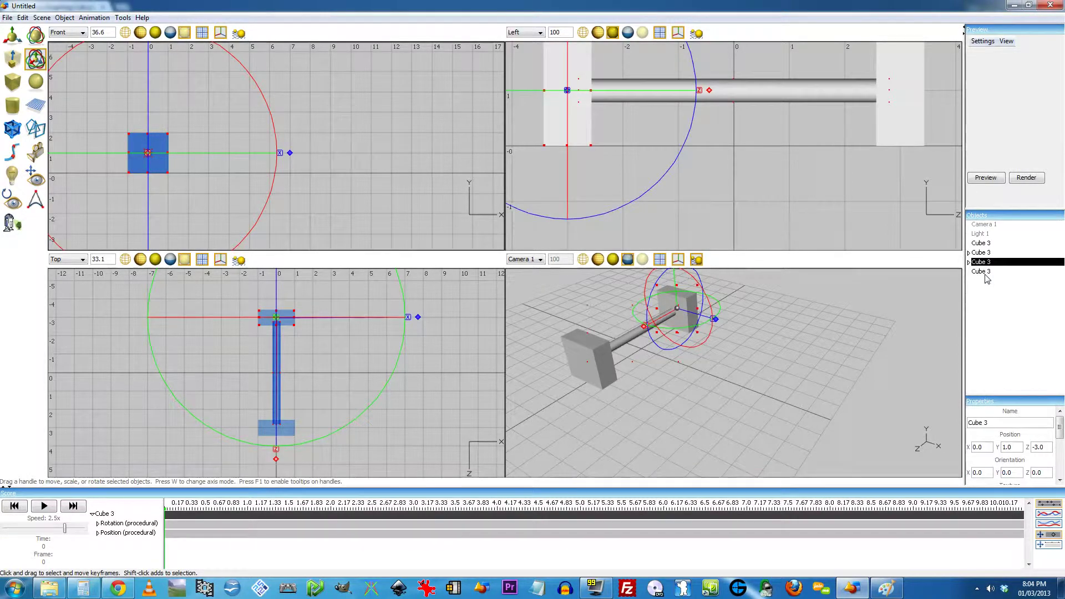
{"action": "left_click", "coordinate": [982, 272], "text": "shift"}
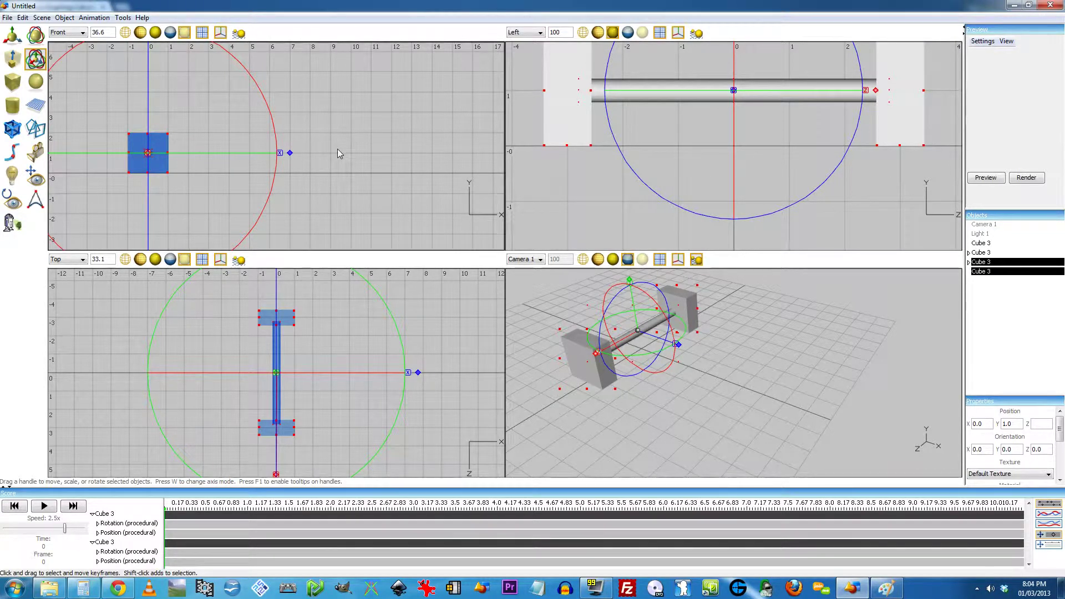
{"action": "left_click", "coordinate": [983, 253]}
{"action": "left_click", "coordinate": [980, 271]}
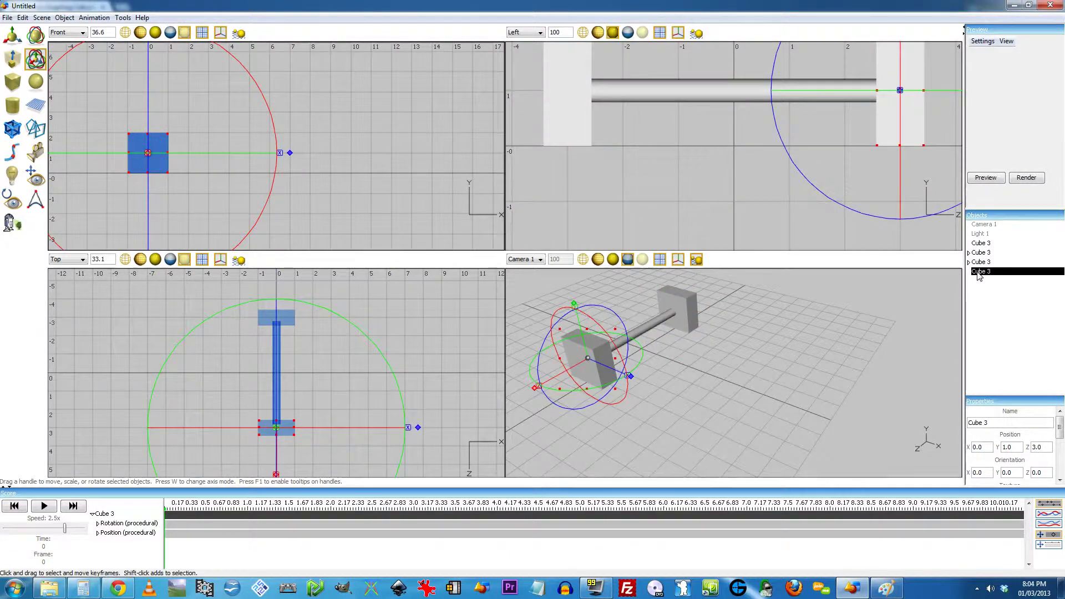
{"action": "double_click", "coordinate": [111, 533]}
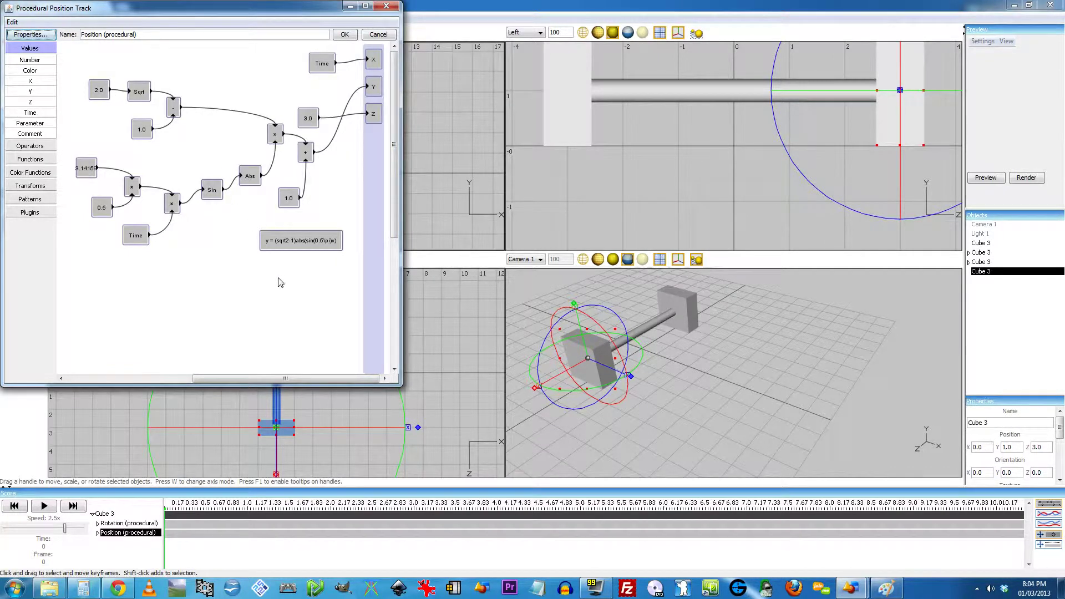
Rearrange the 1.0, 3.14159 and upper Time nodes for clearance and delete the link from Time to the X output
{"action": "left_click_drag", "start_coordinate": [292, 203], "coordinate": [283, 207]}
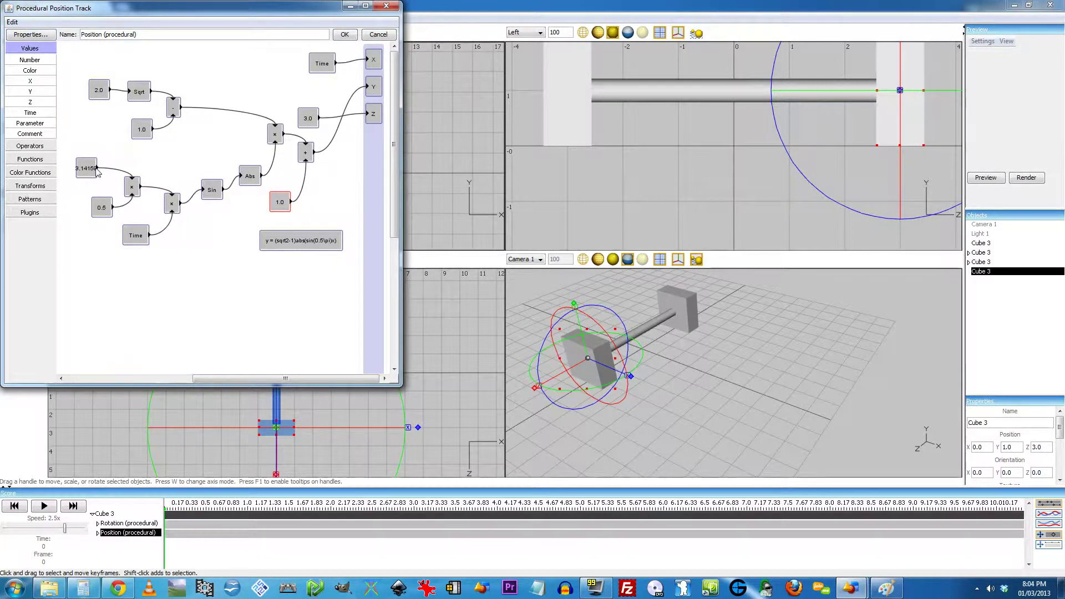
{"action": "left_click_drag", "start_coordinate": [92, 174], "coordinate": [91, 164]}
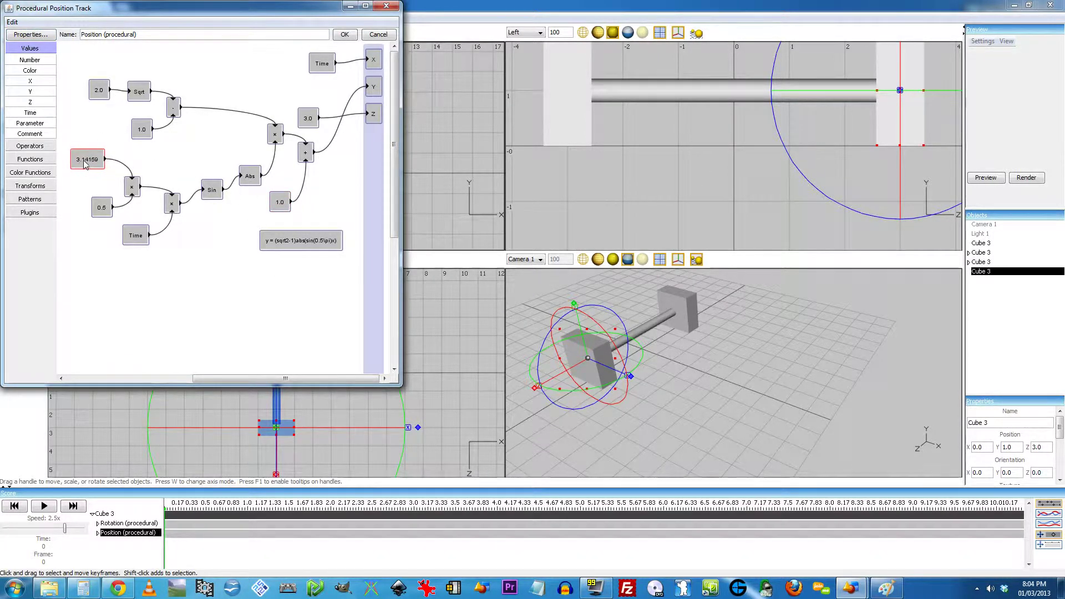
{"action": "left_click_drag", "start_coordinate": [328, 69], "coordinate": [265, 65]}
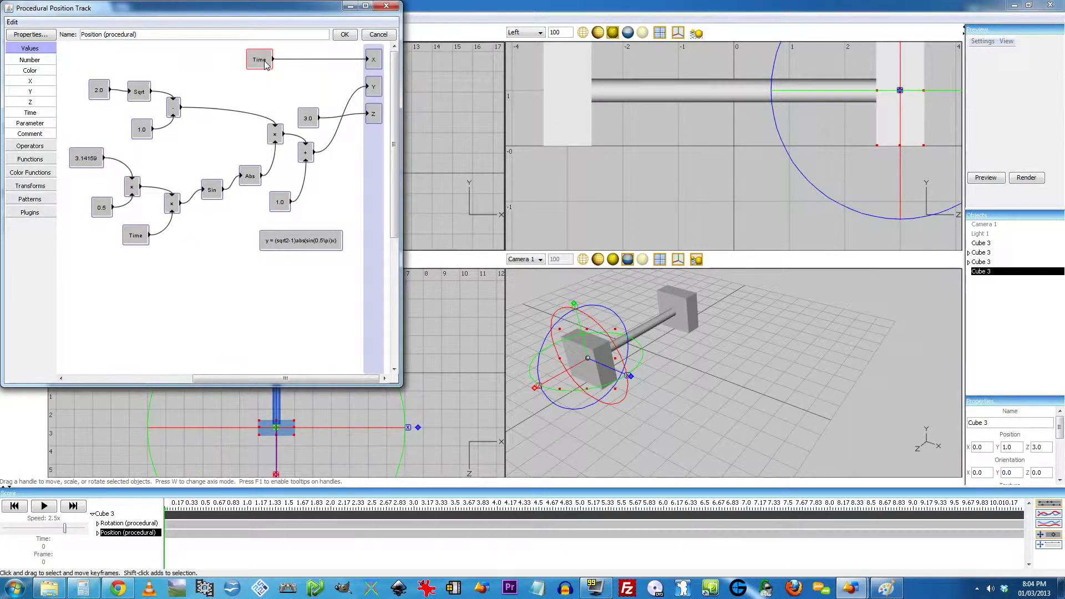
{"action": "left_click", "coordinate": [293, 59]}
{"action": "key", "text": "Delete"}
Insert a Scale/Shift function between the Time node and the X output, adding a shift of 8
{"action": "left_click", "coordinate": [30, 159]}
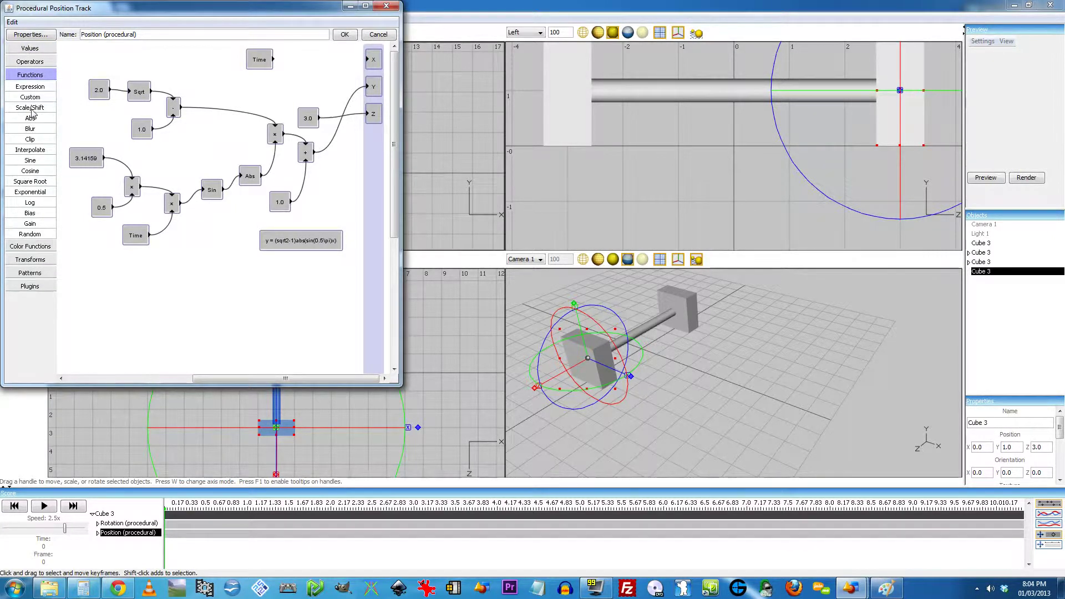
{"action": "mouse_move", "coordinate": [32, 109]}
{"action": "left_mouse_down"}
{"action": "mouse_move", "coordinate": [147, 189]}
{"action": "mouse_move", "coordinate": [289, 60]}
{"action": "mouse_move", "coordinate": [272, 60]}
{"action": "mouse_move", "coordinate": [367, 59]}
{"action": "mouse_move", "coordinate": [320, 73]}
{"action": "left_mouse_up"}
{"action": "double_click", "coordinate": [318, 71]}
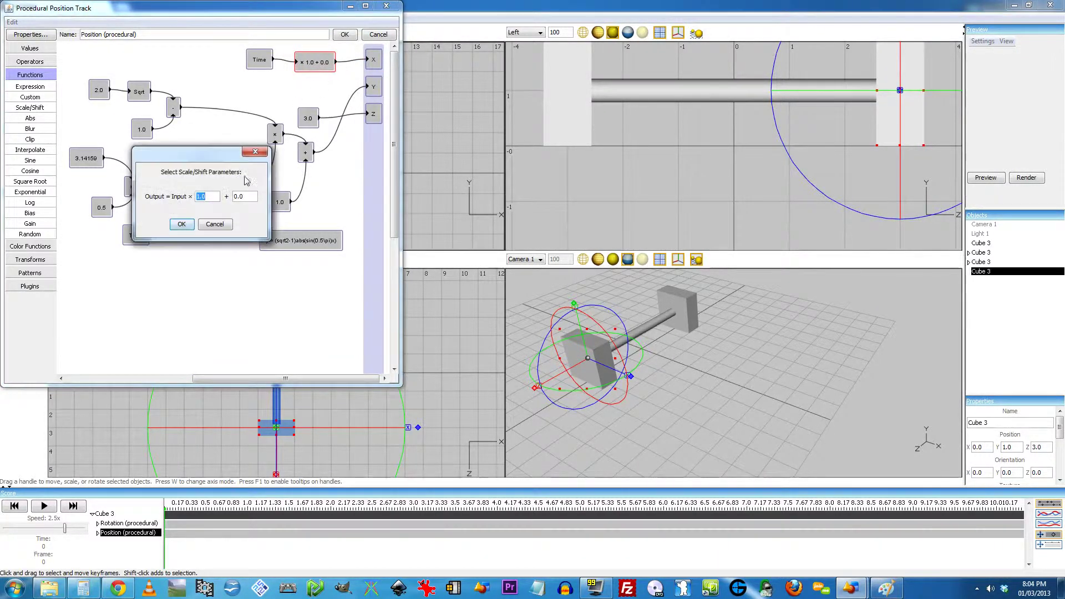
{"action": "left_click", "coordinate": [235, 196]}
{"action": "type", "text": "3"}
{"action": "left_click", "coordinate": [181, 224]}
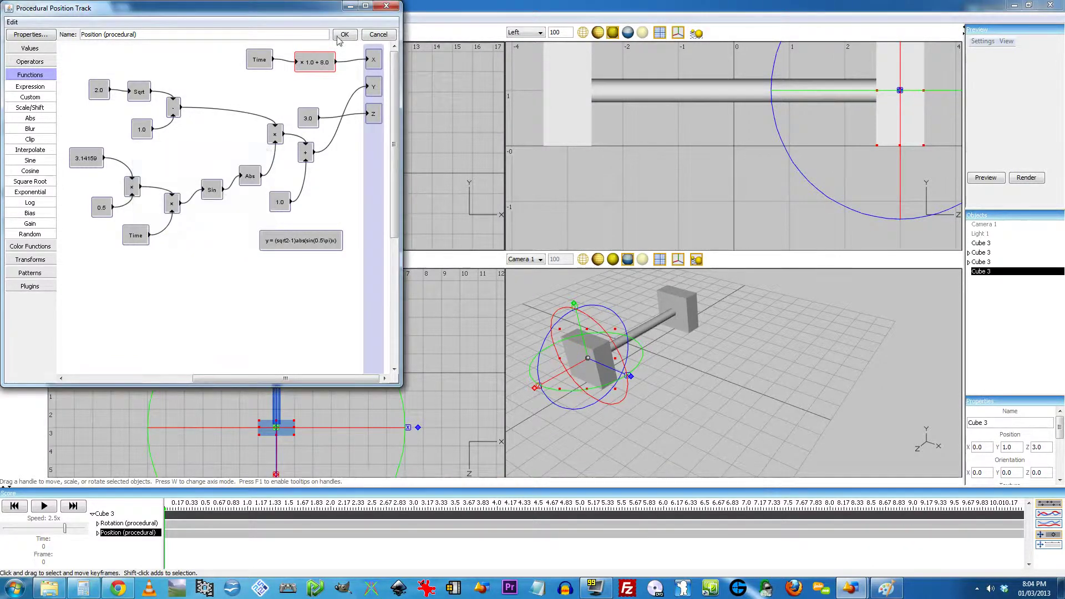
Apply the track changes of the duplicated slab at Z 3 and open the procedural position track of the duplicated slab at Z -3
{"action": "left_click", "coordinate": [345, 34]}
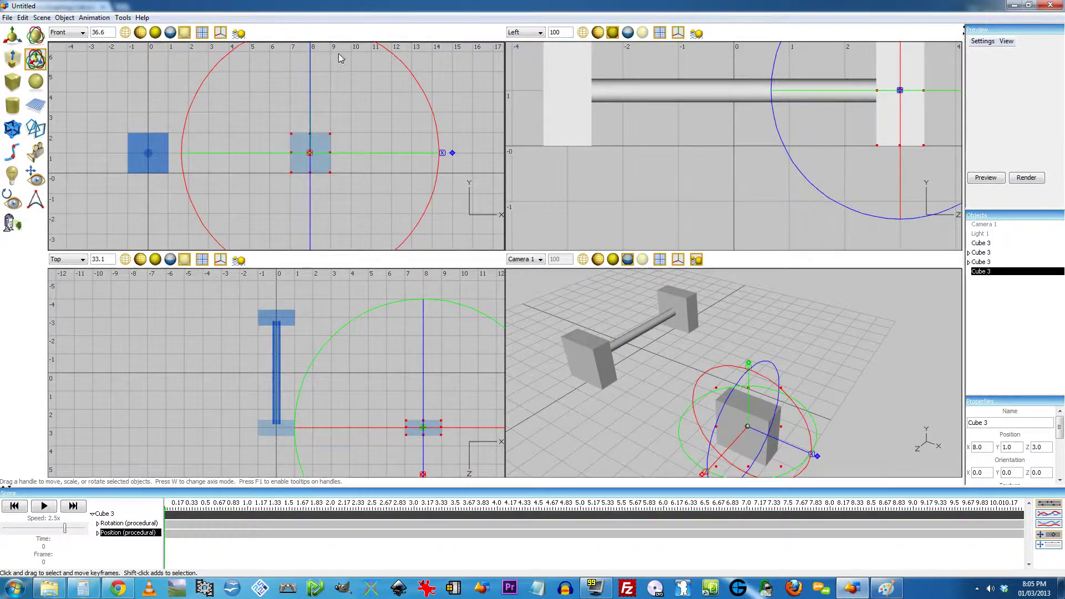
{"action": "scroll", "coordinate": [328, 173], "scroll_direction": "down", "scroll_amount": 3}
{"action": "scroll", "coordinate": [328, 178], "scroll_direction": "down", "scroll_amount": 3}
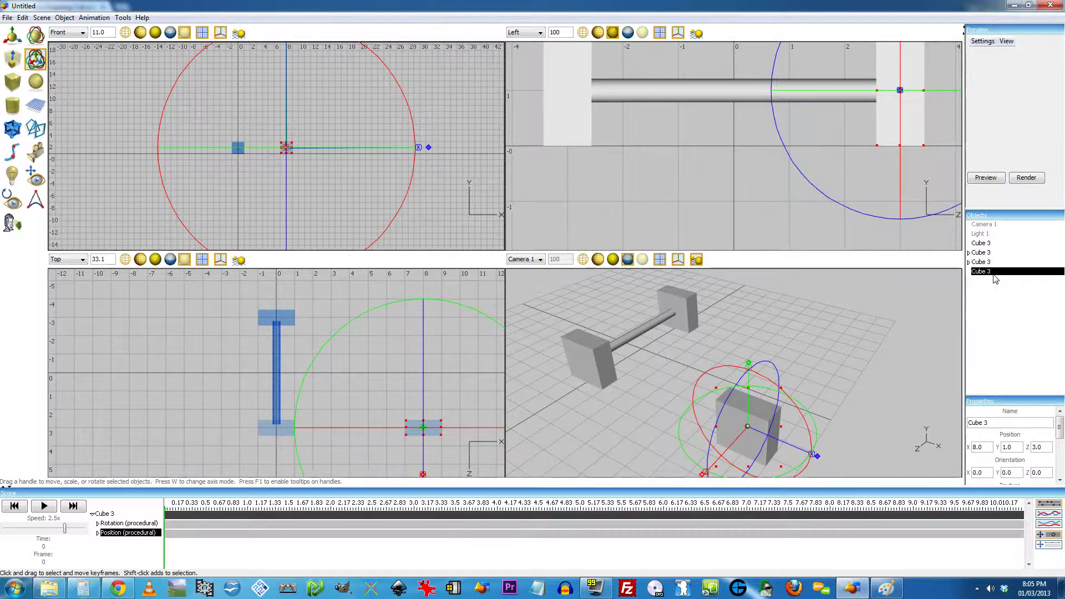
{"action": "left_click", "coordinate": [979, 265]}
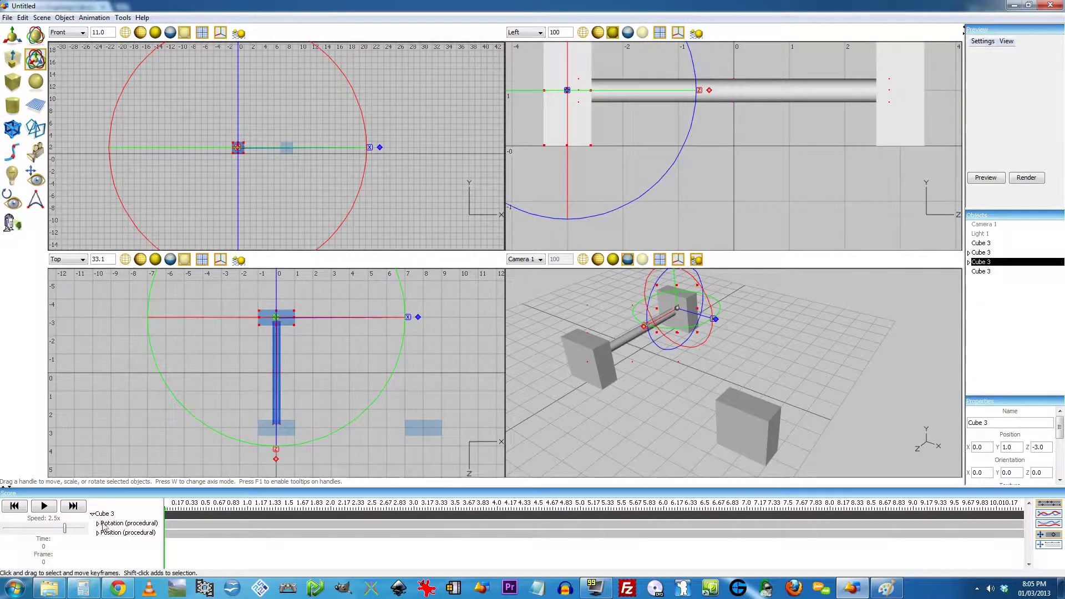
{"action": "double_click", "coordinate": [122, 533]}
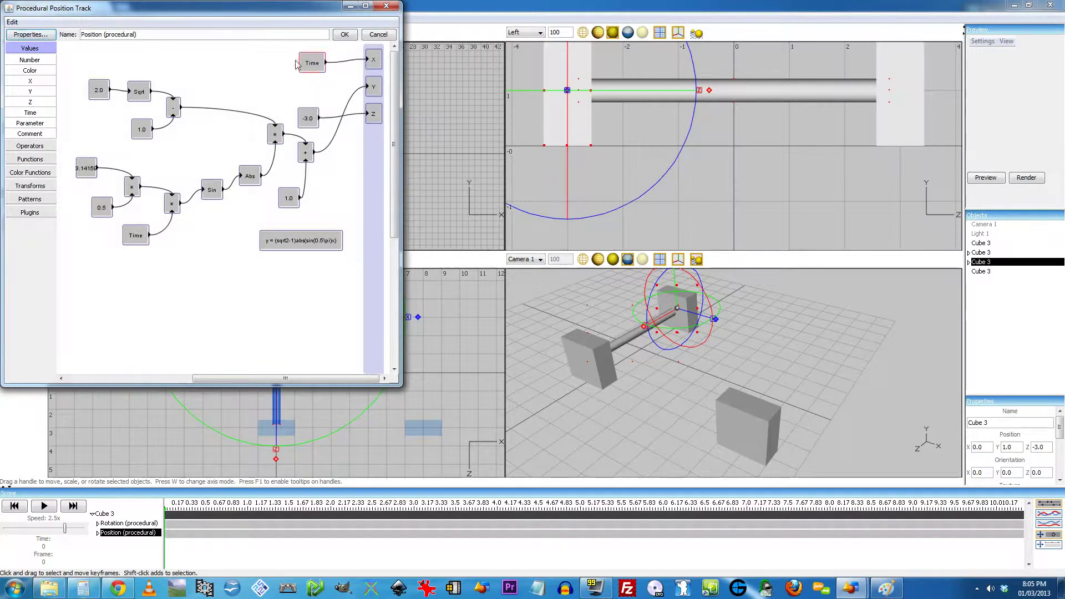
Replace the direct link from Time to the X output with a Scale/Shift function adding 8, and apply the track changes
{"action": "left_click", "coordinate": [310, 62]}
{"action": "key", "text": "Delete"}
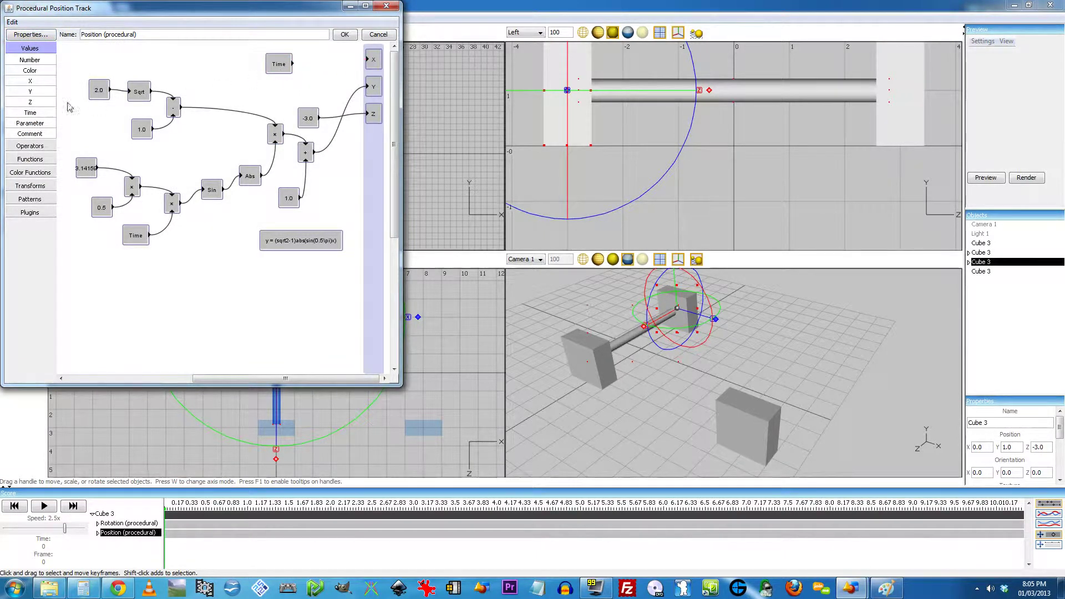
{"action": "left_click", "coordinate": [35, 174]}
{"action": "left_click", "coordinate": [34, 75]}
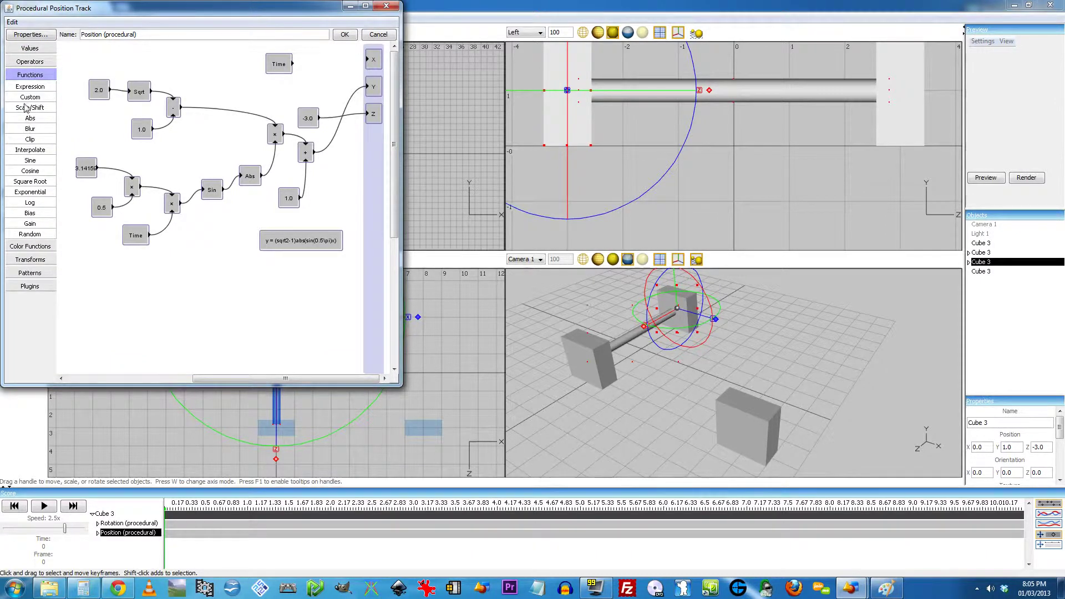
{"action": "left_click_drag", "start_coordinate": [28, 110], "coordinate": [327, 70]}
{"action": "double_click", "coordinate": [327, 70]}
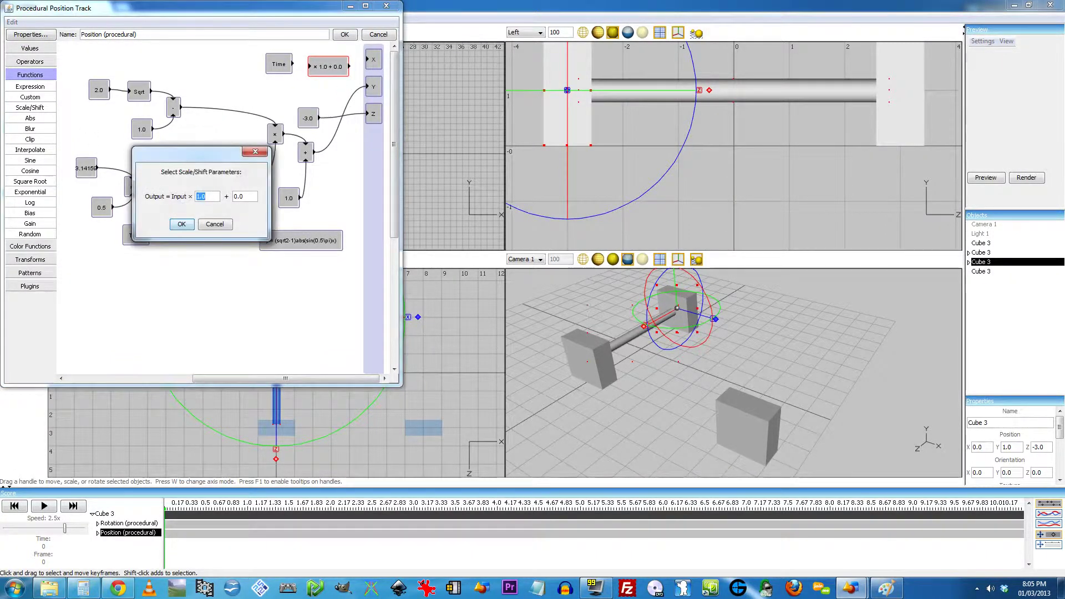
{"action": "double_click", "coordinate": [239, 197]}
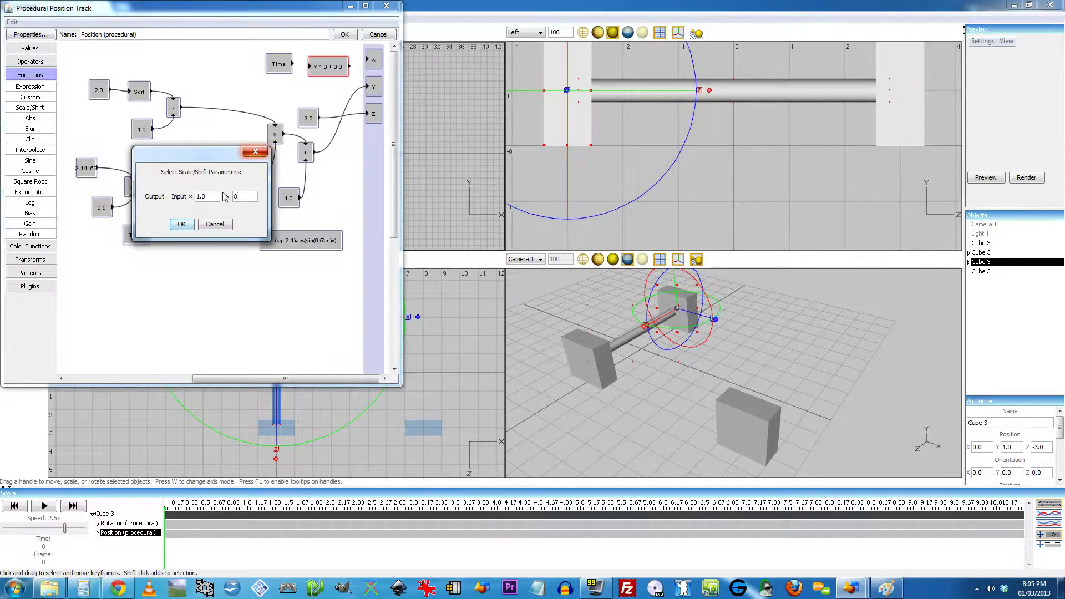
{"action": "left_click", "coordinate": [181, 224]}
{"action": "left_click_drag", "start_coordinate": [293, 64], "coordinate": [370, 60]}
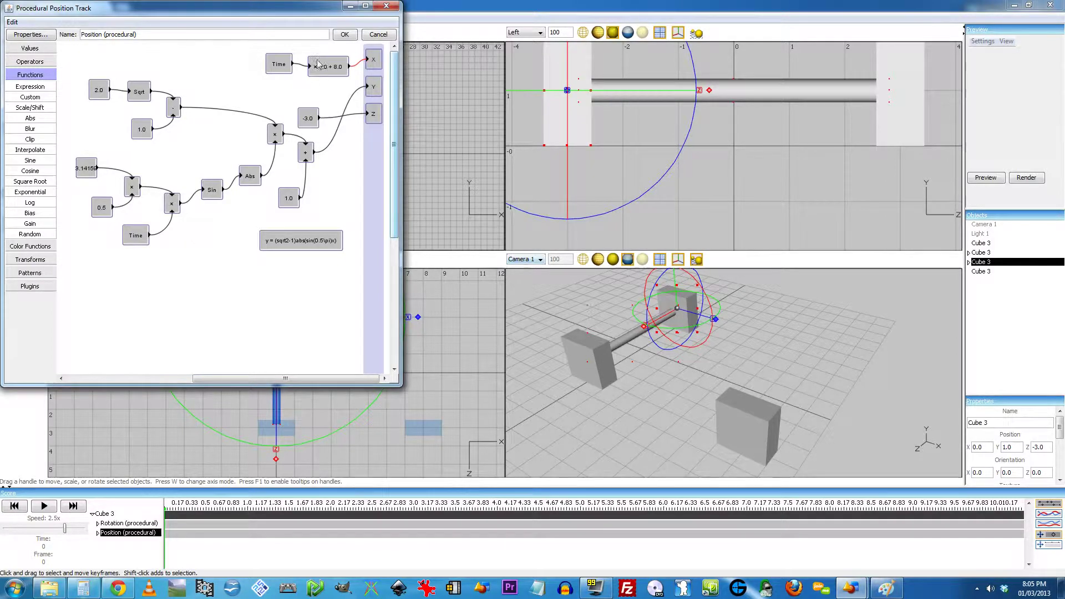
{"action": "left_click", "coordinate": [344, 35]}
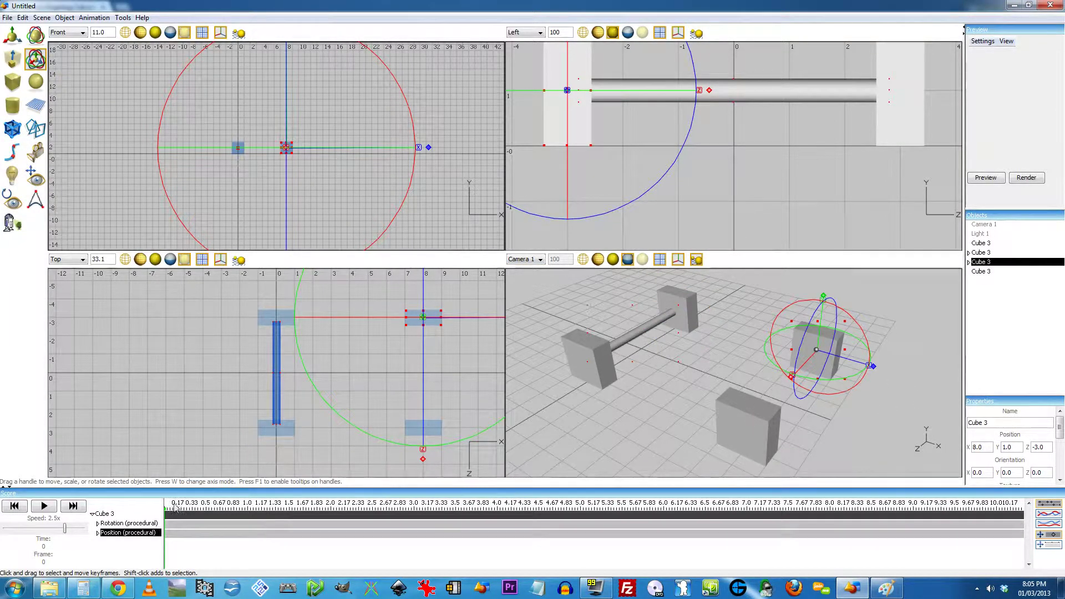
Refresh the scene at time 0, play the animation of both wheel assemblies, and return to the start
{"action": "mouse_move", "coordinate": [166, 513]}
{"action": "left_mouse_down"}
{"action": "mouse_move", "coordinate": [382, 533]}
{"action": "mouse_move", "coordinate": [163, 523]}
{"action": "left_mouse_up"}
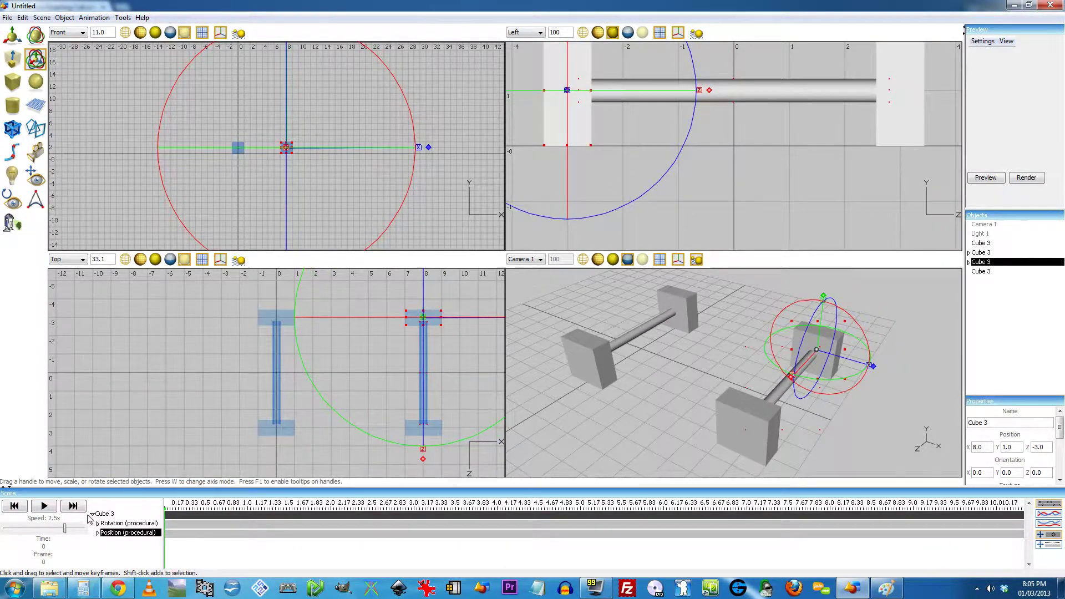
{"action": "left_click", "coordinate": [45, 507]}
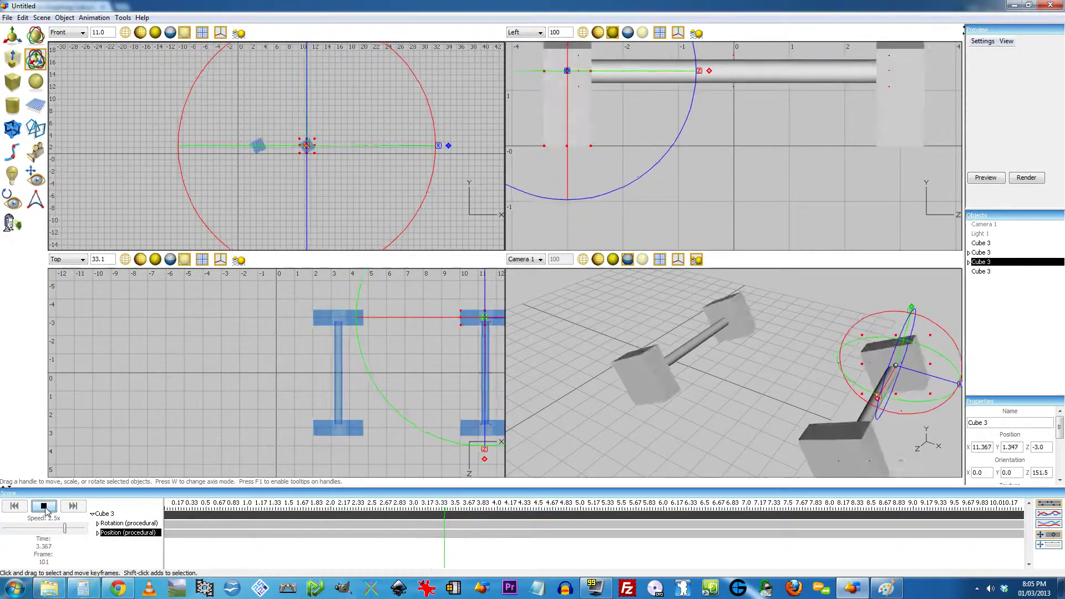
{"action": "left_click", "coordinate": [45, 507]}
{"action": "left_click", "coordinate": [14, 506]}
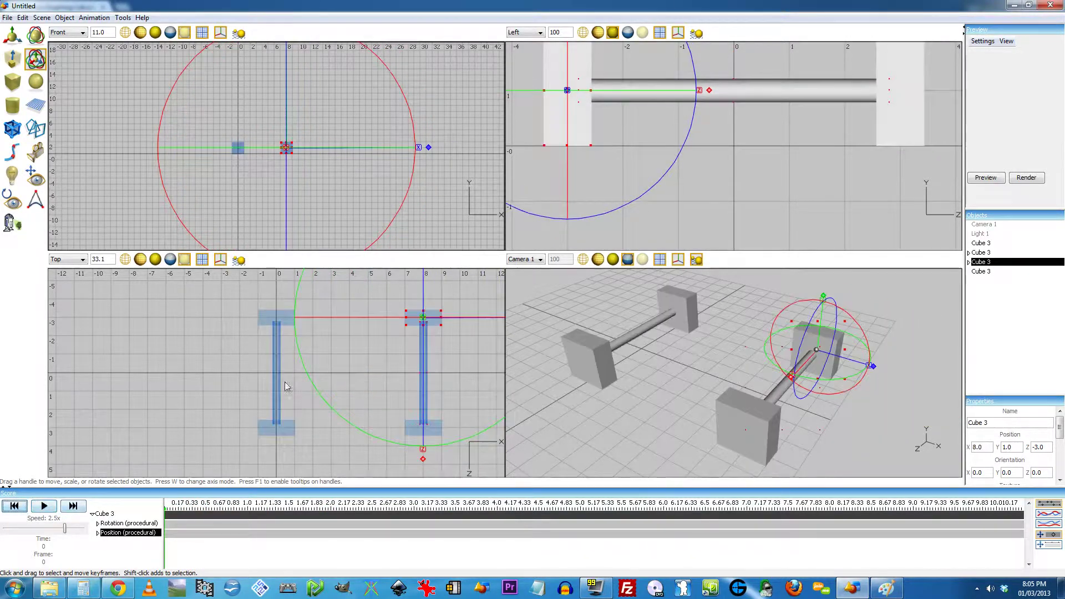
Draw a box about 11 units long in the top view, spanning both axles, and set its Z position to 0
{"action": "left_click", "coordinate": [145, 380]}
{"action": "scroll", "coordinate": [148, 382], "scroll_direction": "down", "scroll_amount": 3}
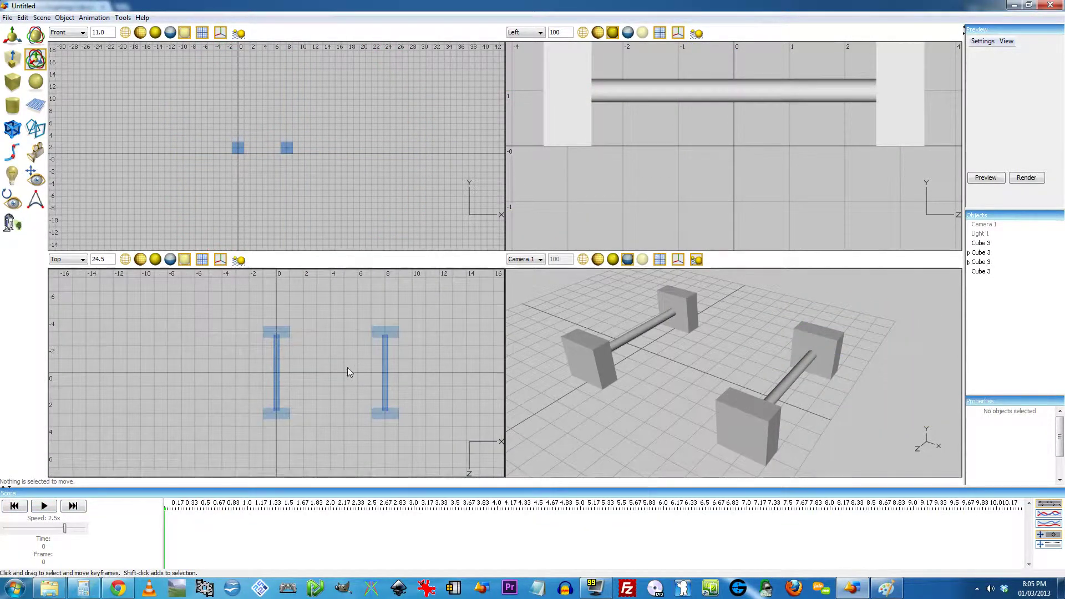
{"action": "middle_click_drag", "start_coordinate": [347, 367], "coordinate": [275, 366]}
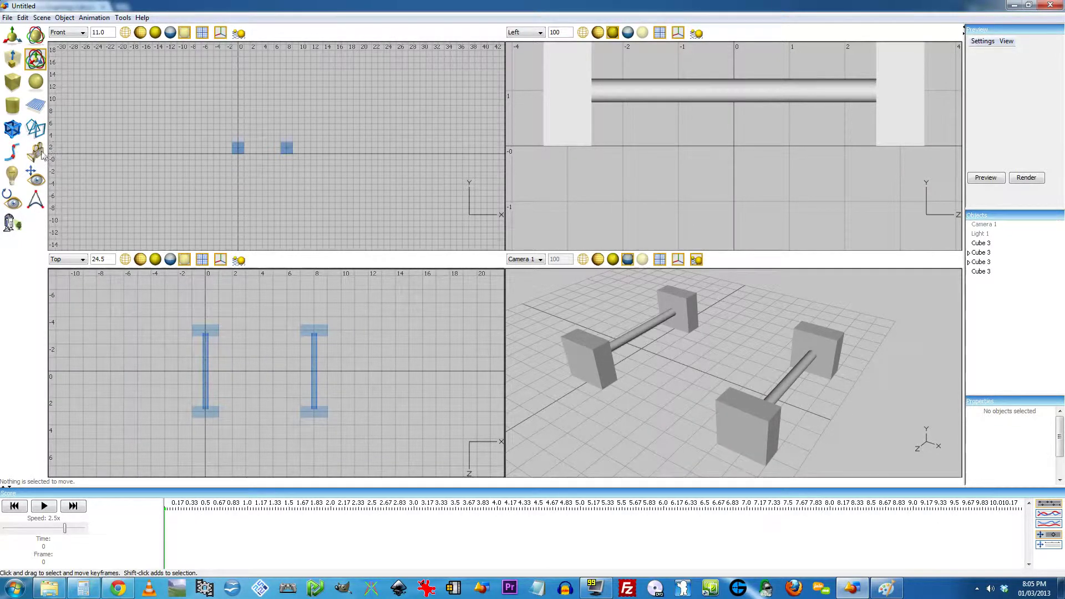
{"action": "left_click", "coordinate": [12, 82]}
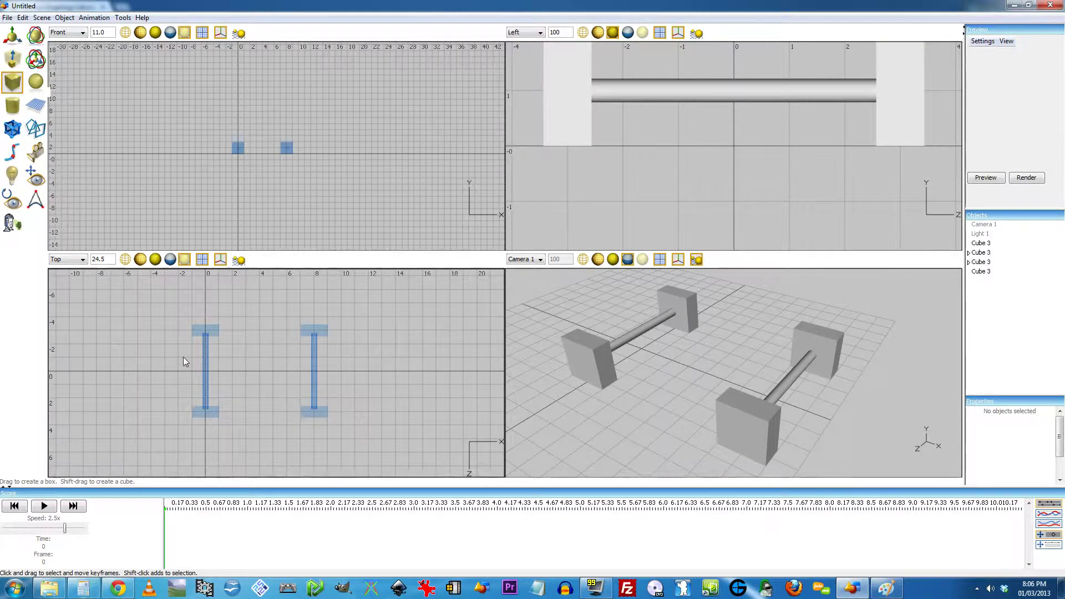
{"action": "left_click_drag", "start_coordinate": [182, 354], "coordinate": [229, 371]}
{"action": "left_click_drag", "start_coordinate": [325, 388], "coordinate": [333, 384]}
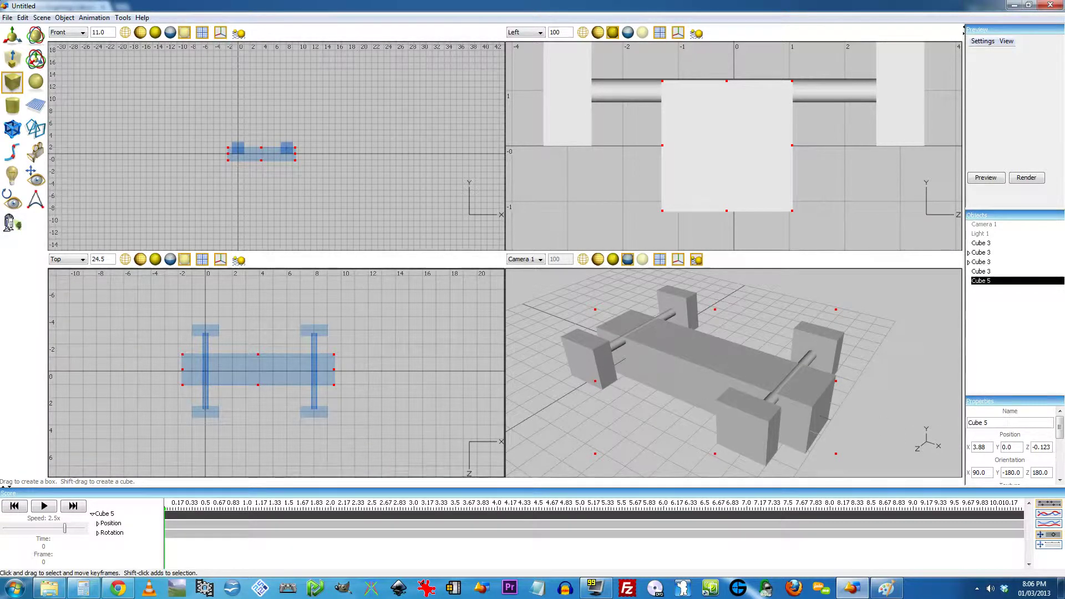
{"action": "double_click", "coordinate": [1041, 447]}
{"action": "type", "text": "0"}
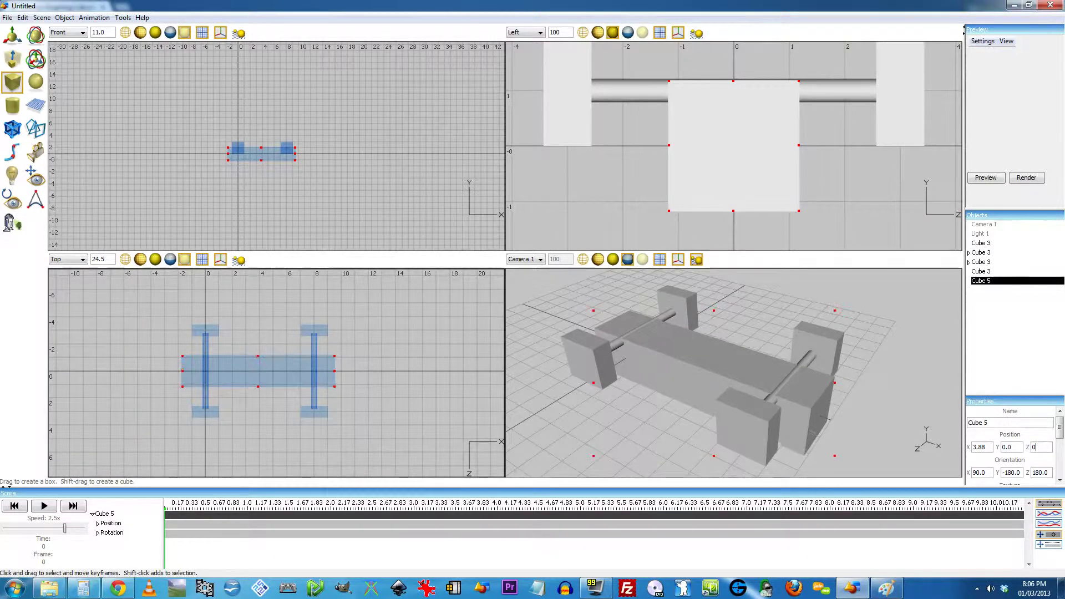
Flatten the box into a thin plank and raise it to about Y 1.435, just above the axles
{"action": "scroll", "coordinate": [263, 177], "scroll_direction": "up", "scroll_amount": 5}
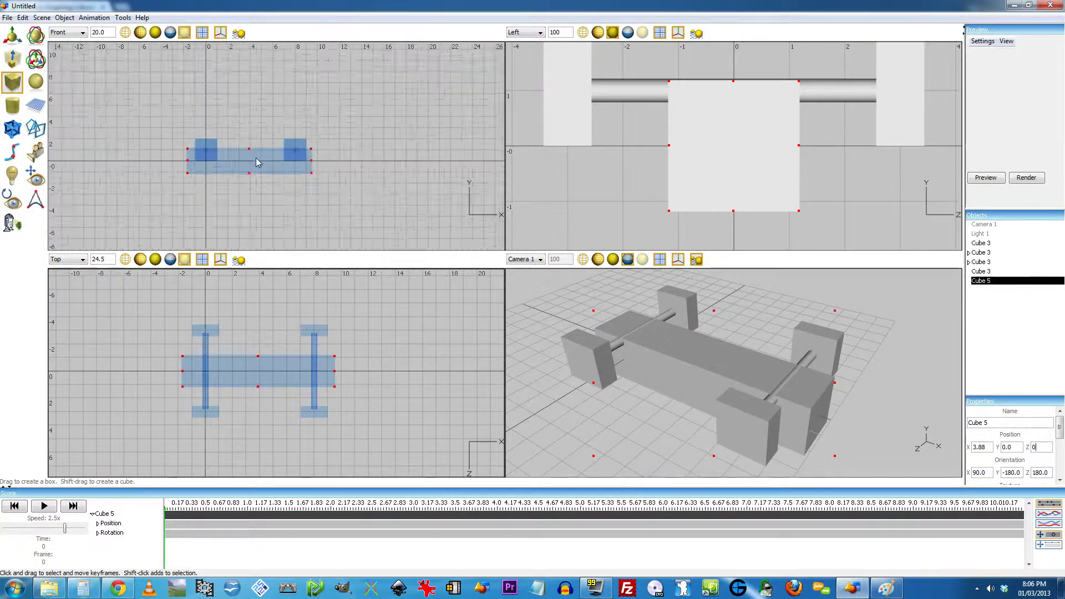
{"action": "scroll", "coordinate": [229, 198], "scroll_direction": "down", "scroll_amount": 1}
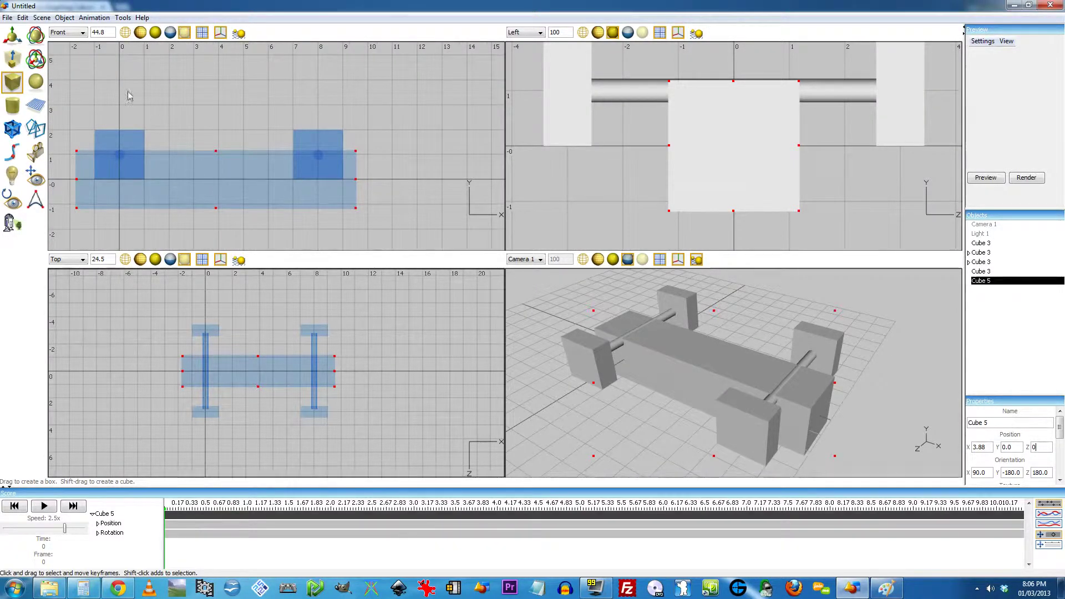
{"action": "left_click", "coordinate": [35, 60]}
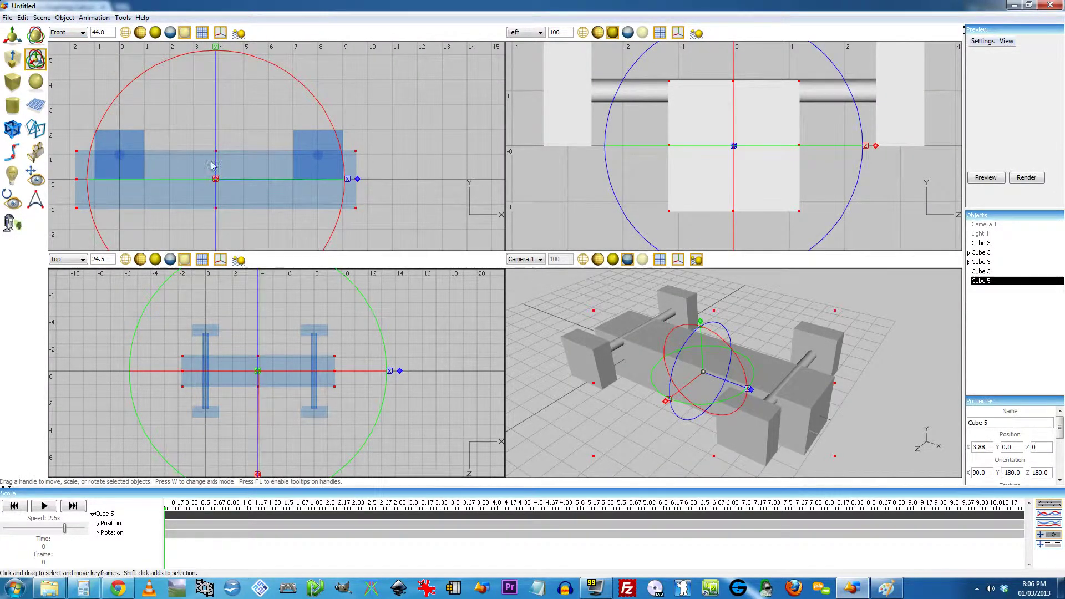
{"action": "scroll", "coordinate": [225, 150], "scroll_direction": "down", "scroll_amount": 4}
{"action": "scroll", "coordinate": [266, 160], "scroll_direction": "up", "scroll_amount": 5}
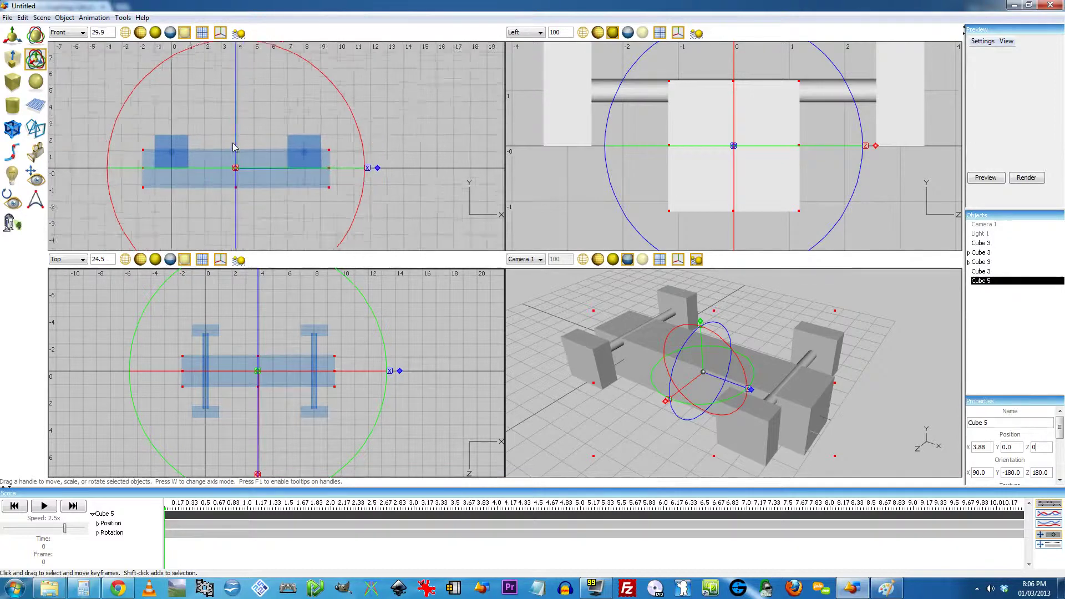
{"action": "left_click_drag", "start_coordinate": [348, 183], "coordinate": [275, 183]}
{"action": "mouse_move", "coordinate": [209, 124]}
{"action": "left_mouse_down"}
{"action": "mouse_move", "coordinate": [209, 66]}
{"action": "mouse_move", "coordinate": [211, 126]}
{"action": "left_mouse_up"}
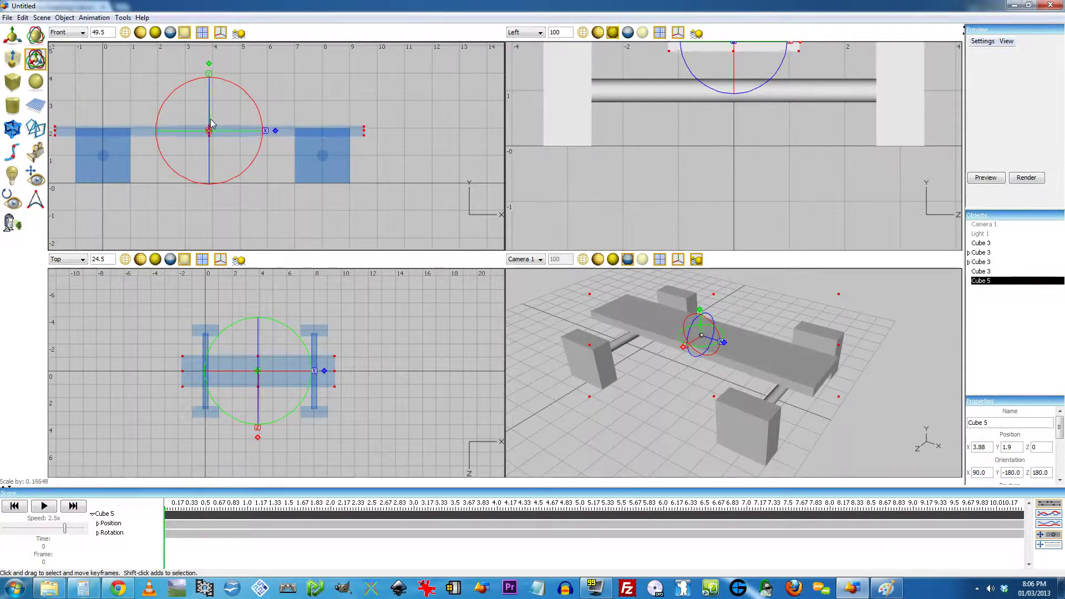
{"action": "mouse_move", "coordinate": [209, 84]}
{"action": "left_mouse_down"}
{"action": "mouse_move", "coordinate": [209, 98]}
{"action": "mouse_move", "coordinate": [209, 87]}
{"action": "left_mouse_up"}
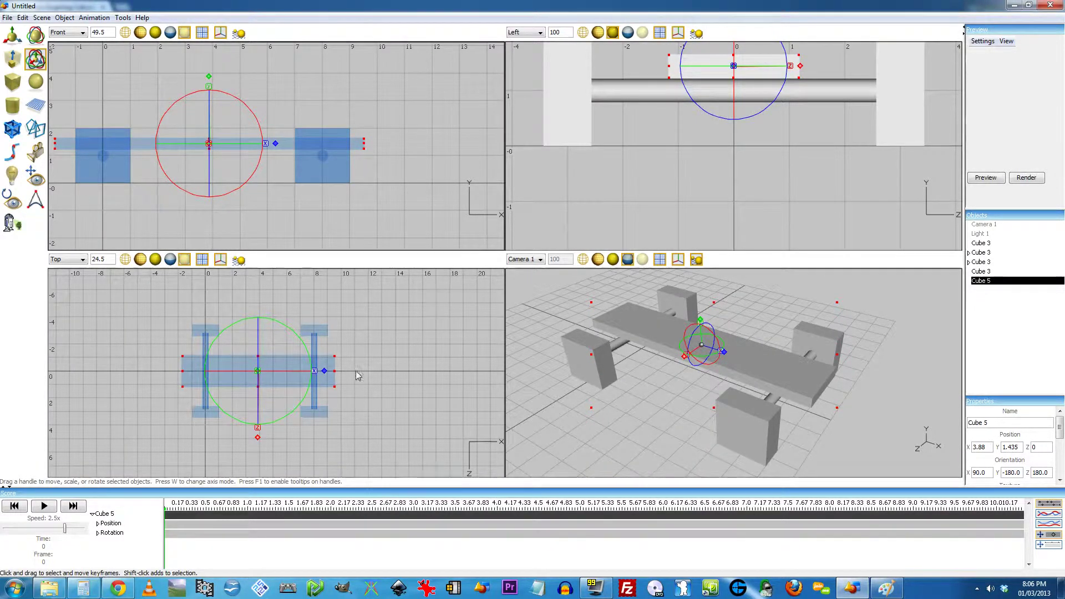
Select the plank and delete its default Position and Rotation tracks
{"action": "left_click", "coordinate": [49, 508]}
{"action": "left_click", "coordinate": [579, 367]}
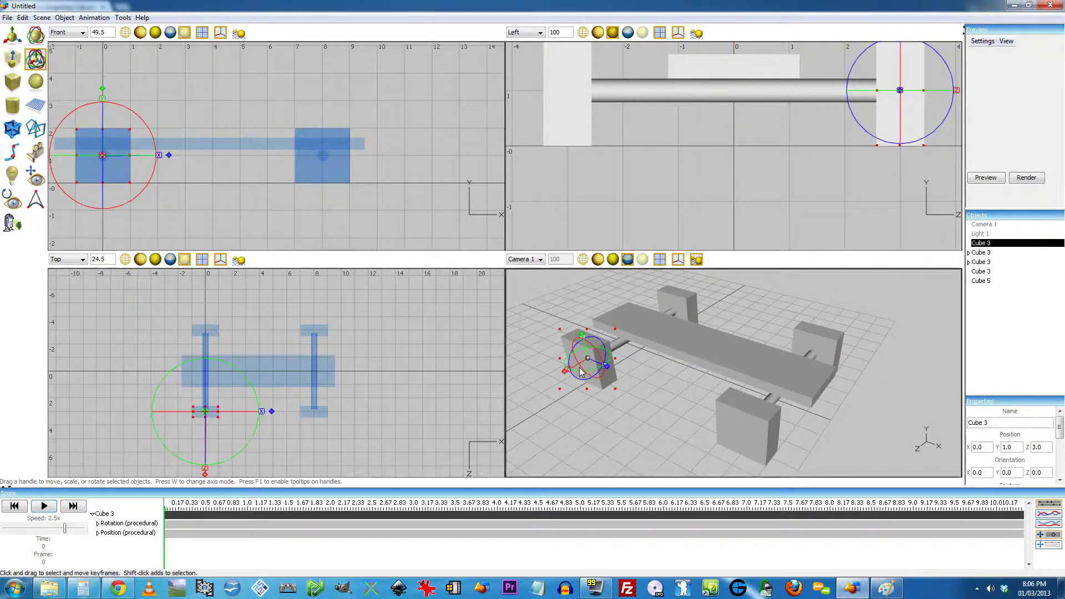
{"action": "left_click", "coordinate": [675, 337]}
{"action": "left_click", "coordinate": [714, 356]}
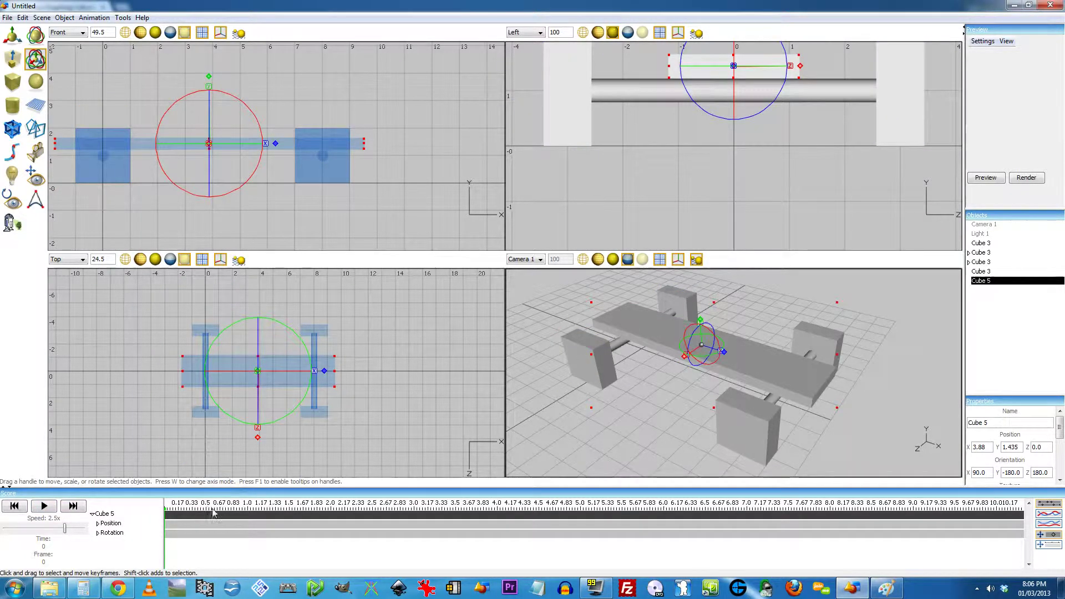
{"action": "left_click", "coordinate": [108, 523]}
{"action": "right_click", "coordinate": [109, 524]}
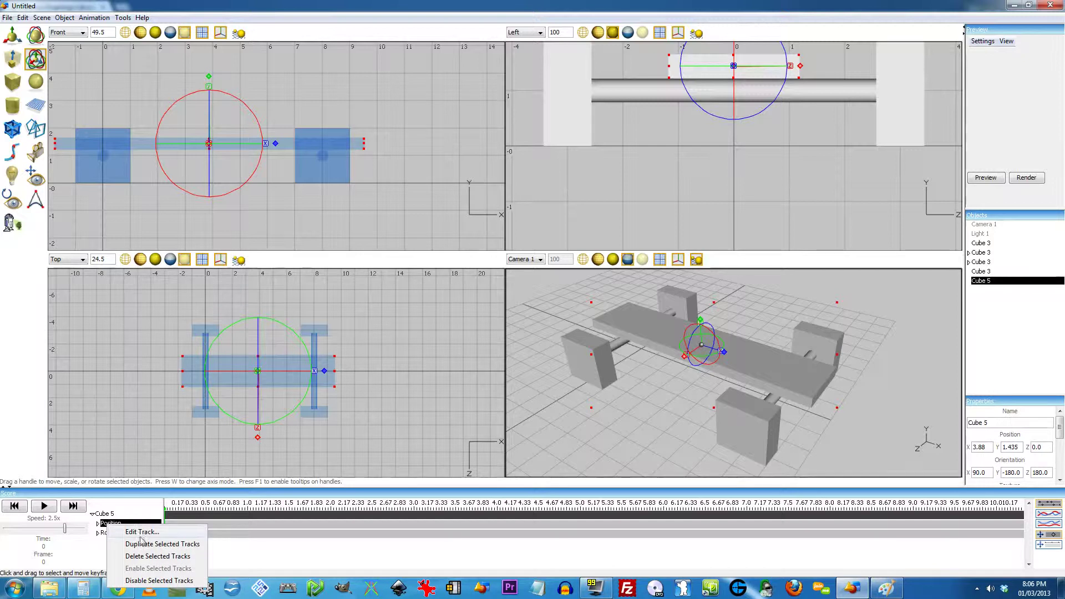
{"action": "left_click", "coordinate": [148, 557]}
{"action": "left_click", "coordinate": [108, 524]}
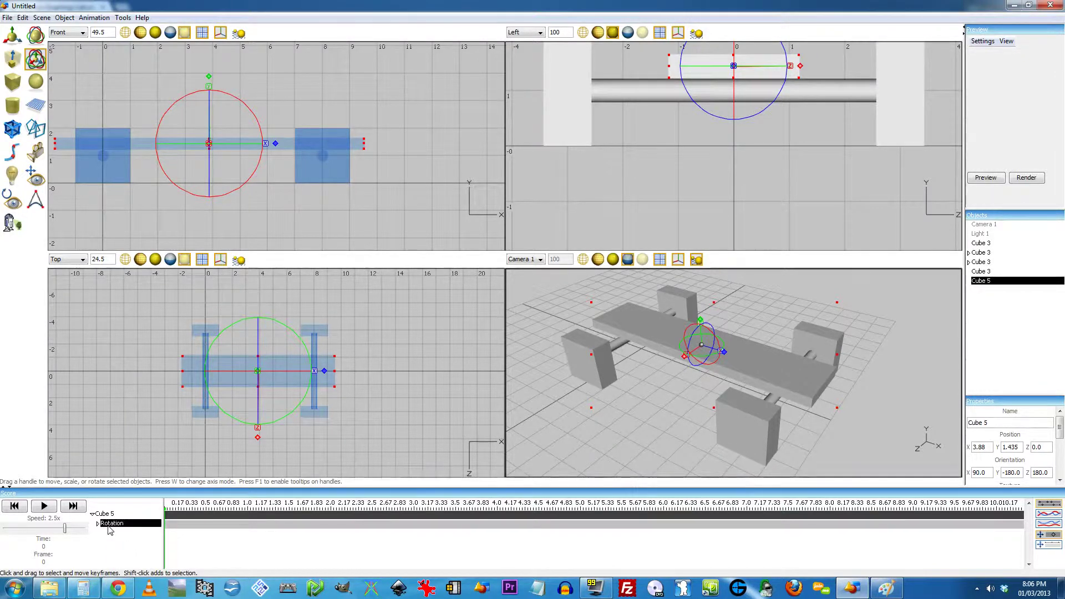
{"action": "right_click", "coordinate": [109, 526]}
{"action": "left_click", "coordinate": [138, 558]}
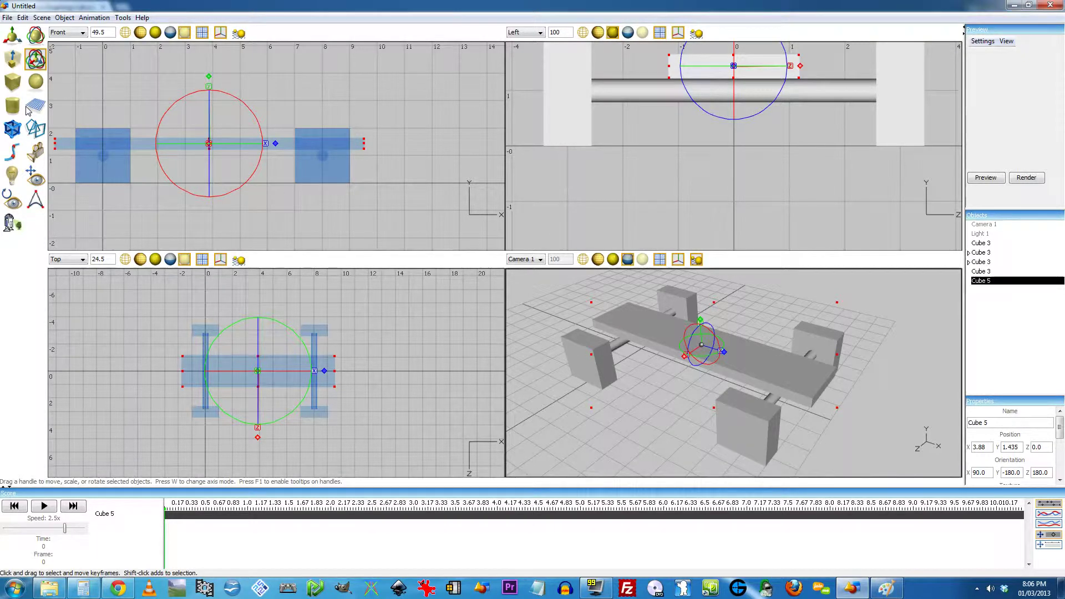
Add a procedural position track to the plank
{"action": "left_click", "coordinate": [105, 18]}
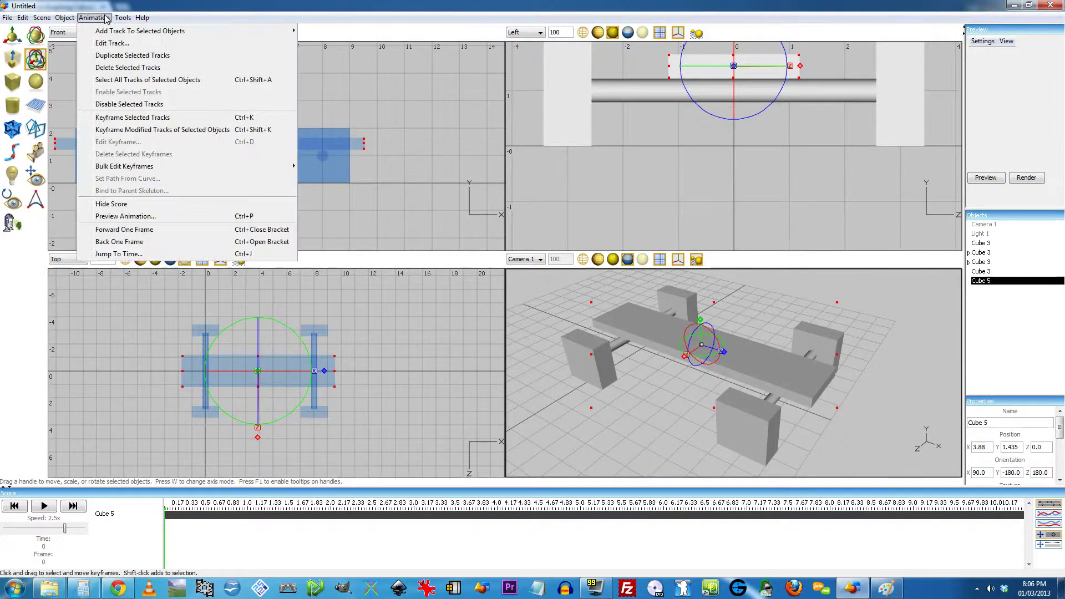
{"action": "mouse_move", "coordinate": [194, 31]}
{"action": "mouse_move", "coordinate": [333, 31]}
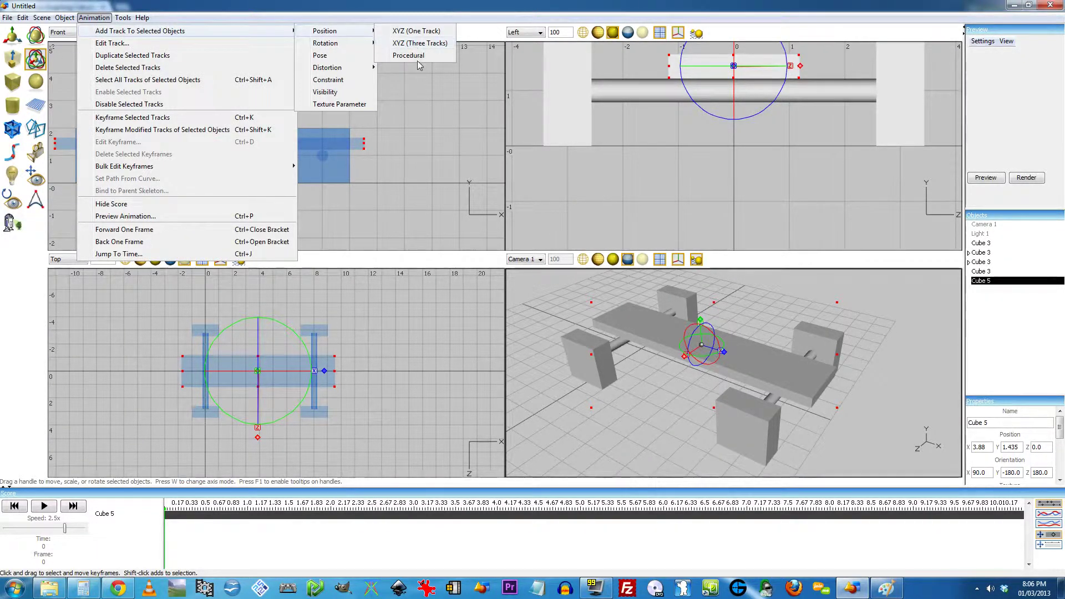
{"action": "left_click", "coordinate": [408, 54]}
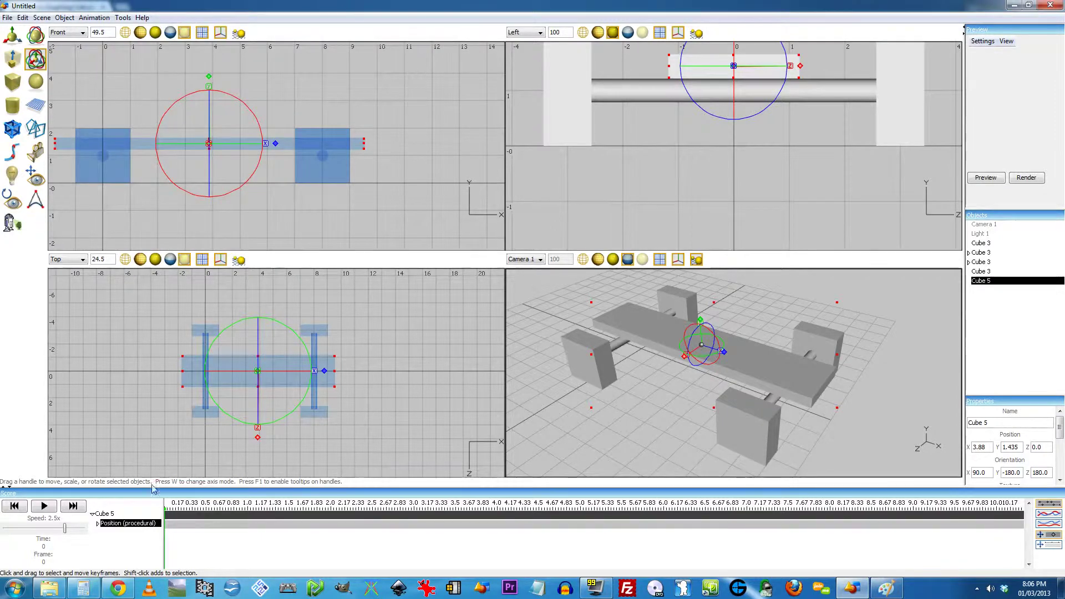
Copy all the modules from the procedural position track of the wheel at X 0, Z 3
{"action": "left_click", "coordinate": [201, 414]}
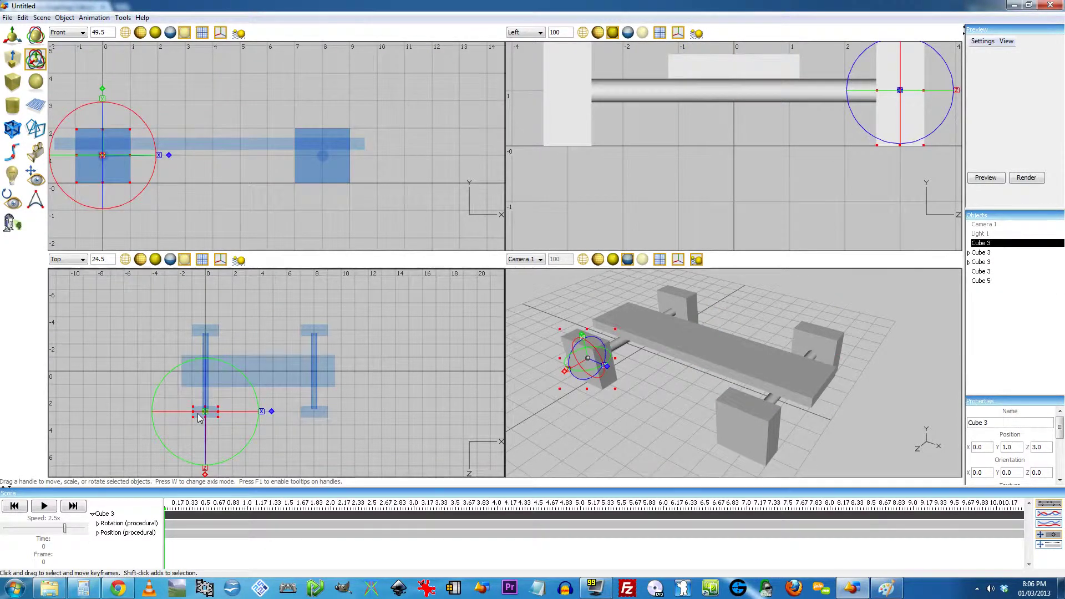
{"action": "double_click", "coordinate": [119, 533]}
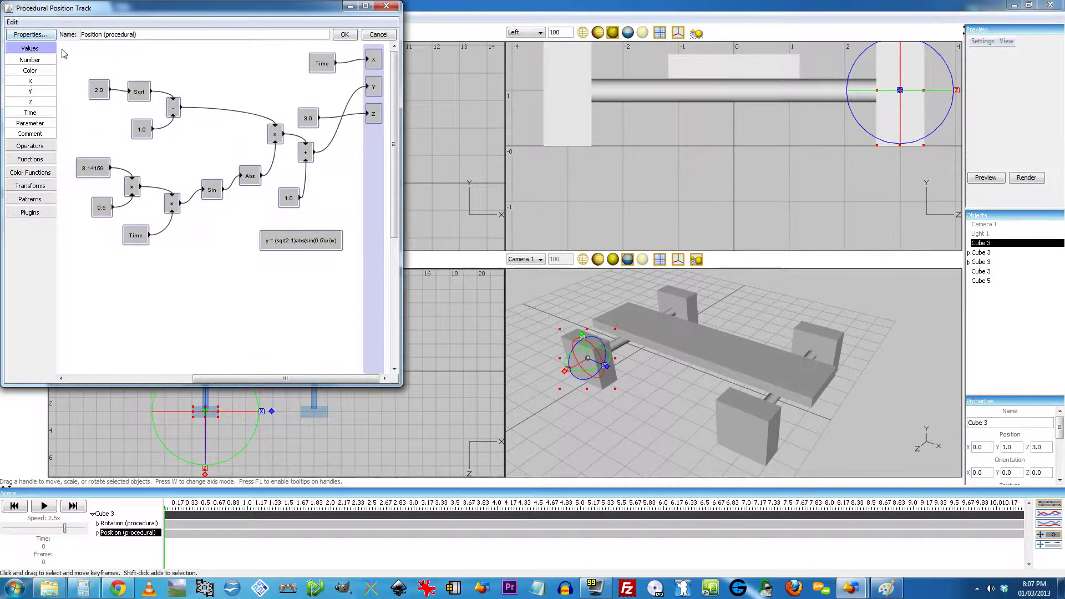
{"action": "left_click_drag", "start_coordinate": [62, 49], "coordinate": [354, 279]}
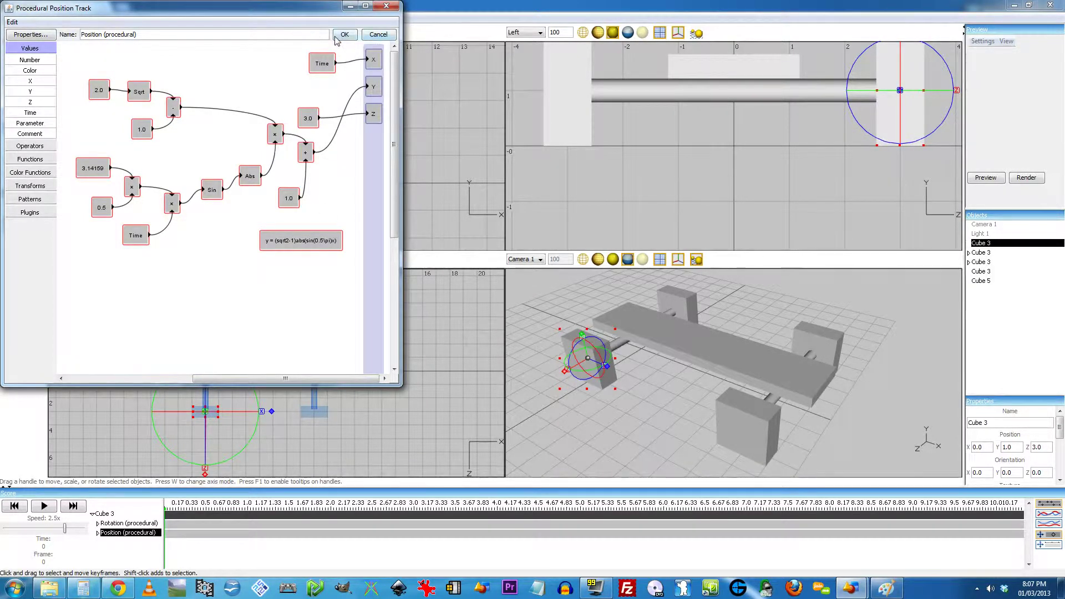
{"action": "left_click", "coordinate": [186, 455]}
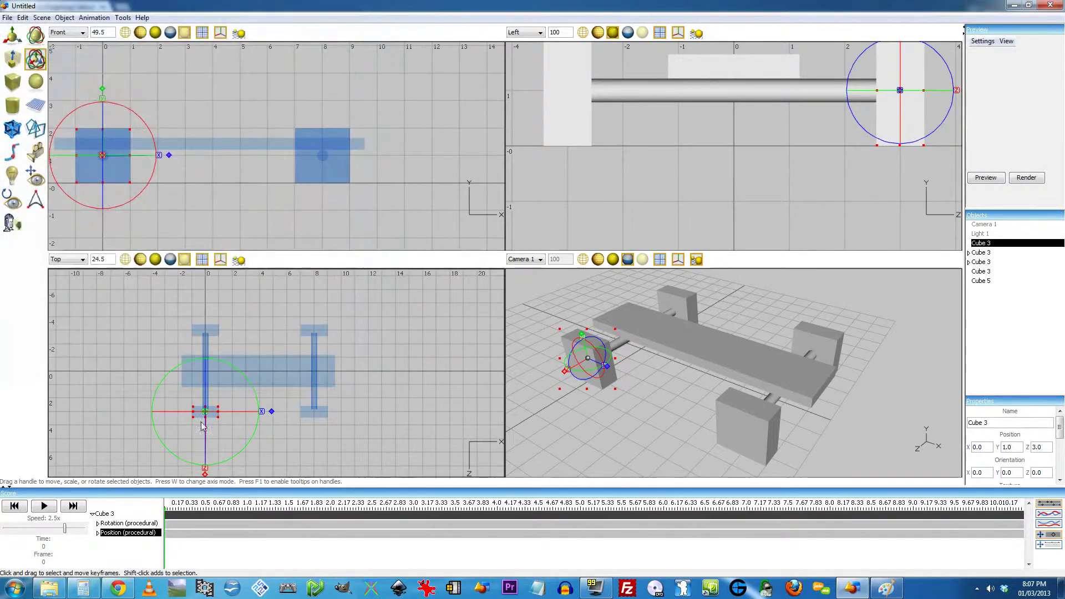
Paste the modules into the plank's procedural position track, link Time to X and the sum to Y, and delete the 3.0 module
{"action": "left_click", "coordinate": [693, 355]}
{"action": "double_click", "coordinate": [119, 523]}
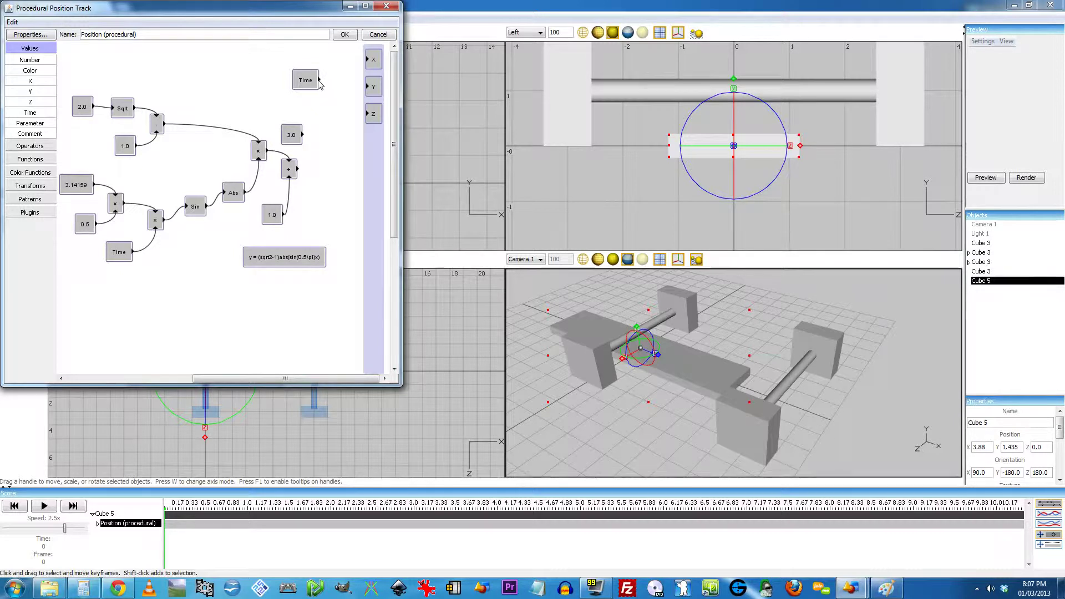
{"action": "left_click_drag", "start_coordinate": [320, 80], "coordinate": [367, 59]}
{"action": "left_click_drag", "start_coordinate": [302, 139], "coordinate": [341, 199]}
{"action": "key", "text": "Delete"}
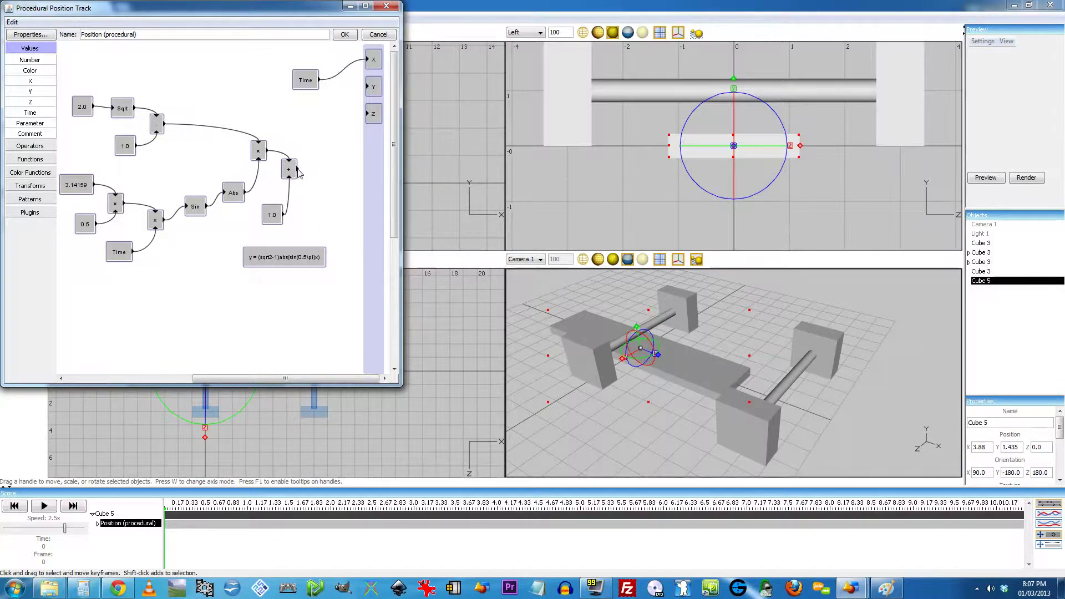
{"action": "left_click_drag", "start_coordinate": [298, 170], "coordinate": [369, 87]}
{"action": "left_click", "coordinate": [345, 34]}
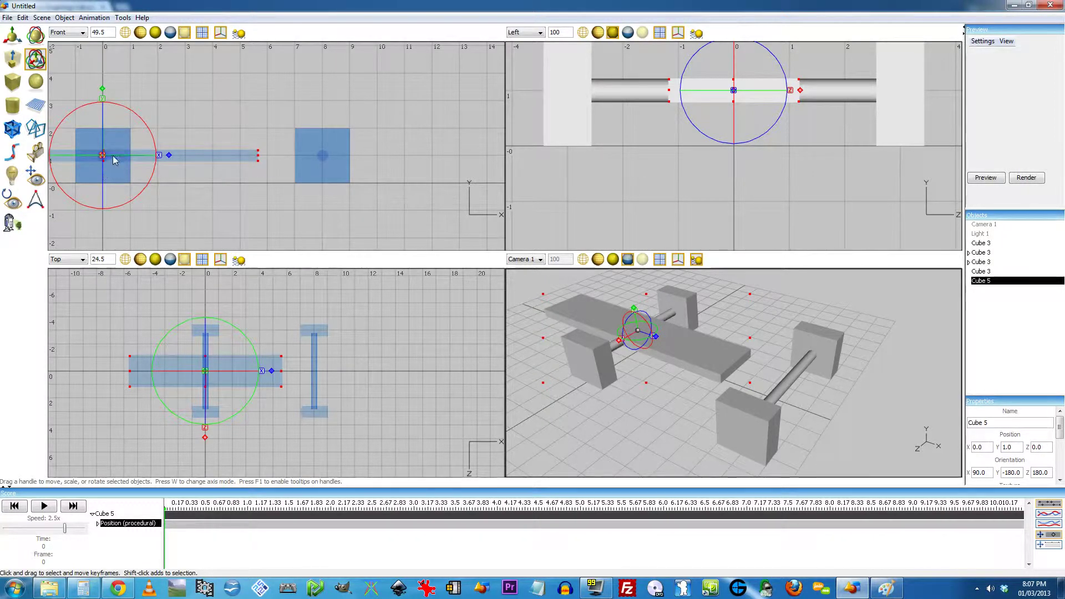
In the plank's position track, replace the direct Time-to-X link with a Scale/Shift module between Time and X
{"action": "middle_click_drag", "start_coordinate": [207, 230], "coordinate": [309, 191]}
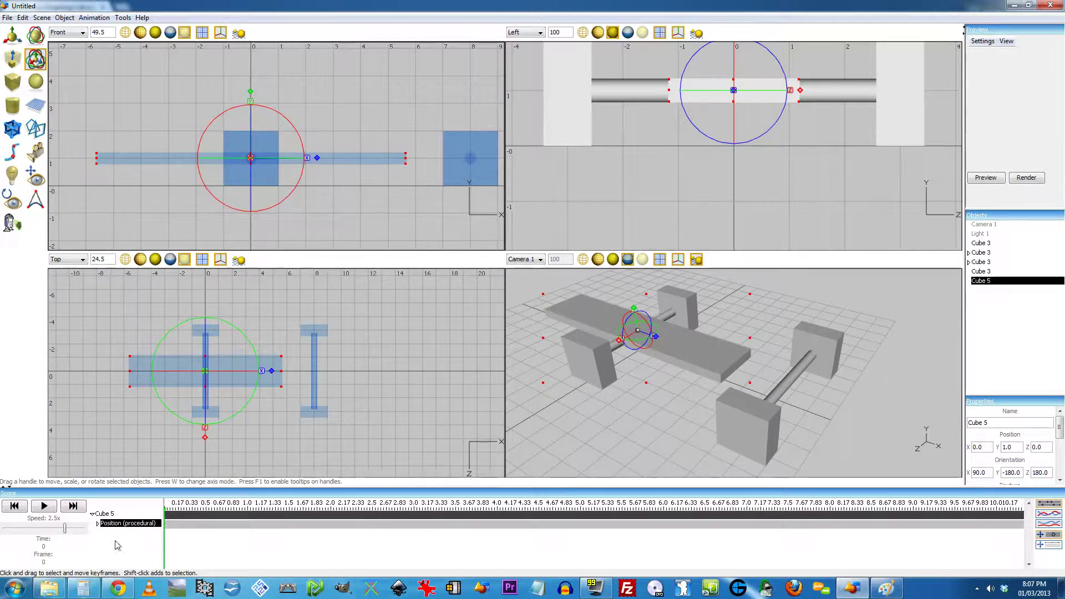
{"action": "double_click", "coordinate": [114, 524]}
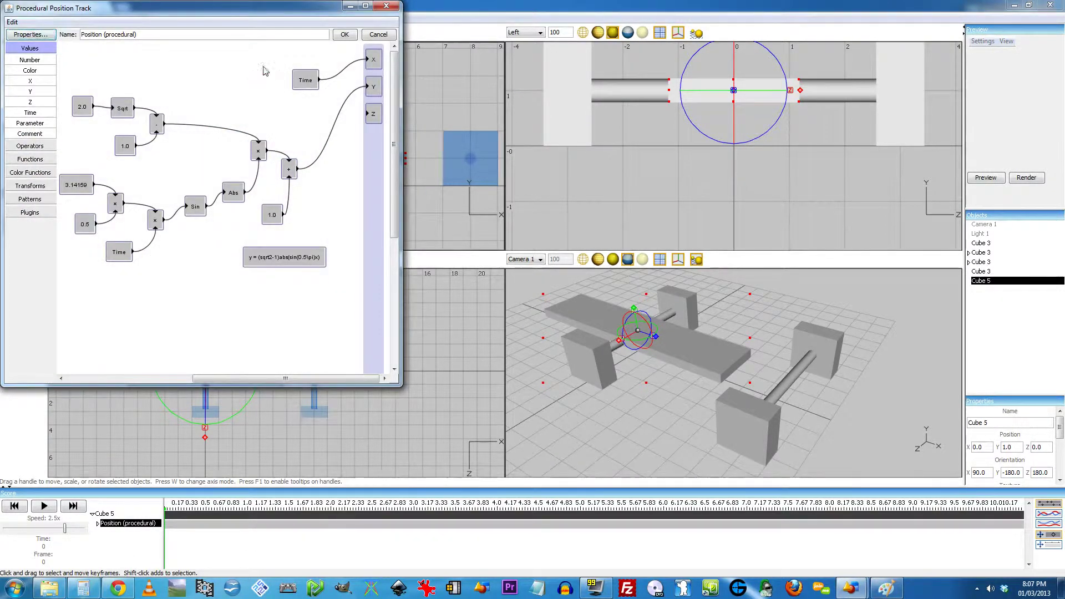
{"action": "left_click_drag", "start_coordinate": [313, 84], "coordinate": [264, 70]}
{"action": "left_click", "coordinate": [297, 63]}
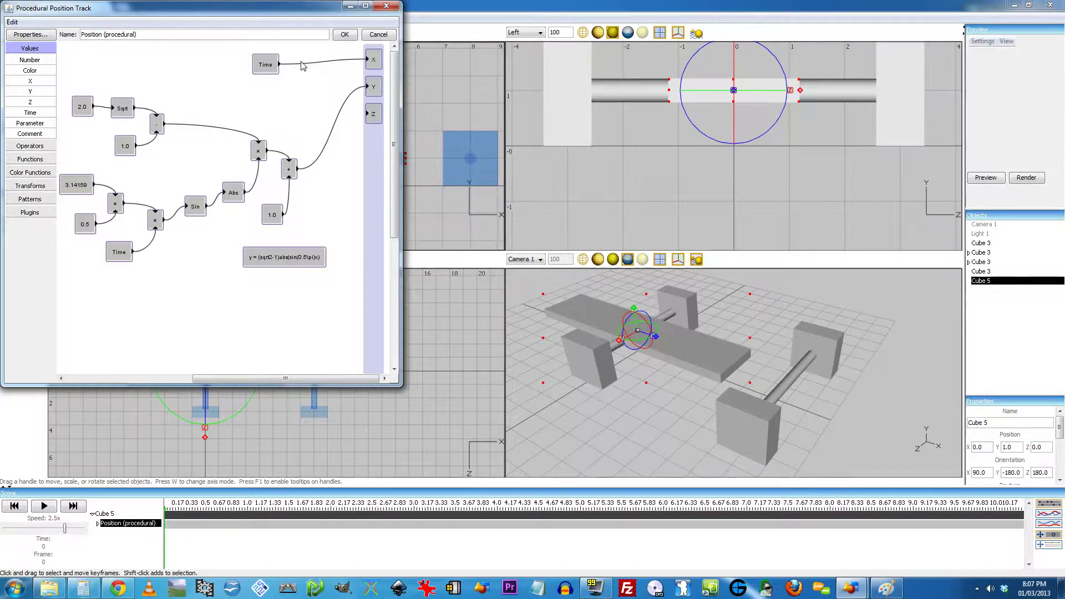
{"action": "left_click", "coordinate": [300, 62]}
{"action": "key", "text": "Delete"}
{"action": "left_click", "coordinate": [24, 160]}
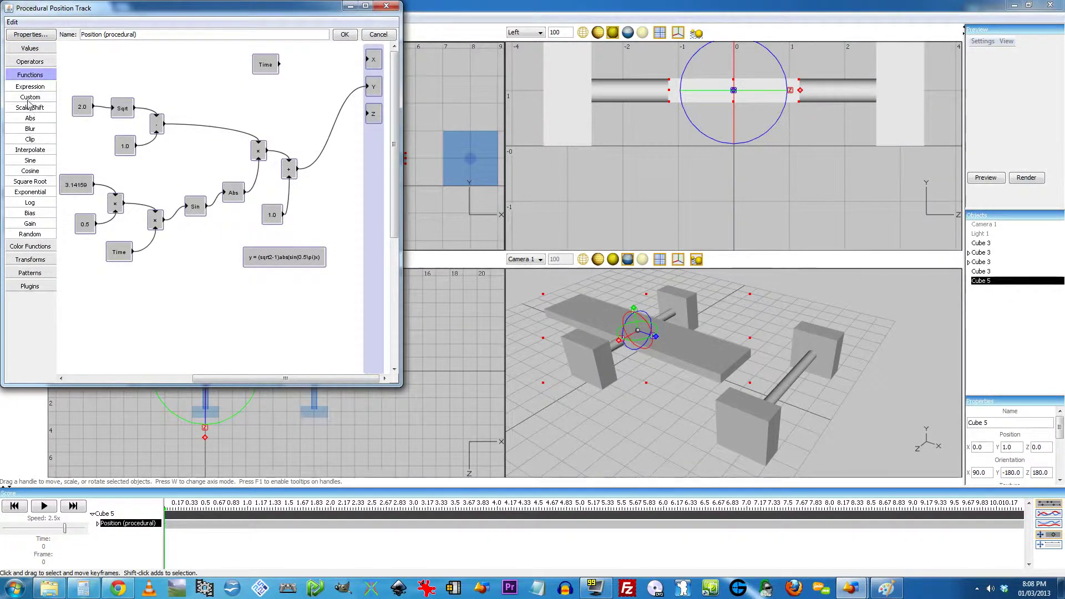
{"action": "left_click_drag", "start_coordinate": [30, 109], "coordinate": [369, 60]}
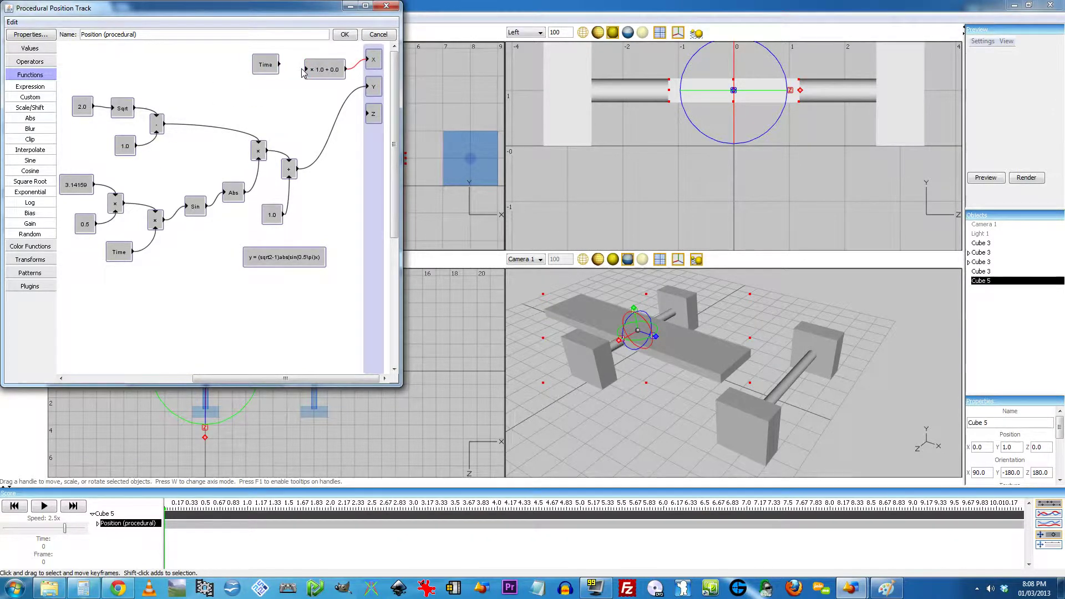
{"action": "left_click_drag", "start_coordinate": [307, 70], "coordinate": [279, 65]}
Set the Scale/Shift module's added offset to 4 and accept the plank's position track
{"action": "double_click", "coordinate": [326, 69]}
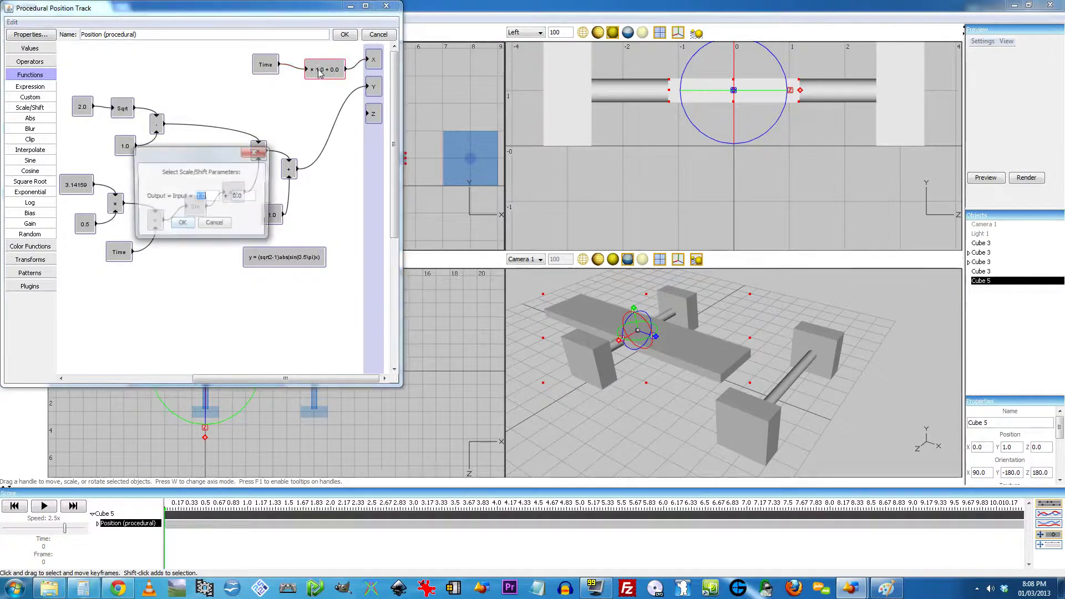
{"action": "key", "text": "Tab"}
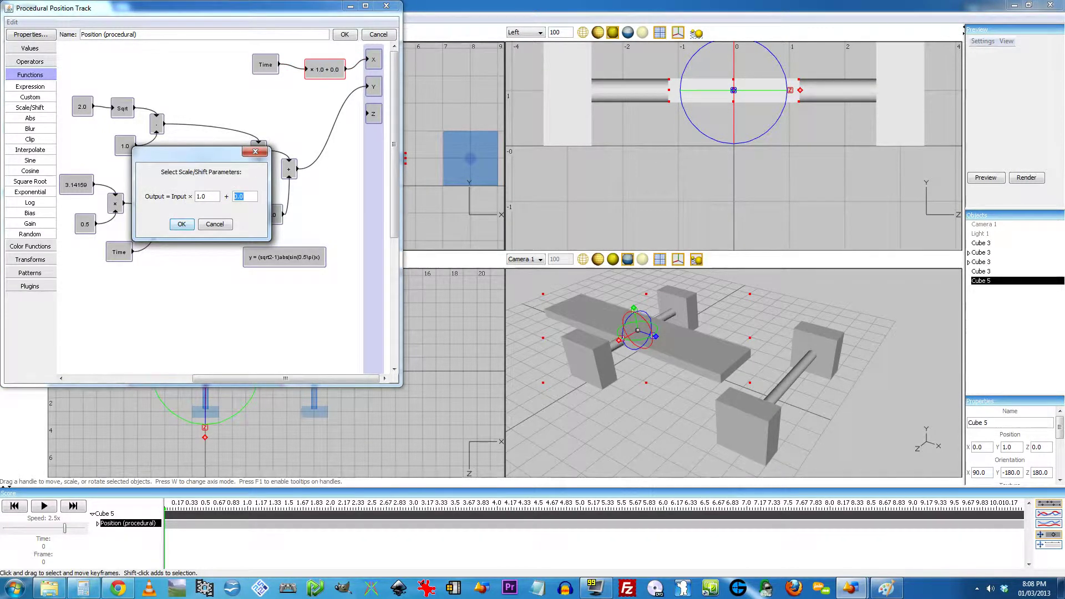
{"action": "left_click", "coordinate": [181, 224]}
{"action": "left_click", "coordinate": [346, 36]}
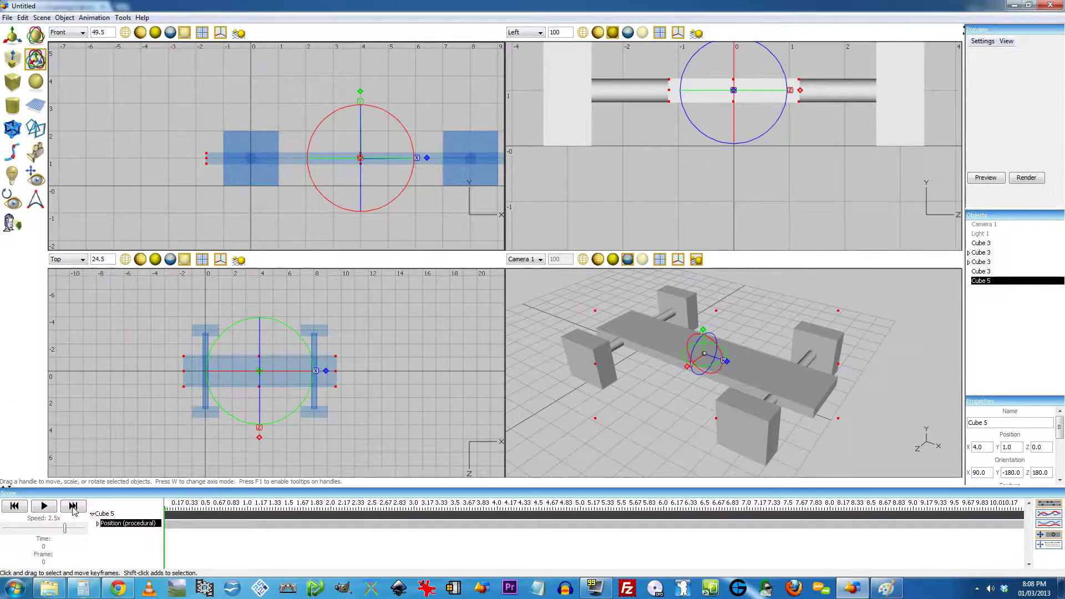
Play the animation to check that the plank travels with the wheels, and return to the start
{"action": "left_click", "coordinate": [44, 506]}
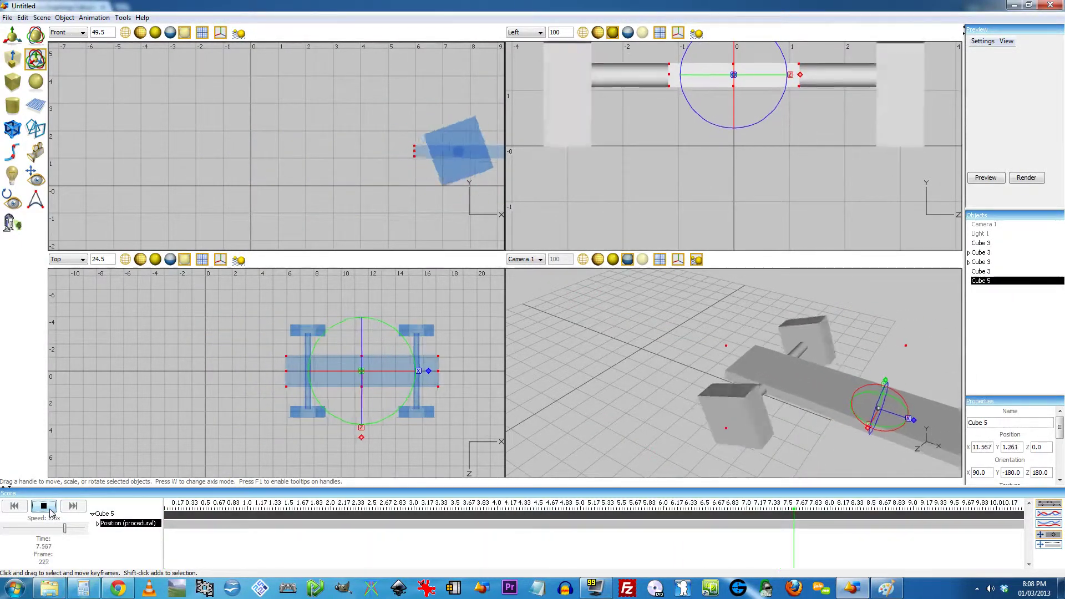
{"action": "left_click", "coordinate": [49, 509]}
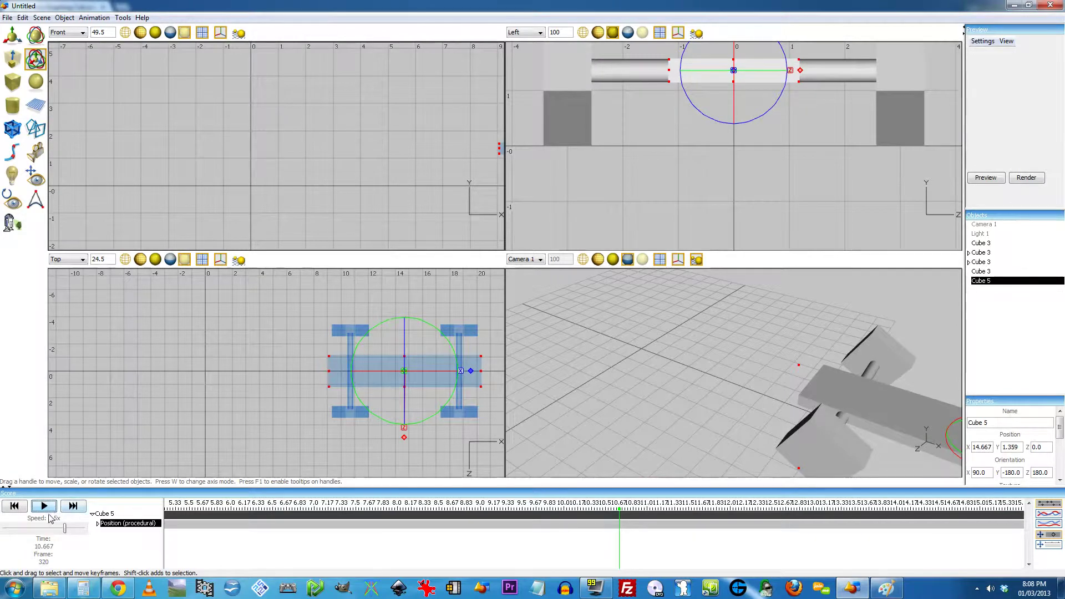
{"action": "left_click", "coordinate": [24, 509]}
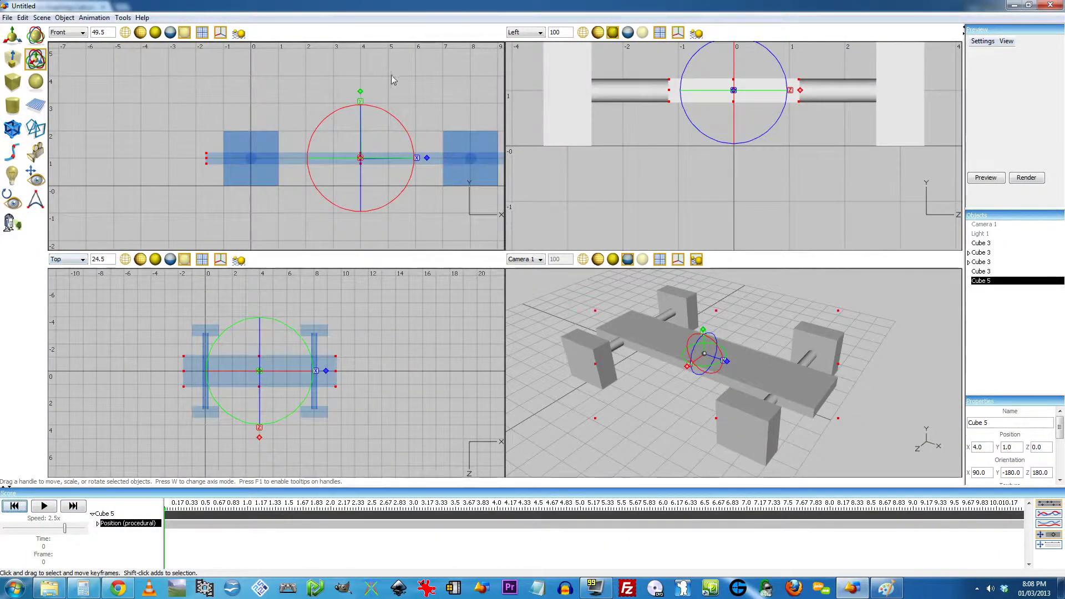
Scale the plank's thickness by about 1.25, replay the animation to check it, and return to the start
{"action": "left_click_drag", "start_coordinate": [360, 94], "coordinate": [361, 77]}
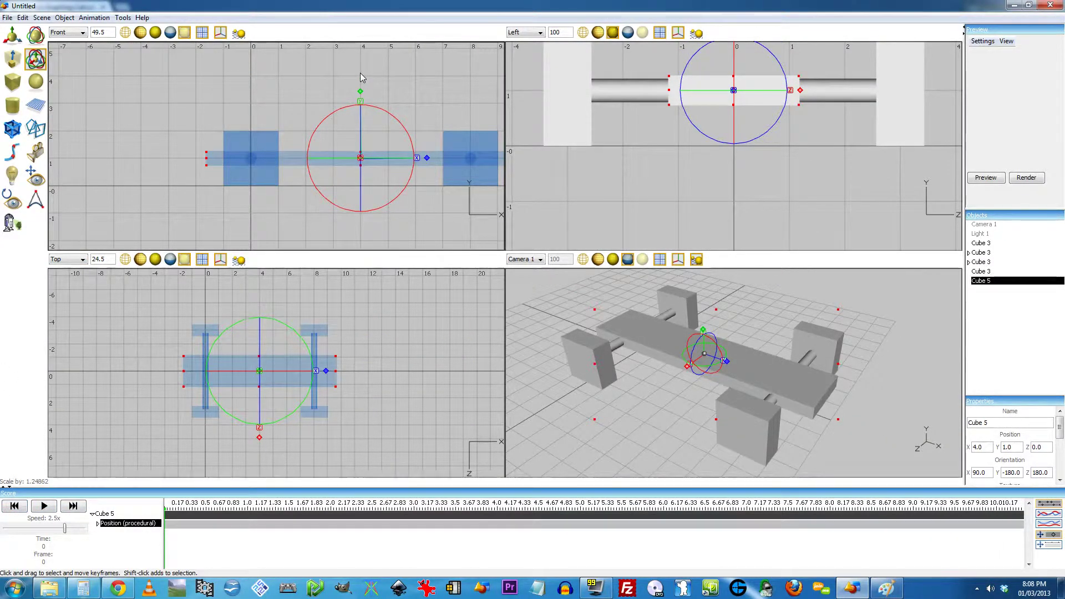
{"action": "left_click", "coordinate": [45, 507]}
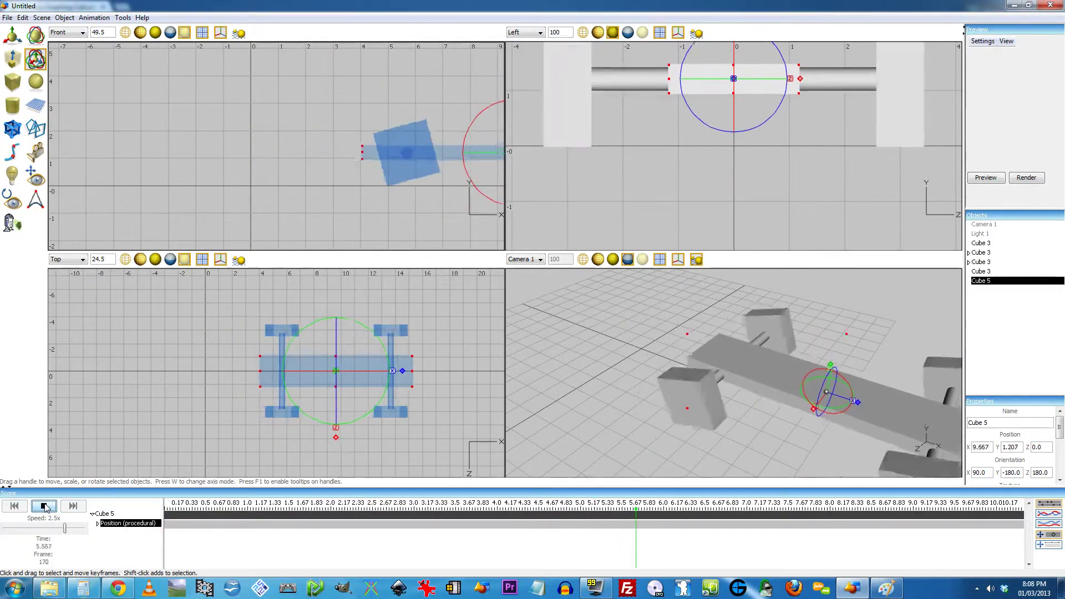
{"action": "left_click", "coordinate": [44, 507]}
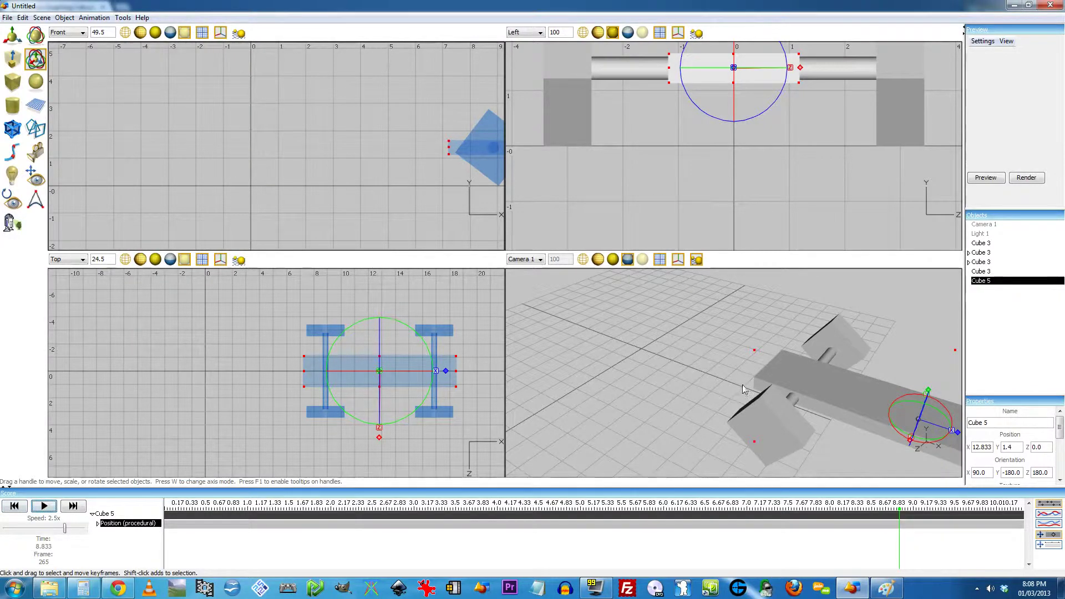
{"action": "scroll", "coordinate": [650, 408], "scroll_direction": "down", "scroll_amount": 2}
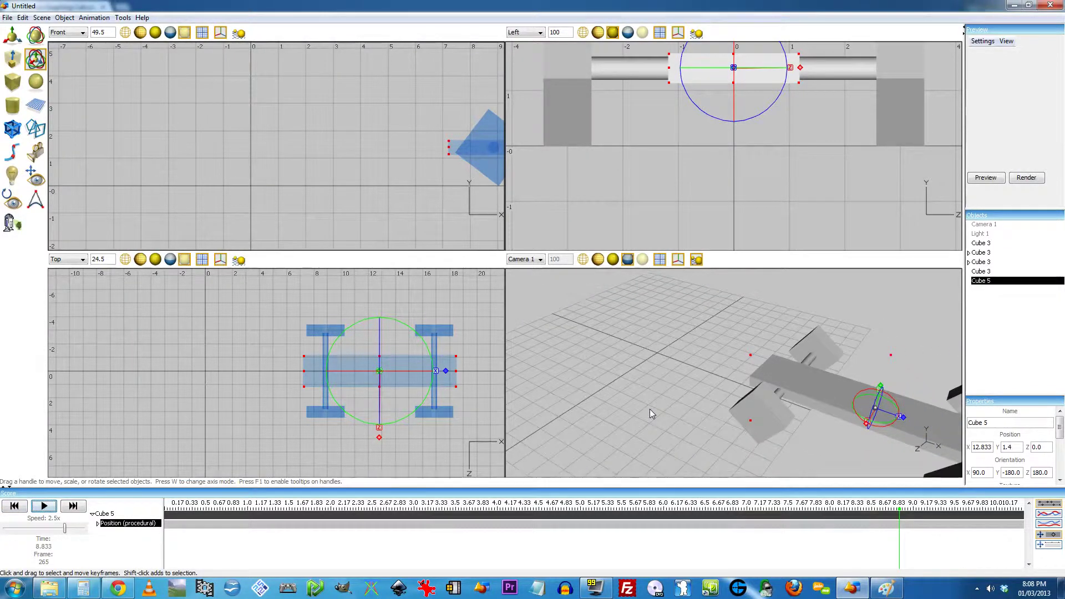
{"action": "left_click", "coordinate": [11, 507]}
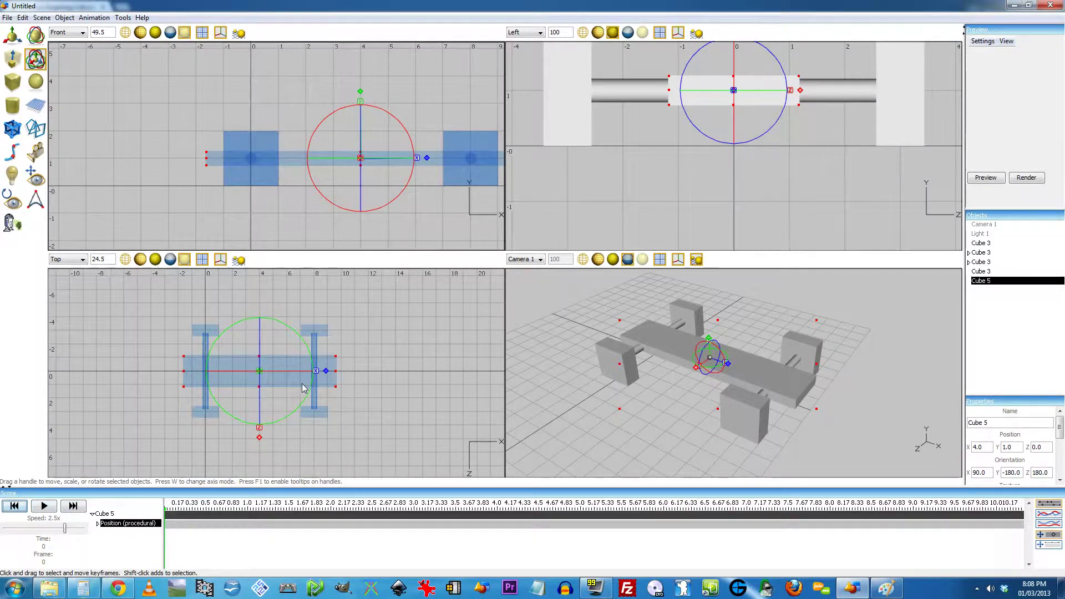
Inspect the tracks of a wheel and of the axle at X 0, and expand the axle's parent in the object hierarchy
{"action": "left_click", "coordinate": [903, 398]}
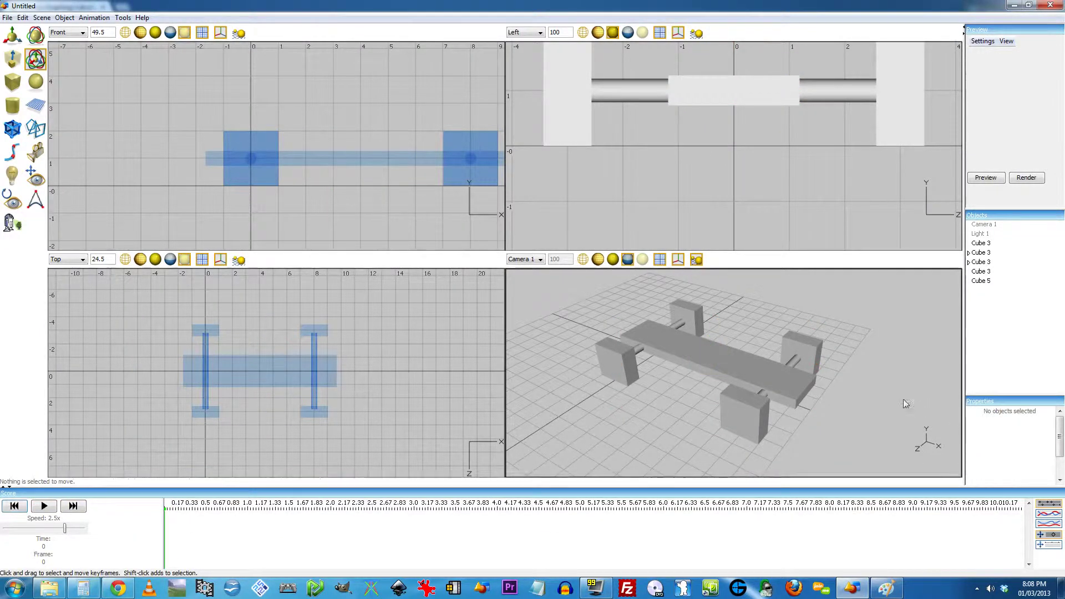
{"action": "left_click", "coordinate": [810, 354]}
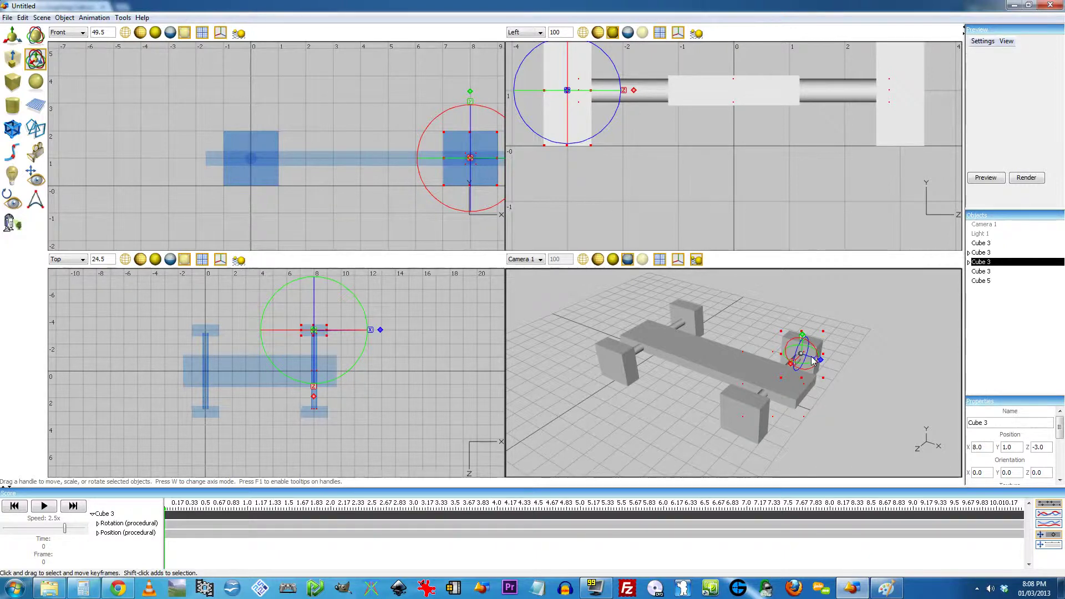
{"action": "left_click", "coordinate": [749, 316]}
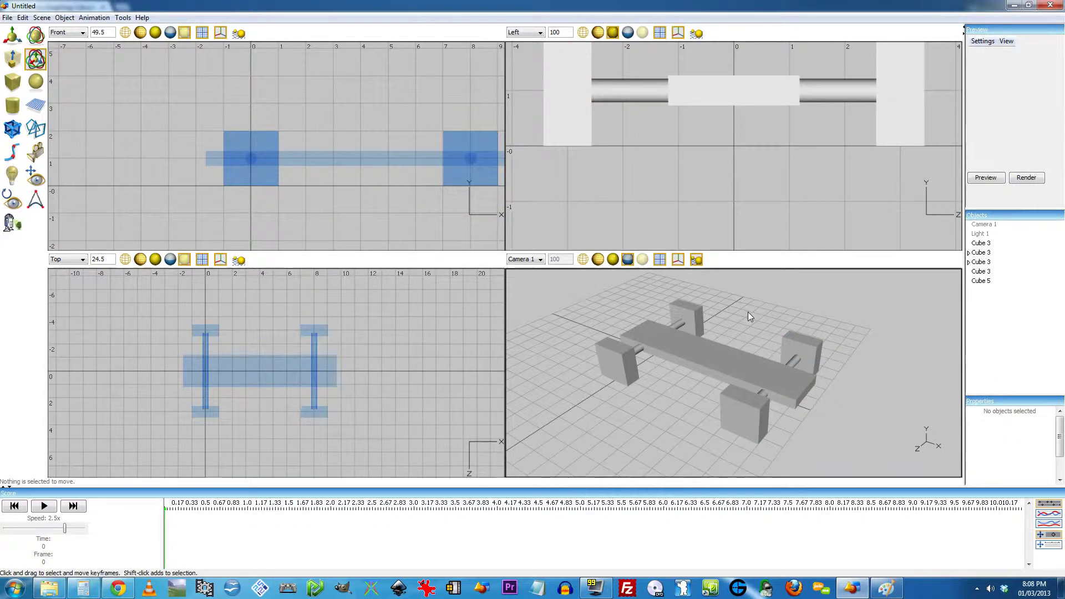
{"action": "left_click", "coordinate": [631, 350]}
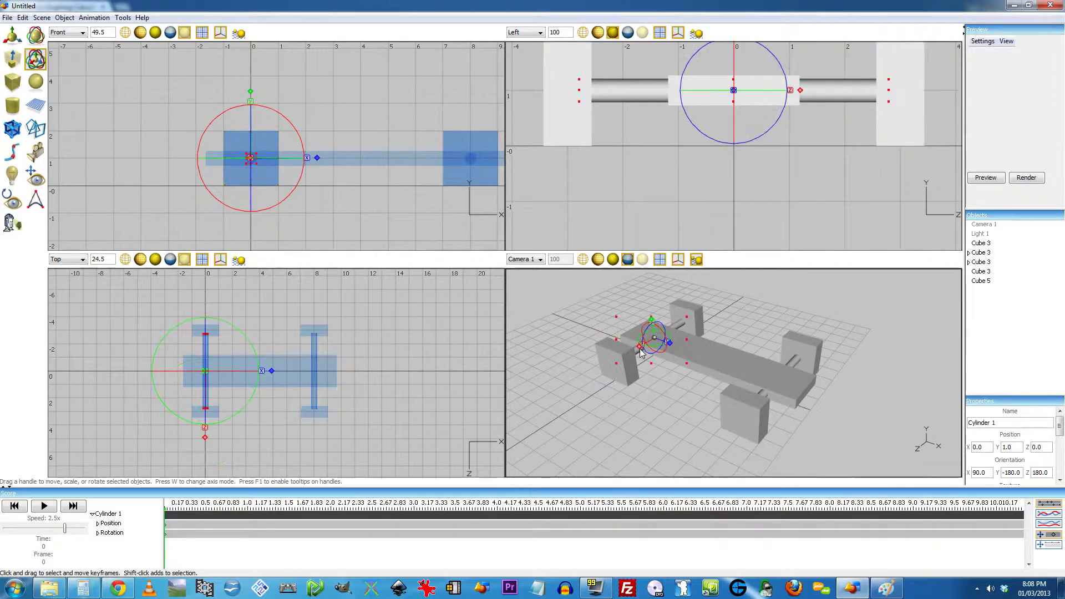
{"action": "left_click", "coordinate": [969, 254]}
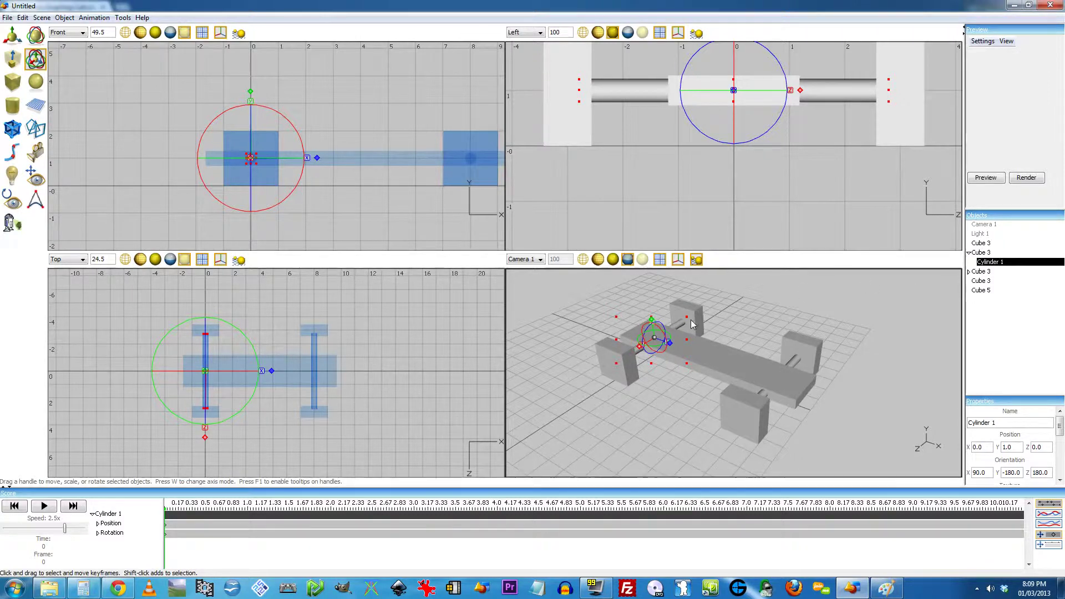
{"action": "left_click", "coordinate": [838, 301]}
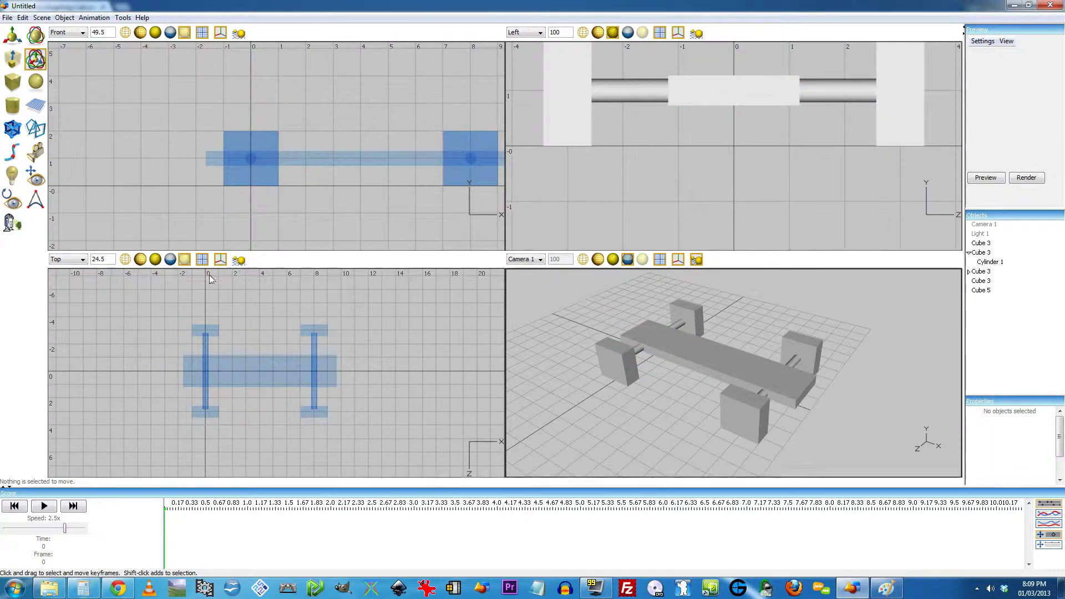
Draw a box about 1.3 units wide on top of the plank in the front view, at about X 3, Y 2
{"action": "left_click", "coordinate": [13, 82]}
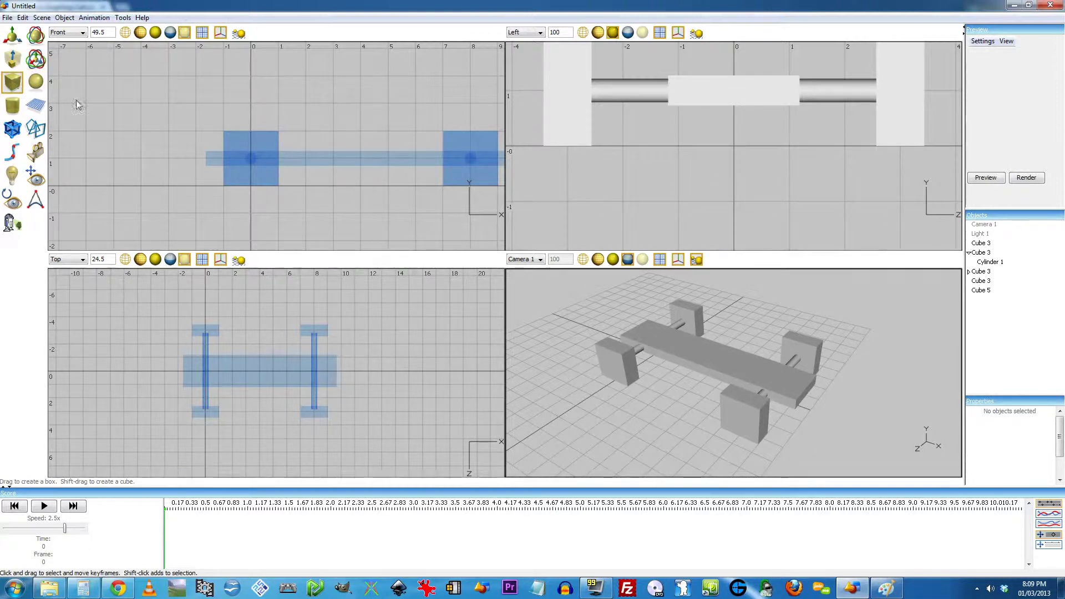
{"action": "scroll", "coordinate": [298, 157], "scroll_direction": "down", "scroll_amount": 3}
{"action": "left_click_drag", "start_coordinate": [292, 109], "coordinate": [308, 141]}
{"action": "left_click", "coordinate": [12, 36]}
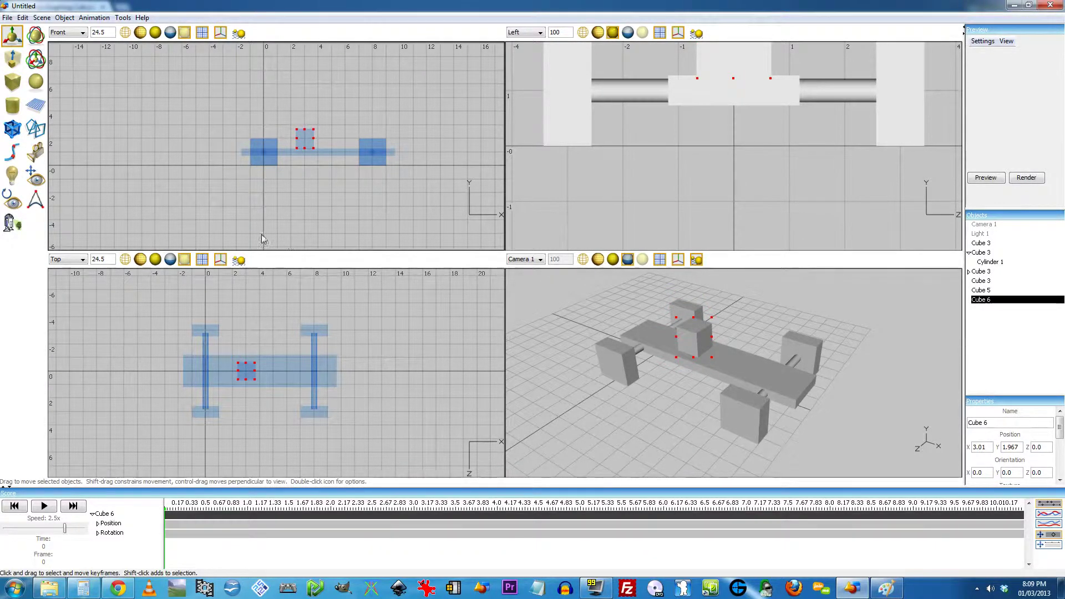
Draw a cylinder on the plank at about X 5.6 and a flat box about 3.3 units long above it at about Y 5
{"action": "left_click", "coordinate": [12, 105]}
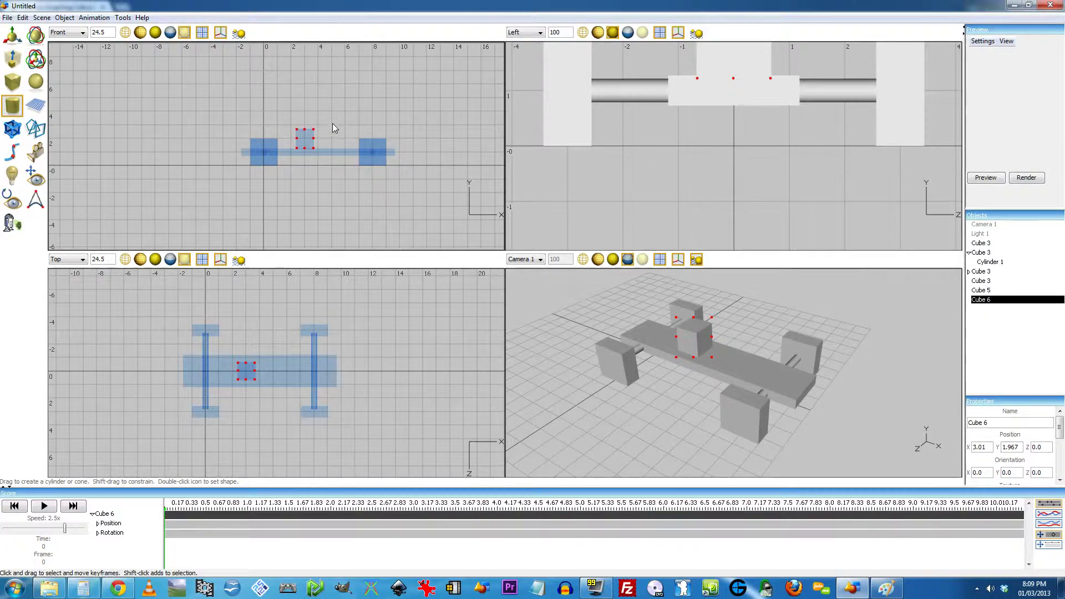
{"action": "left_click_drag", "start_coordinate": [332, 124], "coordinate": [347, 149]}
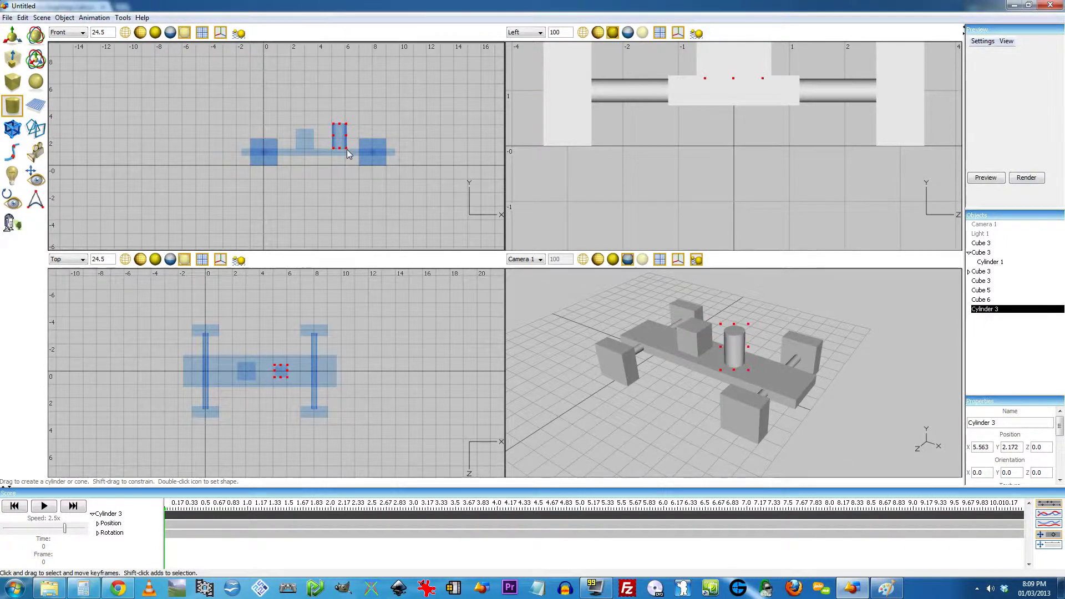
{"action": "left_click", "coordinate": [20, 86]}
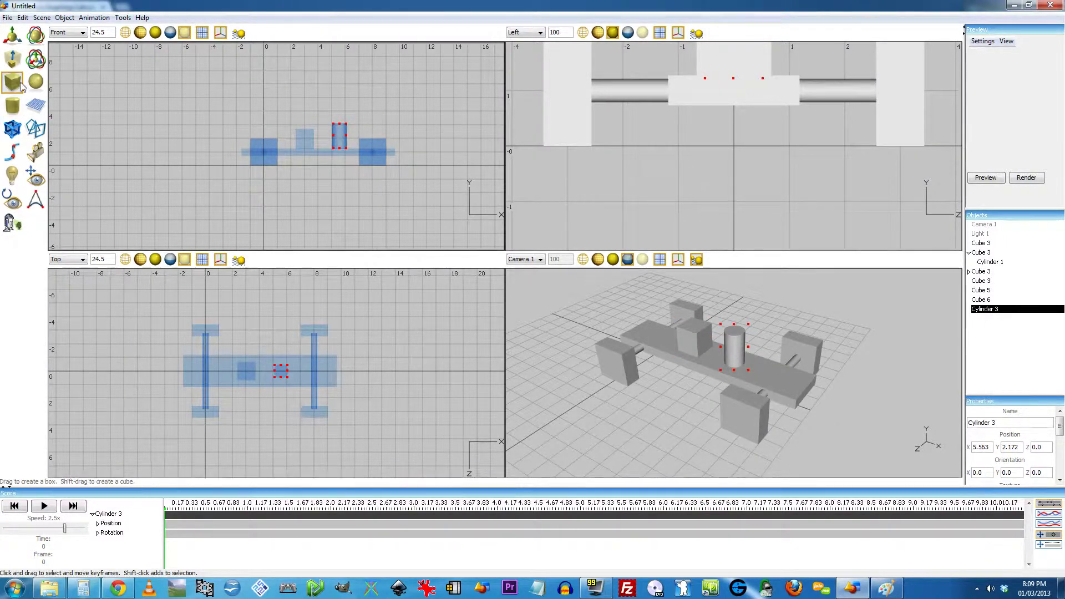
{"action": "left_click_drag", "start_coordinate": [284, 92], "coordinate": [329, 103]}
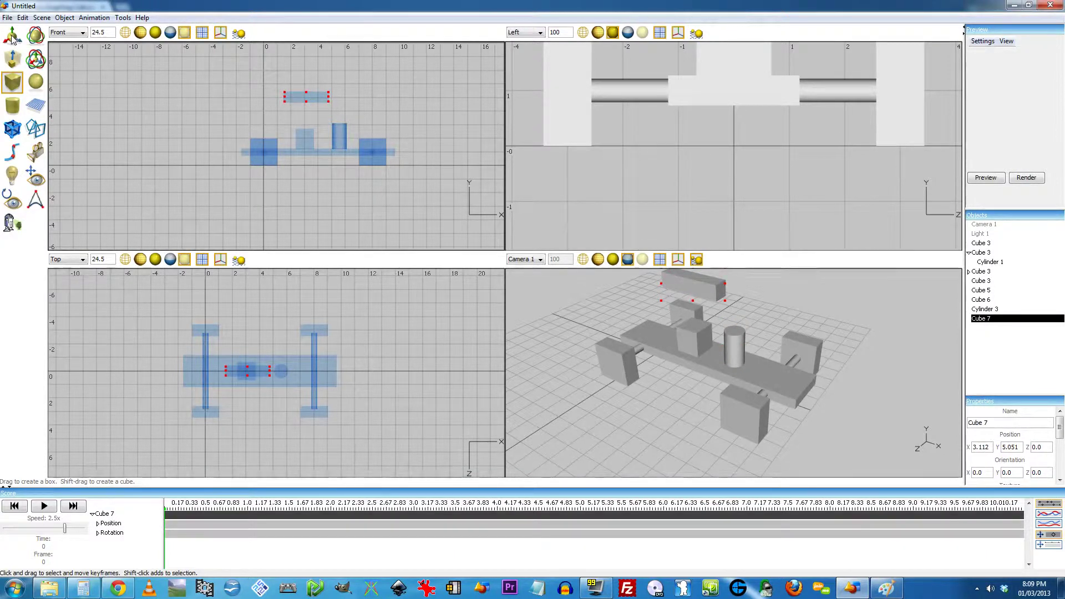
Move the flat box to about X 4.06, Y 3.36 and tilt it about -8.2 degrees around Z, so it rests across the box and cylinder
{"action": "left_click", "coordinate": [35, 59]}
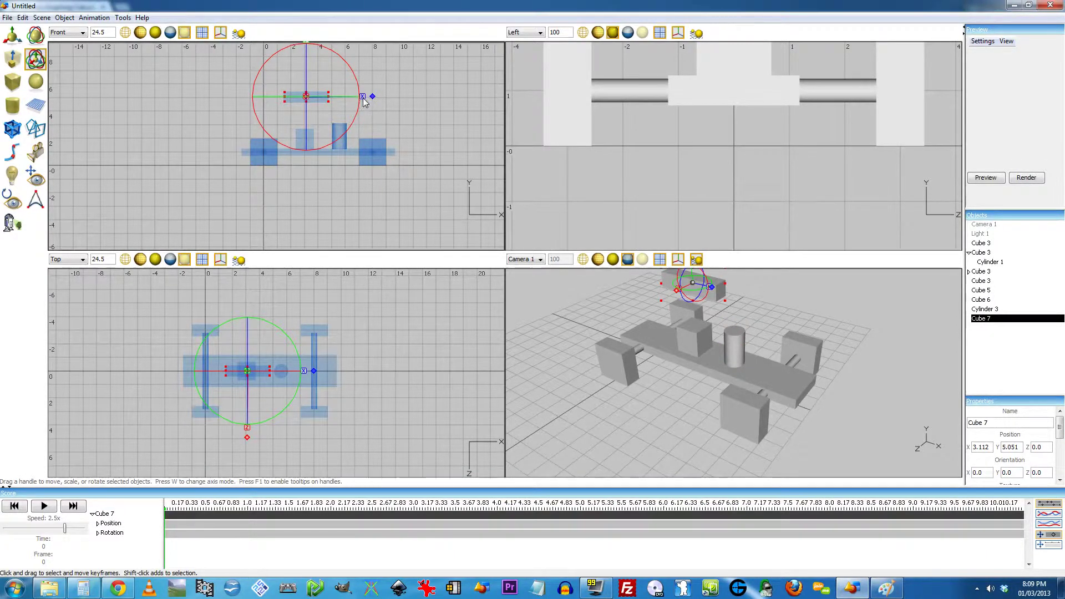
{"action": "left_click_drag", "start_coordinate": [366, 101], "coordinate": [375, 101]}
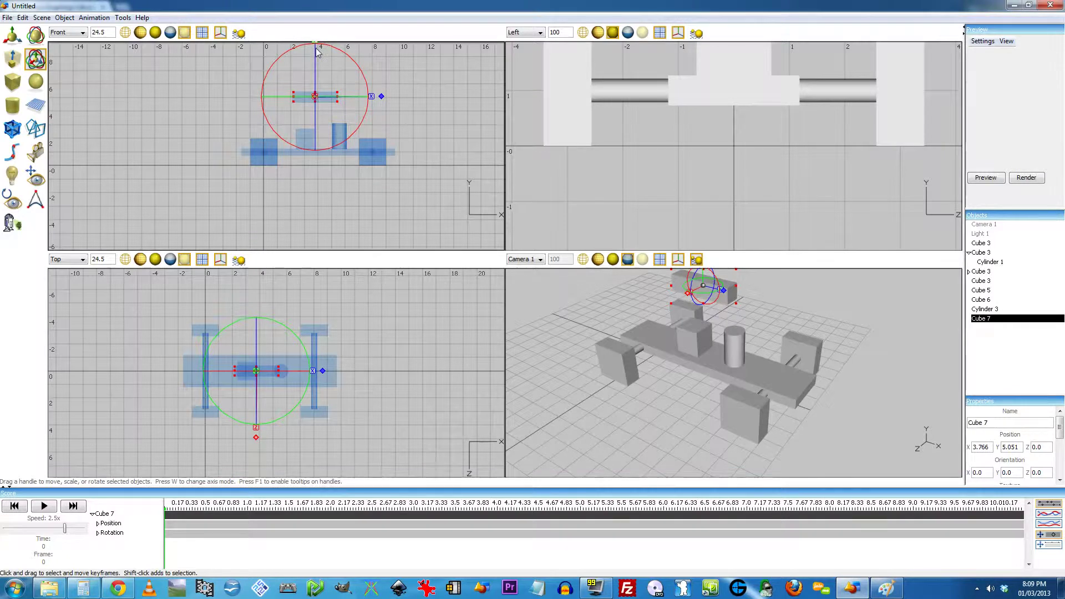
{"action": "left_click_drag", "start_coordinate": [318, 47], "coordinate": [346, 106]}
{"action": "scroll", "coordinate": [318, 132], "scroll_direction": "up", "scroll_amount": 3}
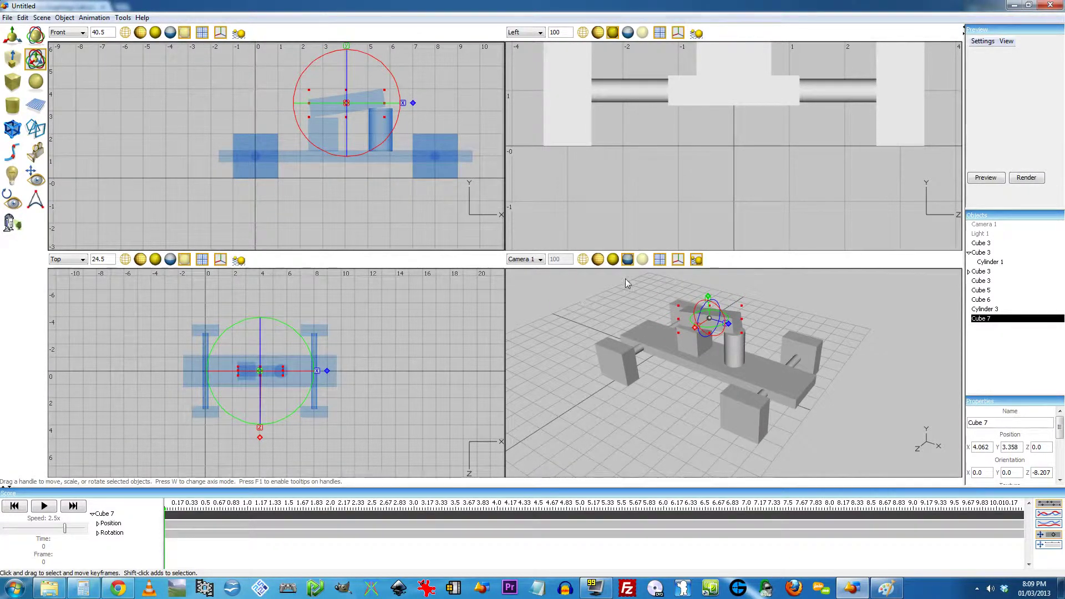
Rename Cube 5 as plank and make Cube 6, Cylinder 3 and Cube 7 its children in the object list
{"action": "left_click", "coordinate": [982, 300]}
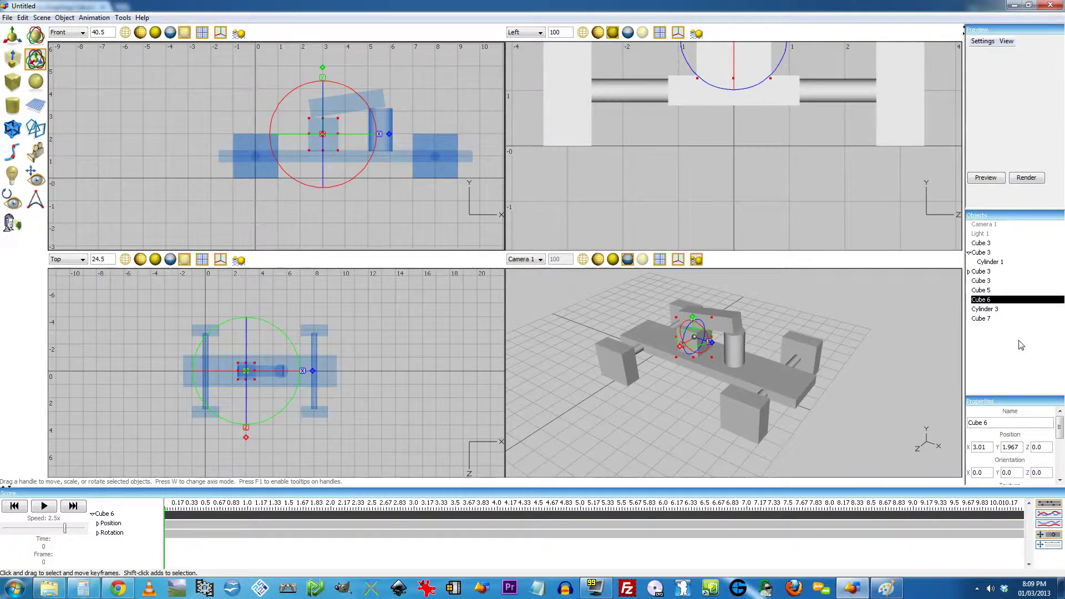
{"action": "left_click", "coordinate": [983, 319], "text": "shift"}
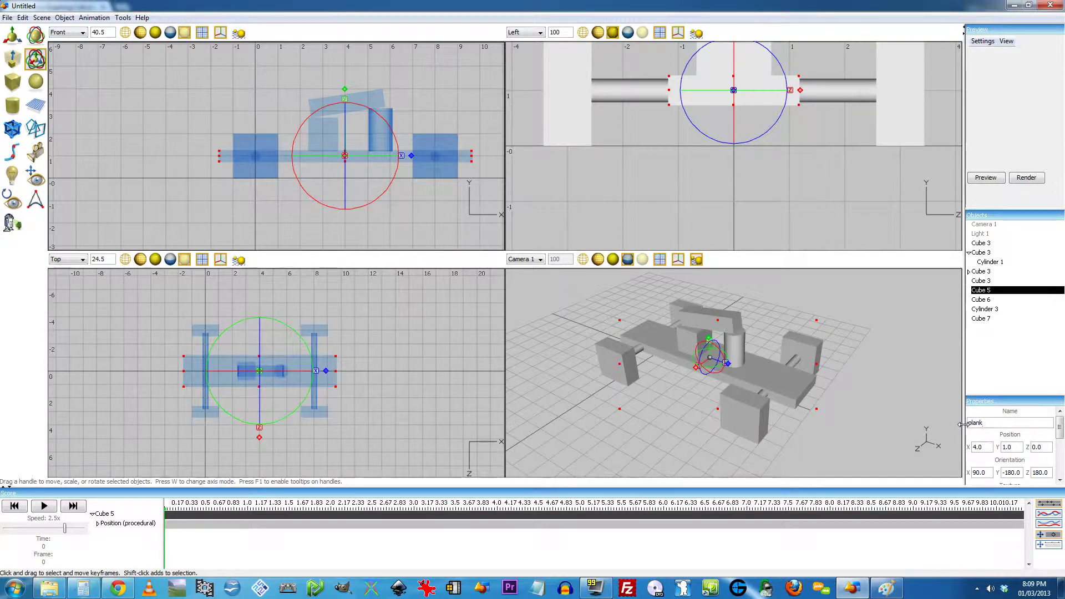
{"action": "left_click", "coordinate": [991, 319]}
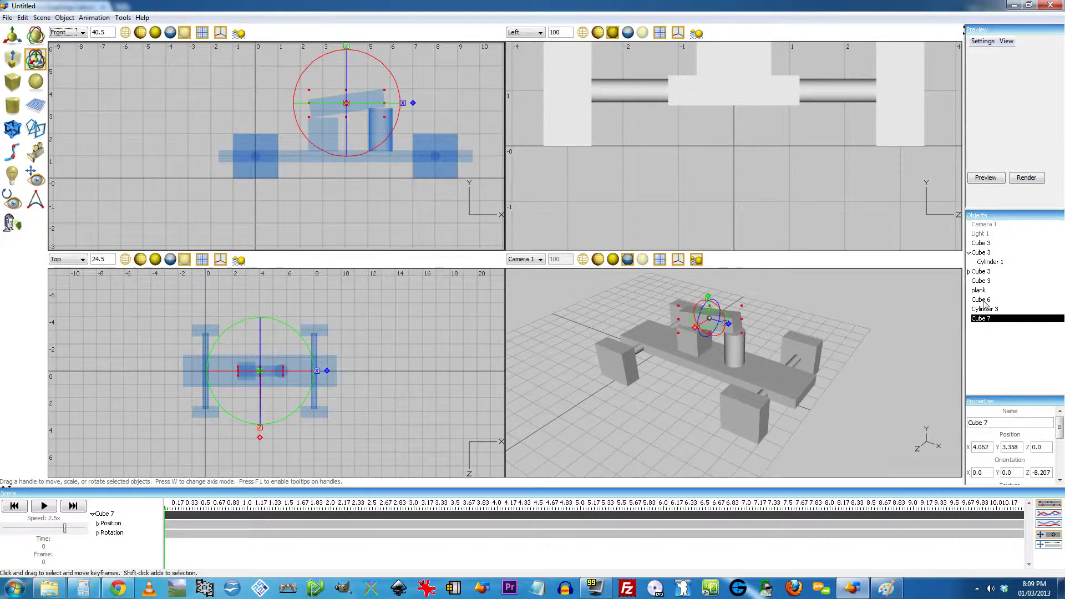
{"action": "left_click", "coordinate": [985, 304], "text": "shift"}
{"action": "left_click_drag", "start_coordinate": [983, 304], "coordinate": [1001, 294]}
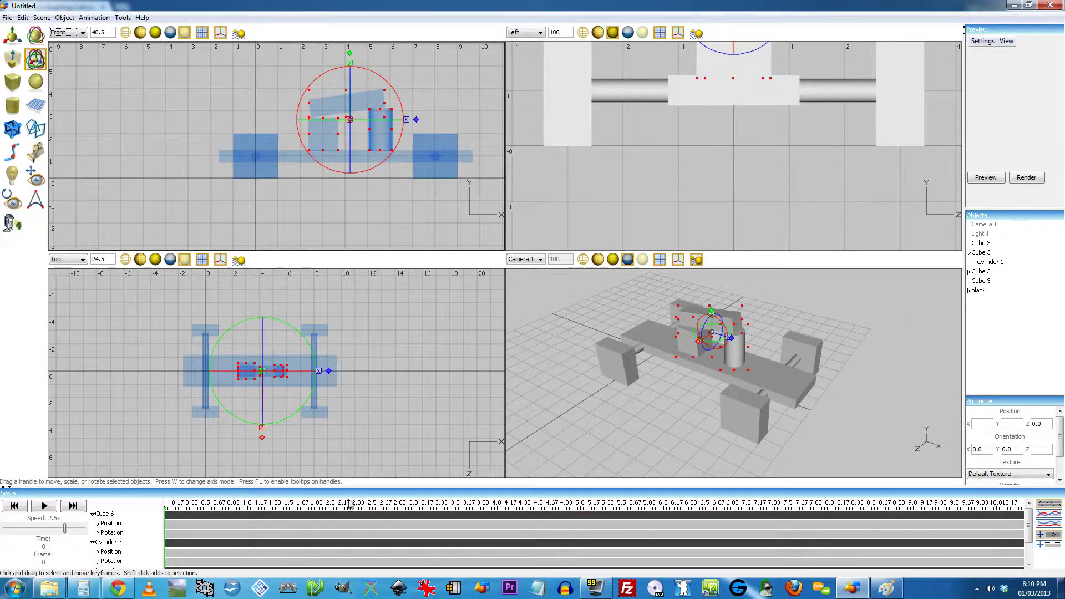
Keyframe the modified tracks of the three selected child parts at time 0, and clear the selection
{"action": "left_click_drag", "start_coordinate": [350, 503], "coordinate": [186, 519]}
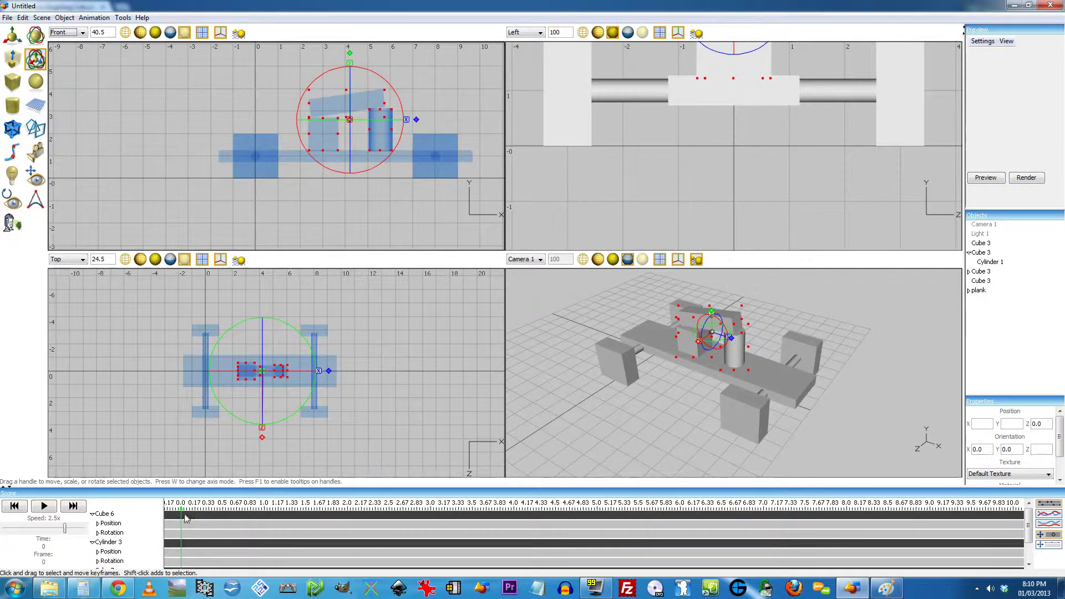
{"action": "left_click", "coordinate": [93, 17]}
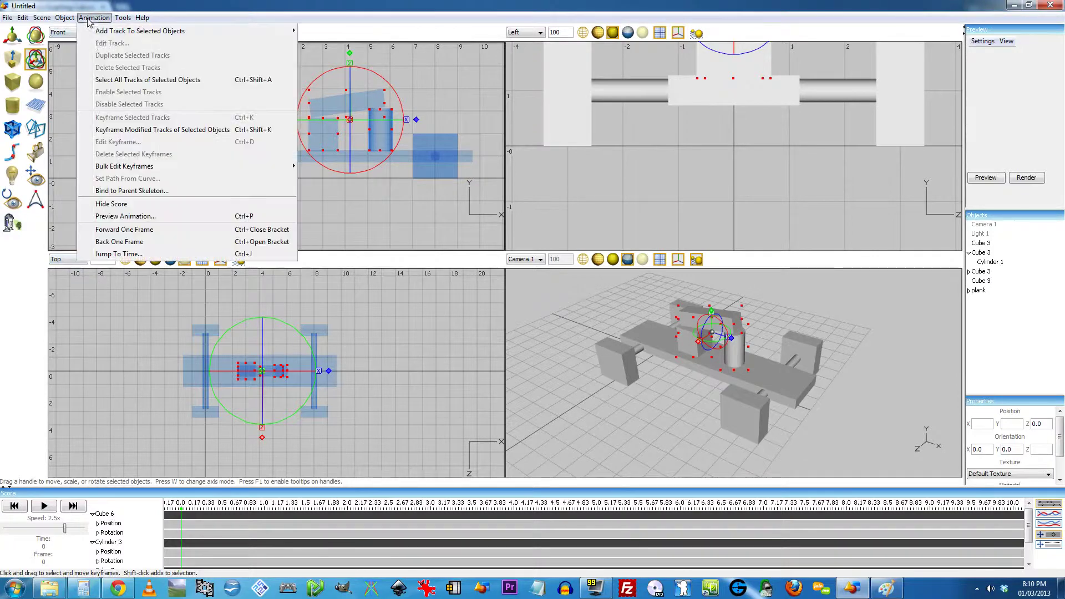
{"action": "left_click", "coordinate": [122, 131]}
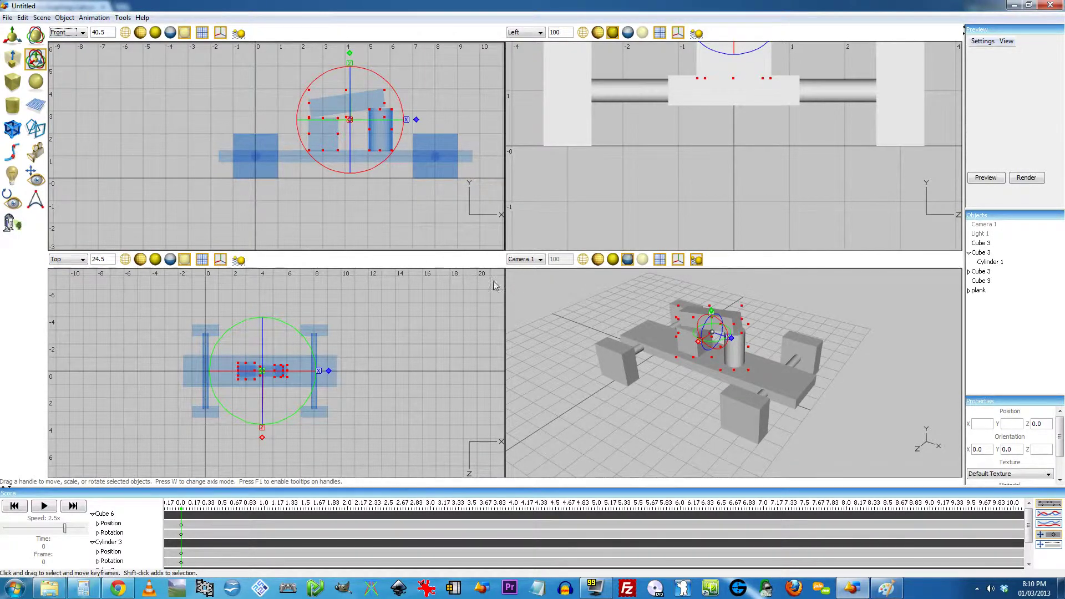
{"action": "left_click", "coordinate": [560, 304]}
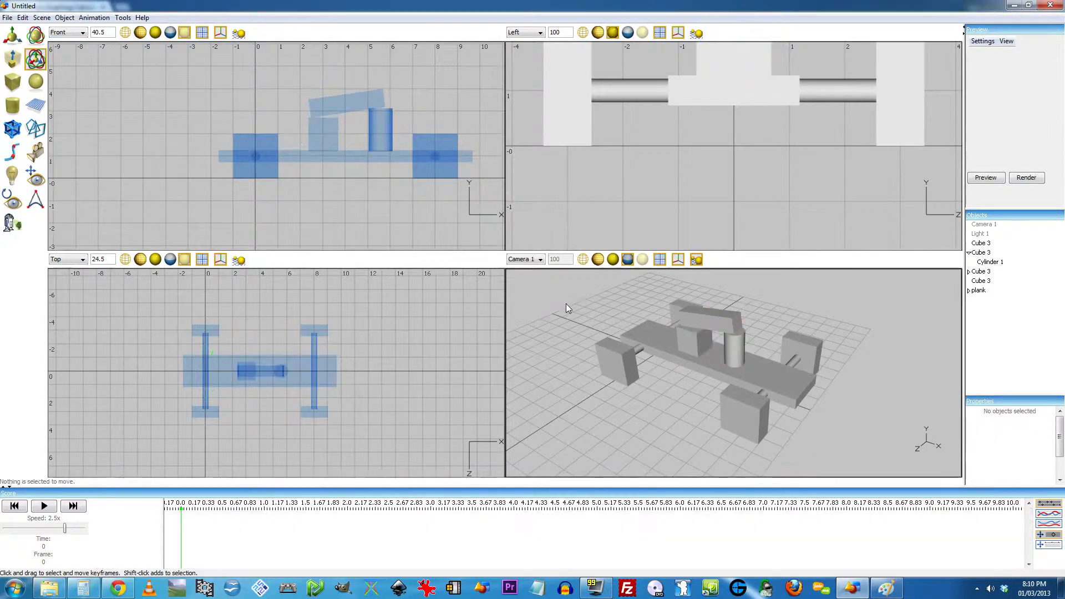
Show only the Camera 1 view, look at the vehicle from its other side, and play the animation from the start at 5x speed
{"action": "left_click", "coordinate": [41, 17]}
{"action": "left_click", "coordinate": [58, 69]}
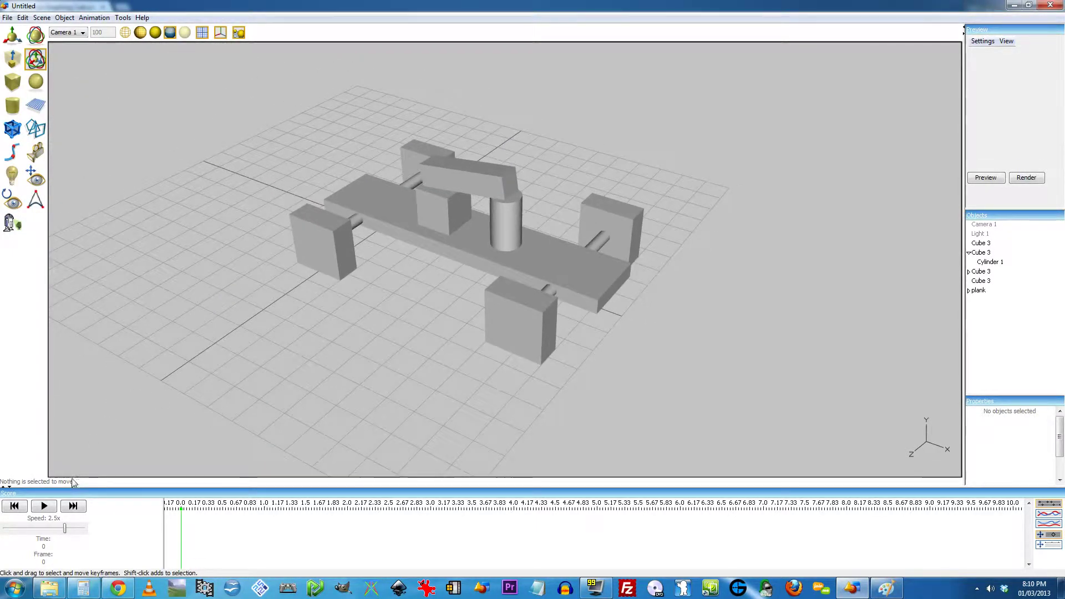
{"action": "scroll", "coordinate": [278, 427], "scroll_direction": "down", "scroll_amount": 2}
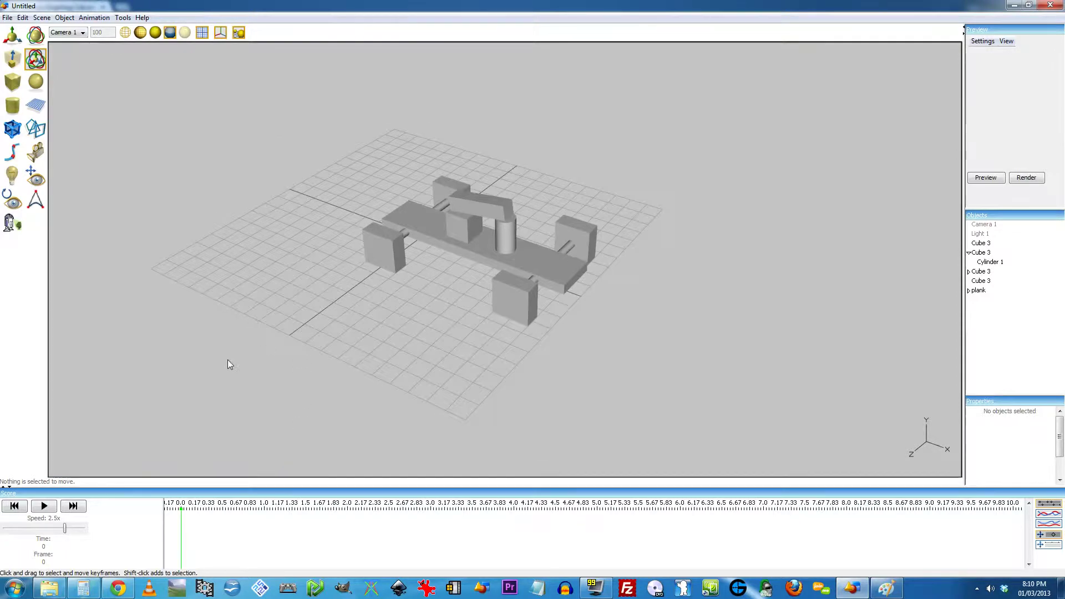
{"action": "right_click_drag", "start_coordinate": [228, 361], "coordinate": [522, 531]}
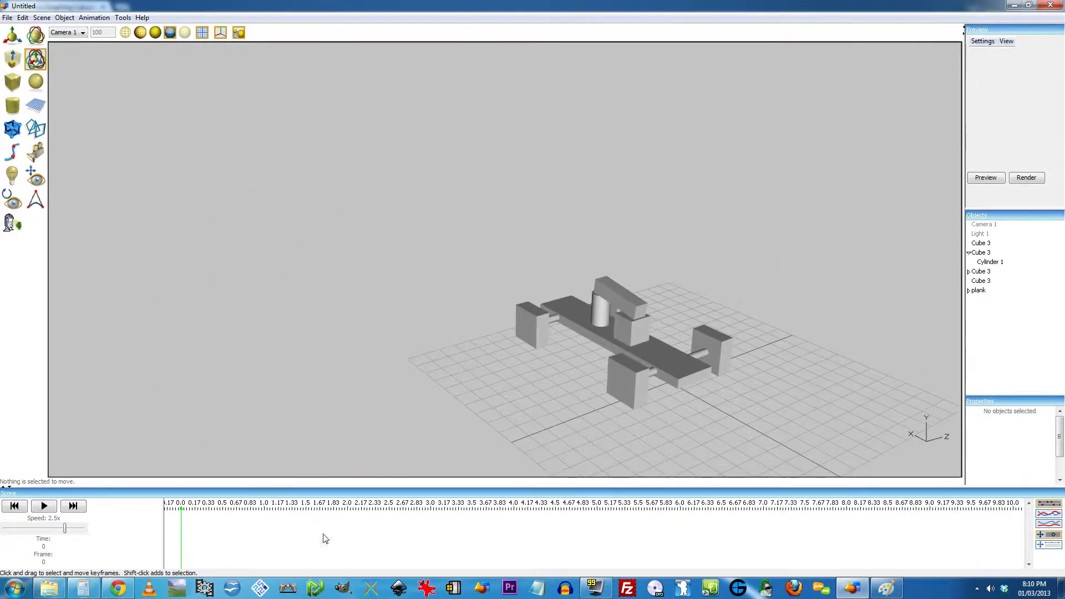
{"action": "left_click", "coordinate": [48, 510]}
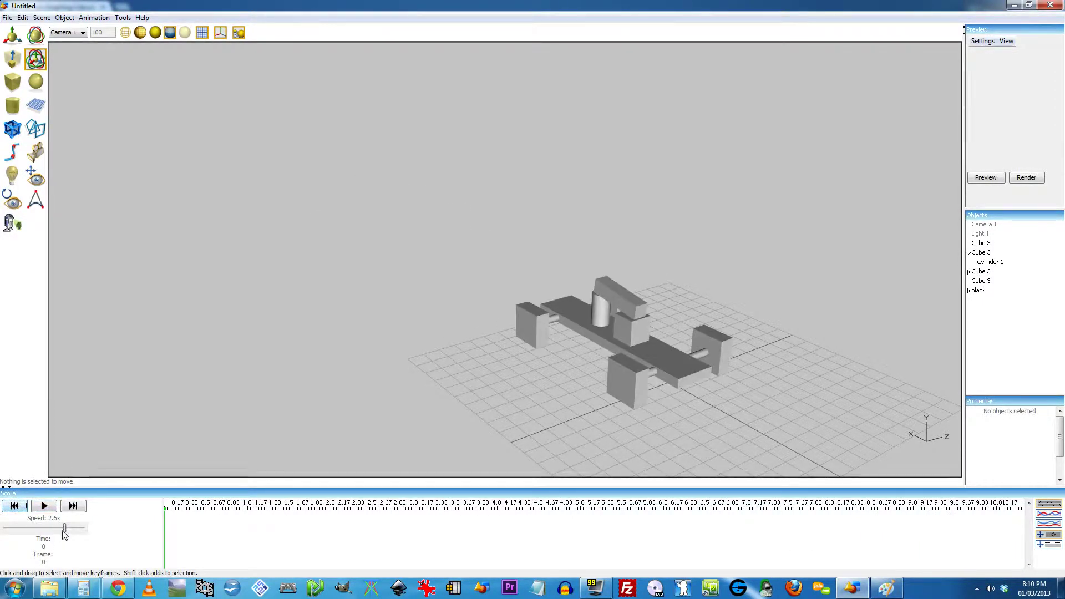
{"action": "left_click_drag", "start_coordinate": [63, 529], "coordinate": [85, 529]}
{"action": "left_click", "coordinate": [52, 509]}
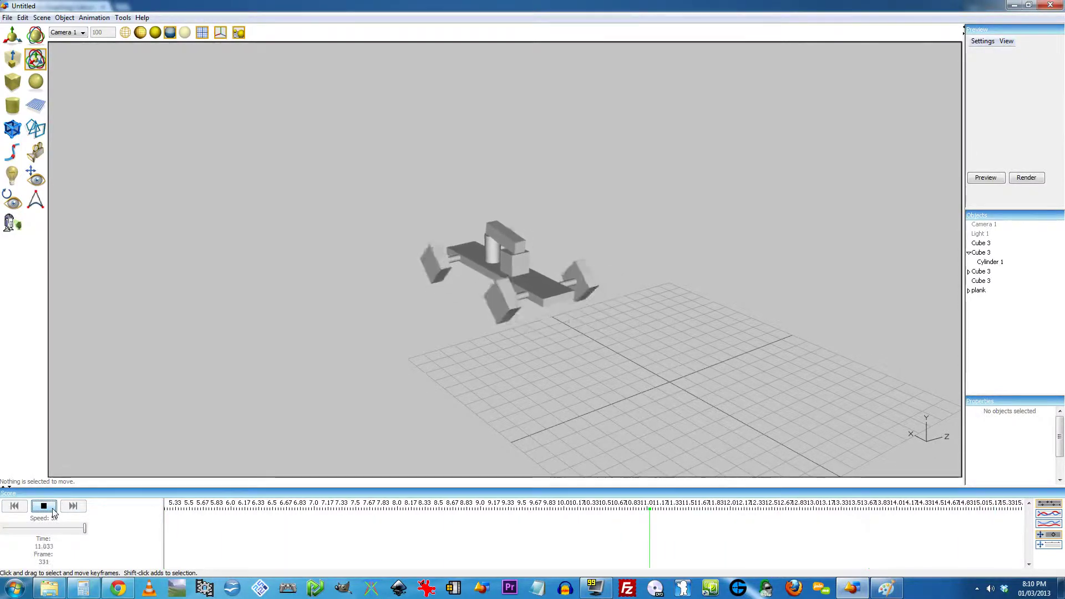
{"action": "left_click", "coordinate": [51, 508]}
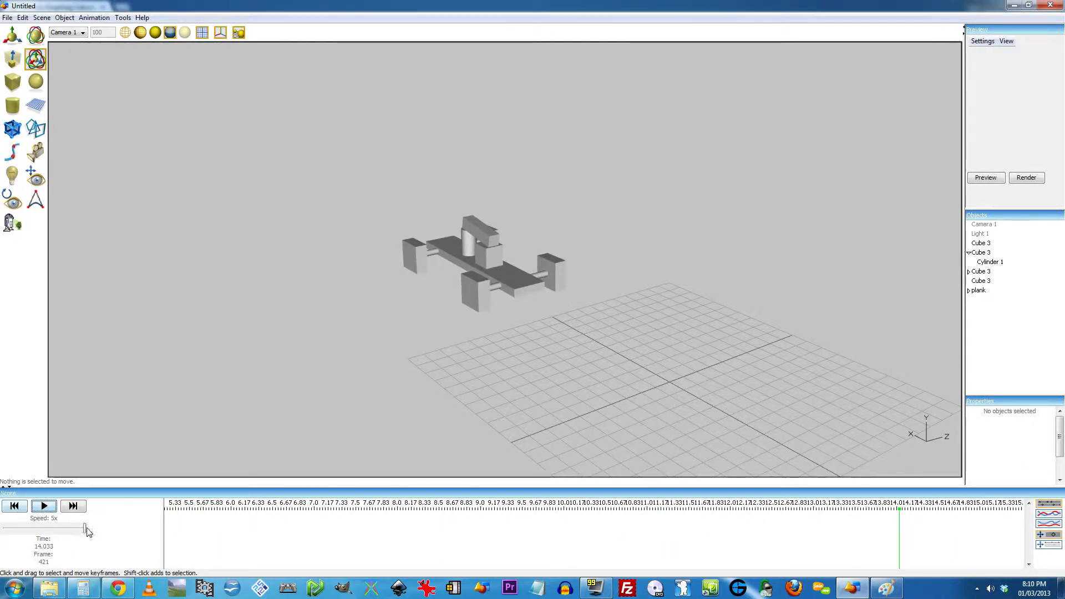
Set the playback speed to 1x and replay the animation from the start, stopping at about 9.67 seconds
{"action": "left_click", "coordinate": [68, 530]}
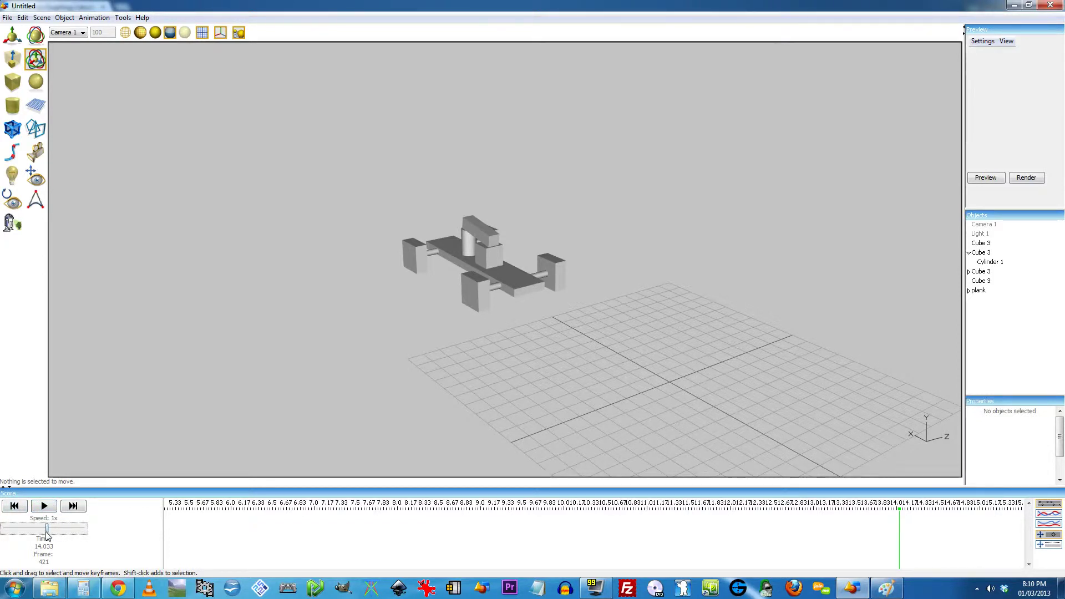
{"action": "left_click", "coordinate": [17, 506]}
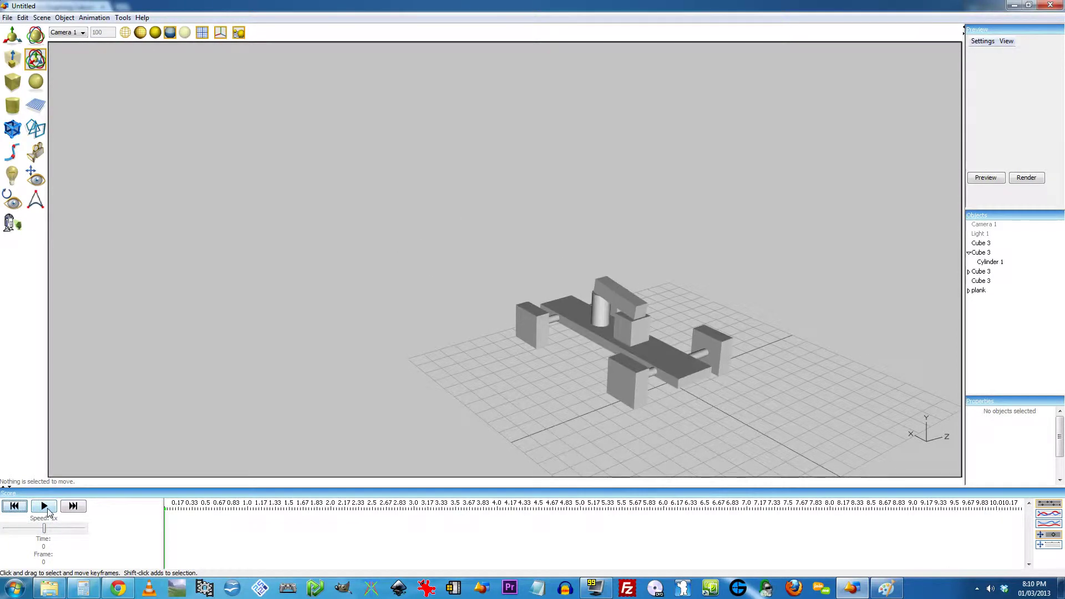
{"action": "left_click", "coordinate": [47, 511]}
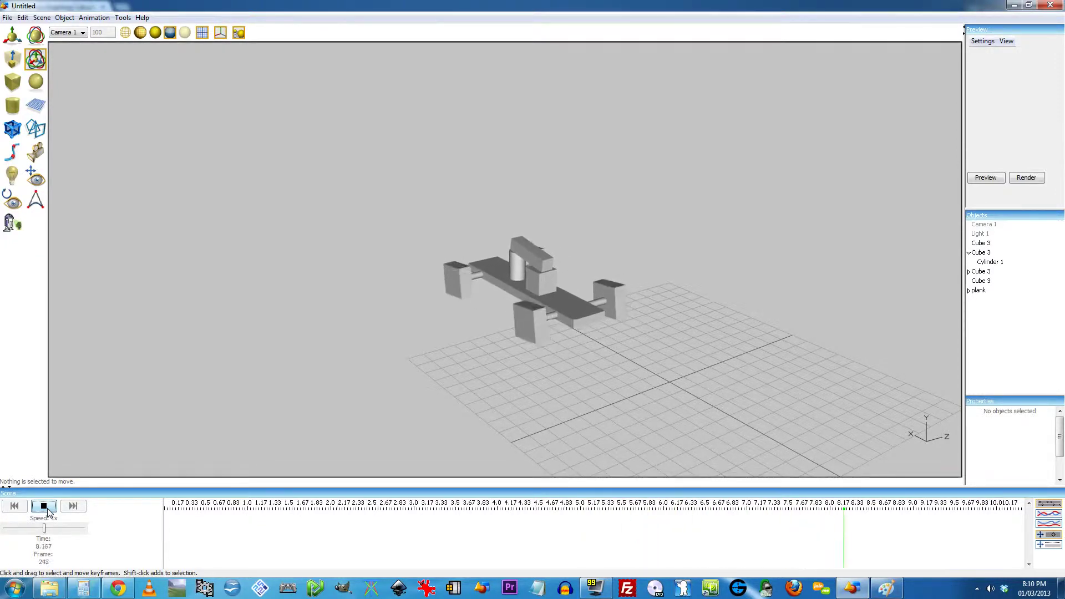
{"action": "left_click", "coordinate": [45, 507]}
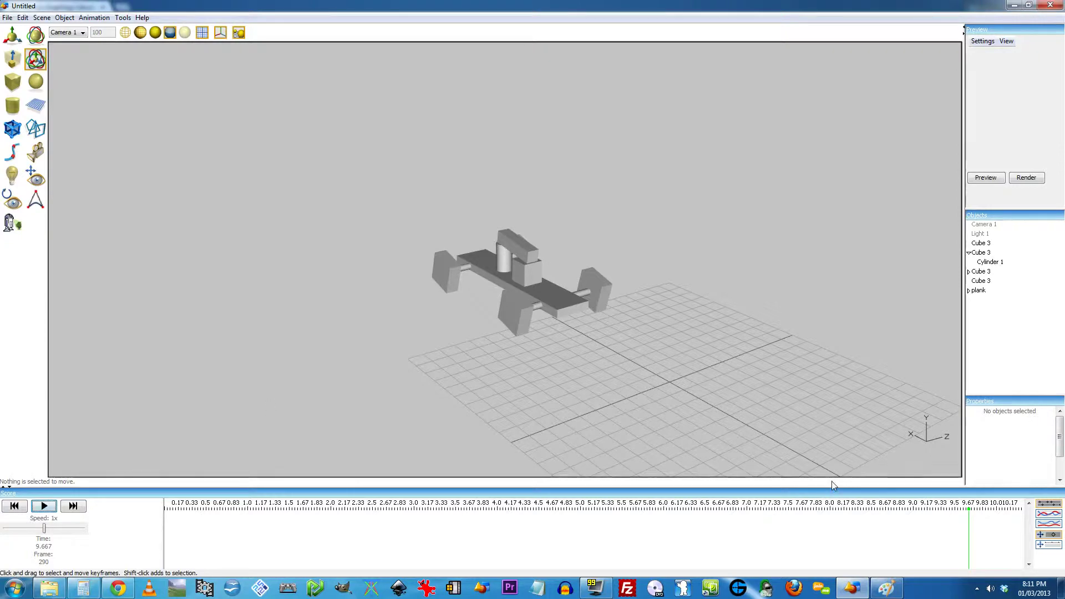
View the vehicle from the side and select the procedural position track of the trailing wheel at Z 3
{"action": "left_click_drag", "start_coordinate": [448, 446], "coordinate": [419, 364]}
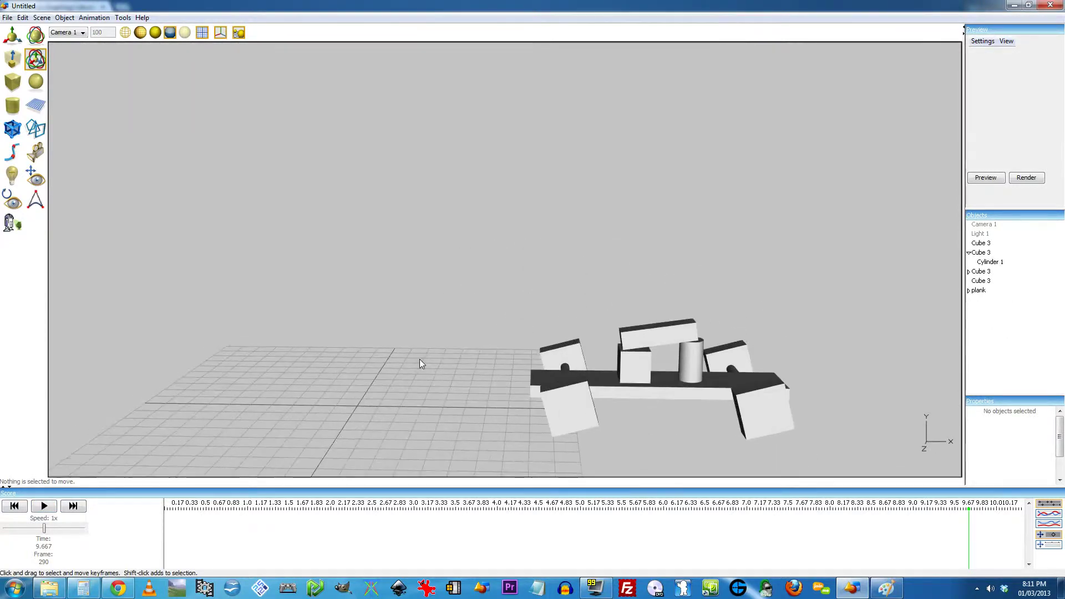
{"action": "left_click", "coordinate": [573, 431]}
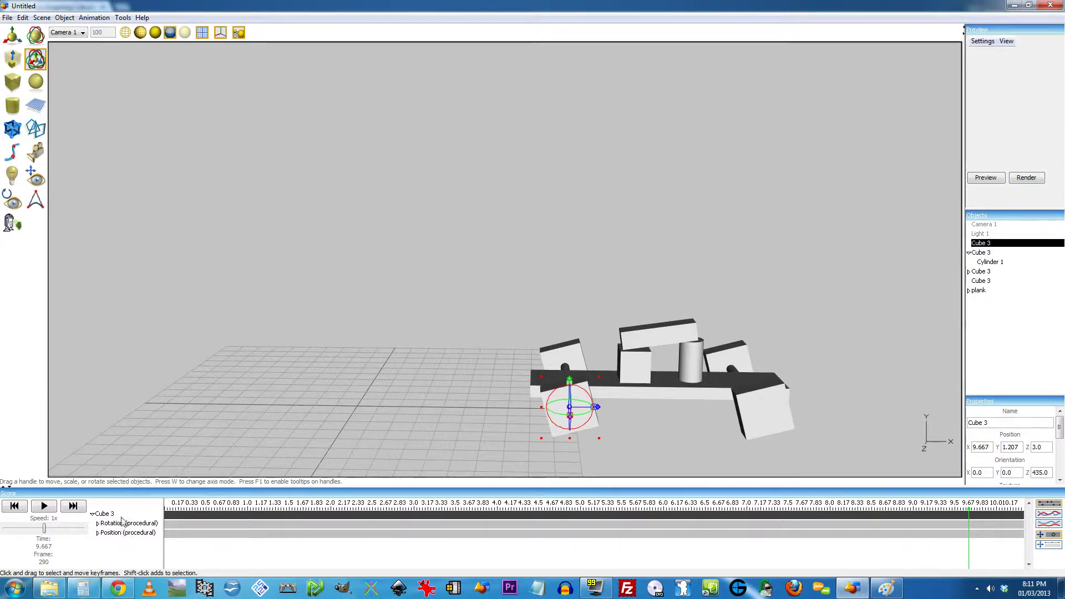
{"action": "left_click", "coordinate": [113, 534]}
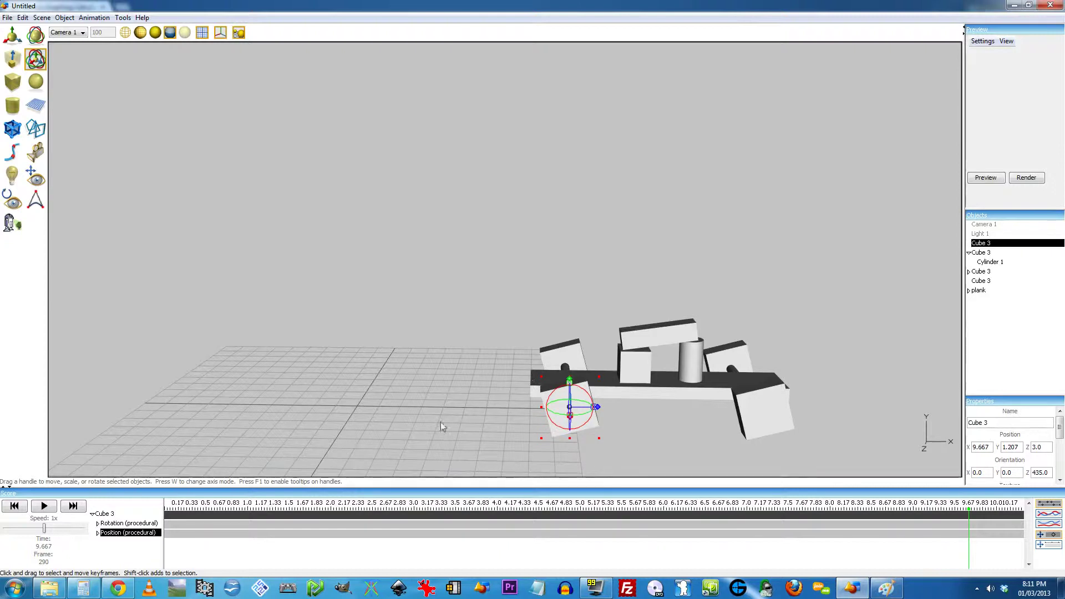
{"action": "left_click", "coordinate": [115, 547]}
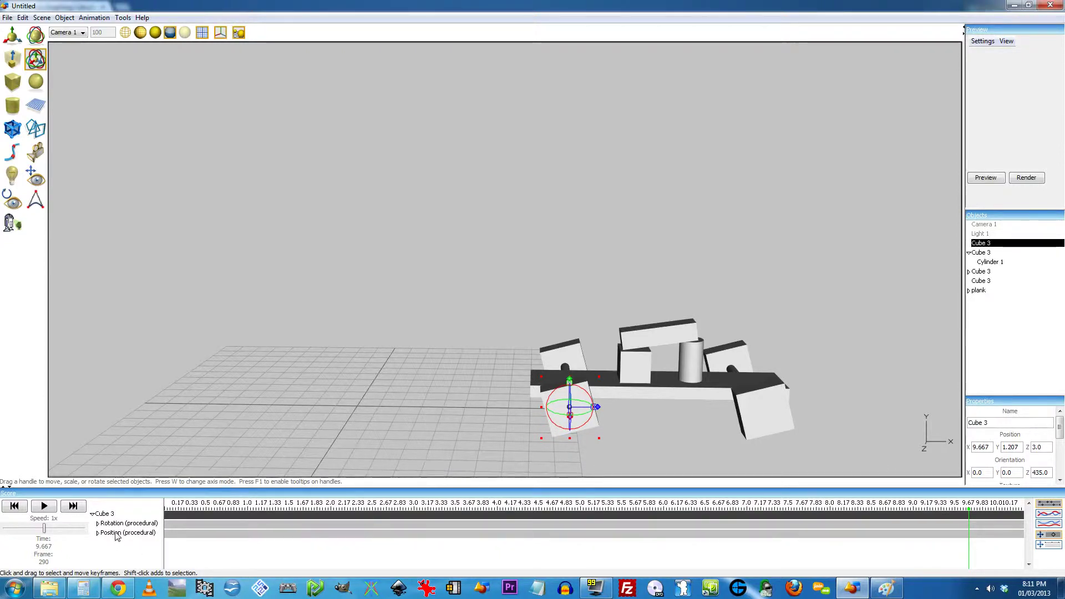
{"action": "left_click", "coordinate": [116, 533]}
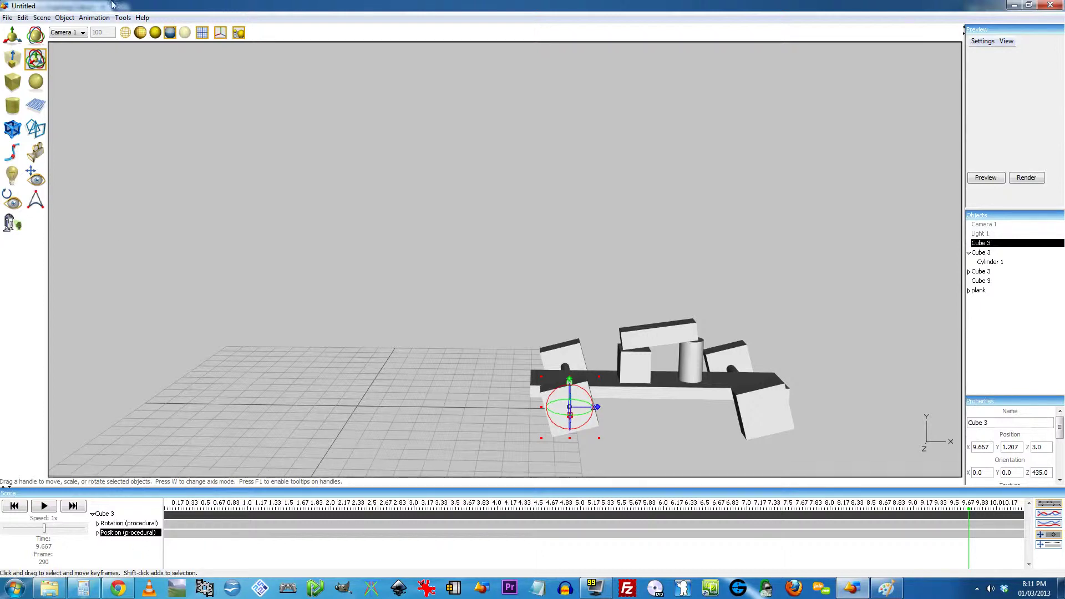
Add another procedural position track to the selected wheel, and delete that track again
{"action": "left_click", "coordinate": [94, 17]}
{"action": "mouse_move", "coordinate": [197, 32]}
{"action": "mouse_move", "coordinate": [325, 31]}
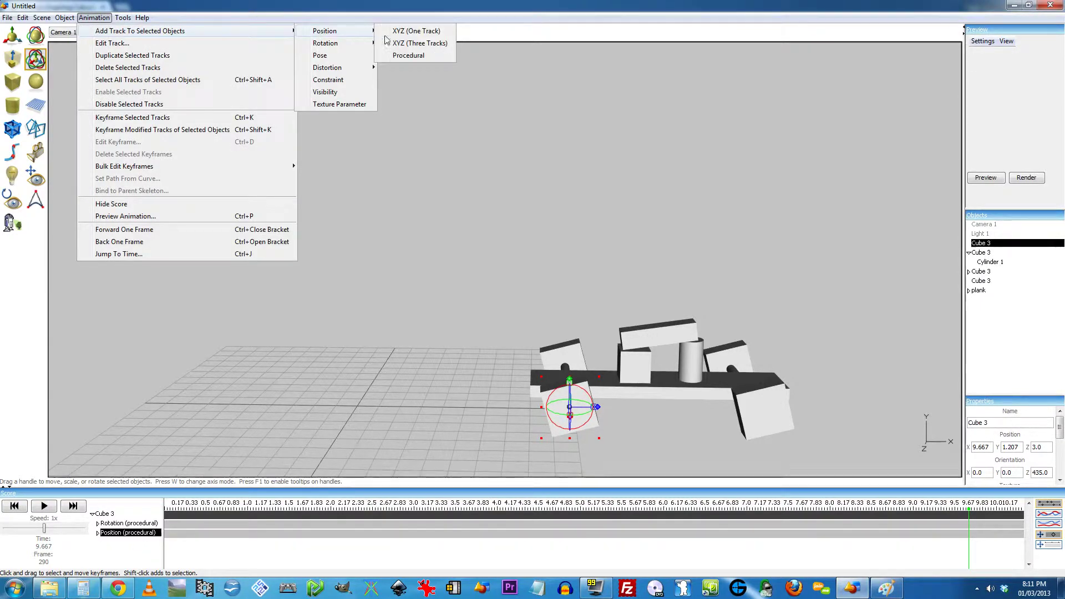
{"action": "left_click", "coordinate": [409, 56]}
{"action": "right_click", "coordinate": [121, 524]}
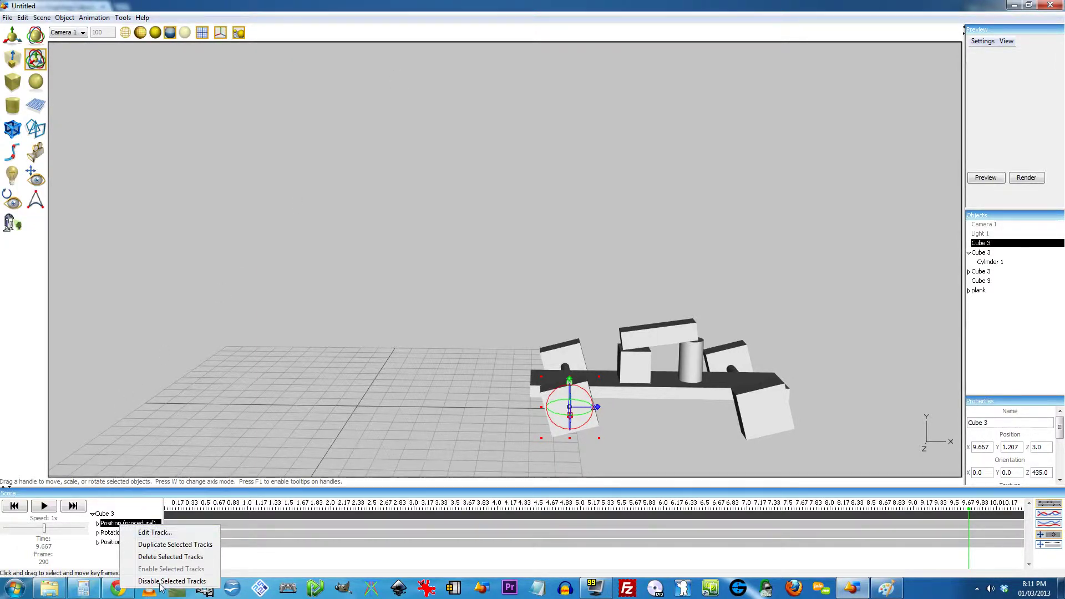
{"action": "left_click", "coordinate": [164, 557]}
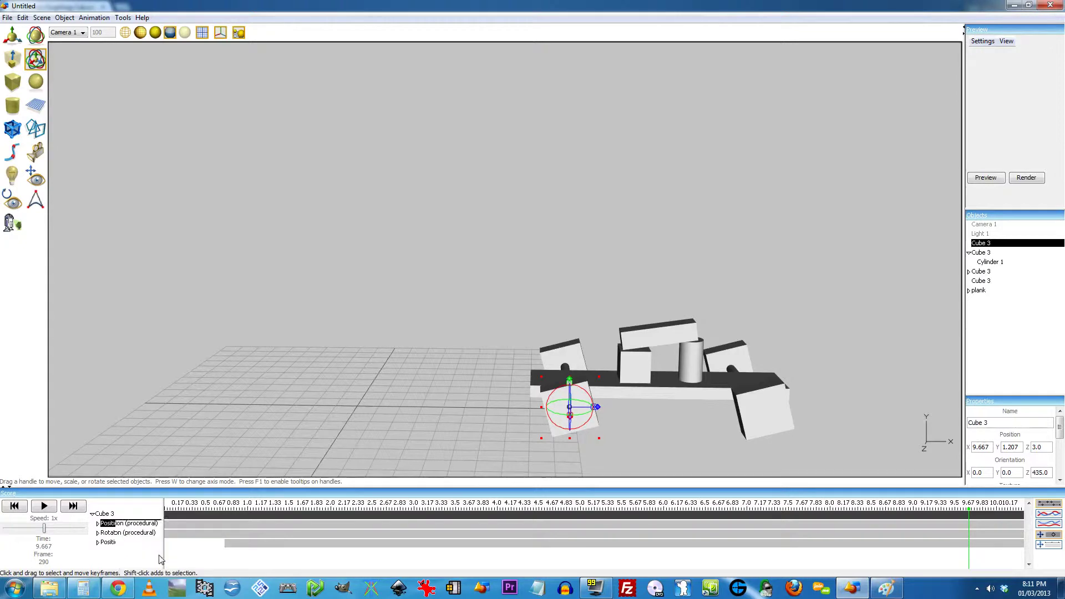
Add an XYZ (One Track) position track to the selected wheel
{"action": "left_click", "coordinate": [91, 20]}
{"action": "mouse_move", "coordinate": [250, 31]}
{"action": "mouse_move", "coordinate": [344, 37]}
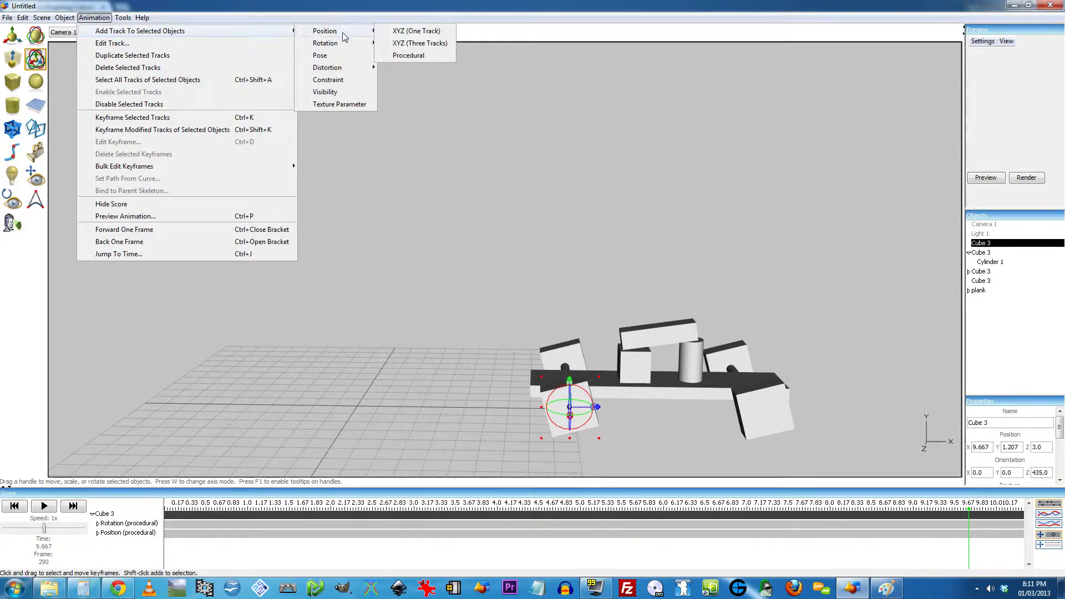
{"action": "left_click", "coordinate": [393, 32]}
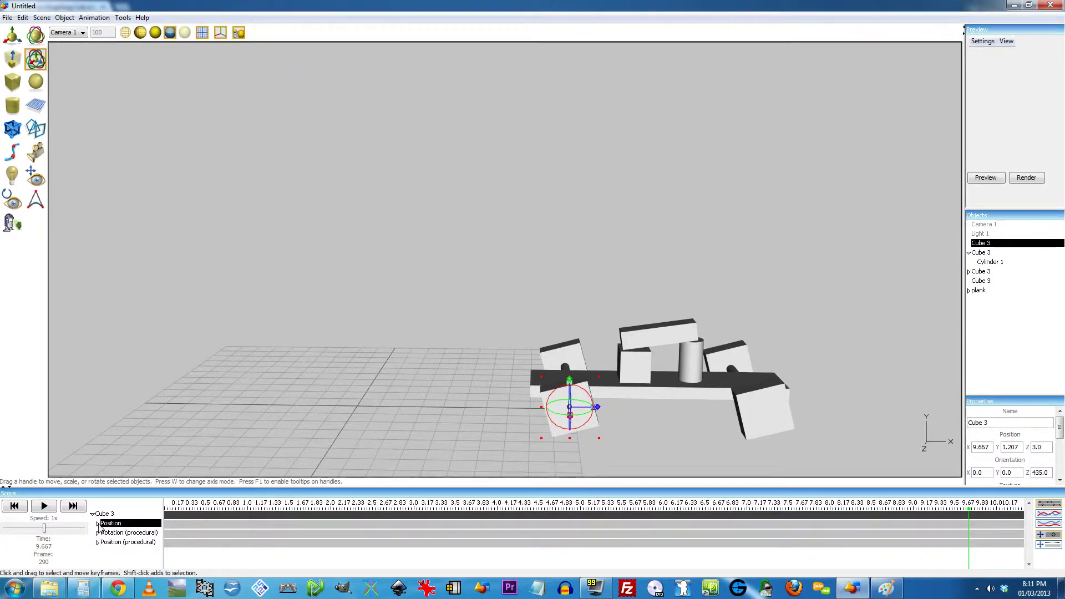
Expand the wheel's Position, Rotation (procedural) and Position (procedural) tracks, and select the procedural position track's Weight subtrack
{"action": "left_click", "coordinate": [98, 524]}
{"action": "left_click", "coordinate": [98, 552]}
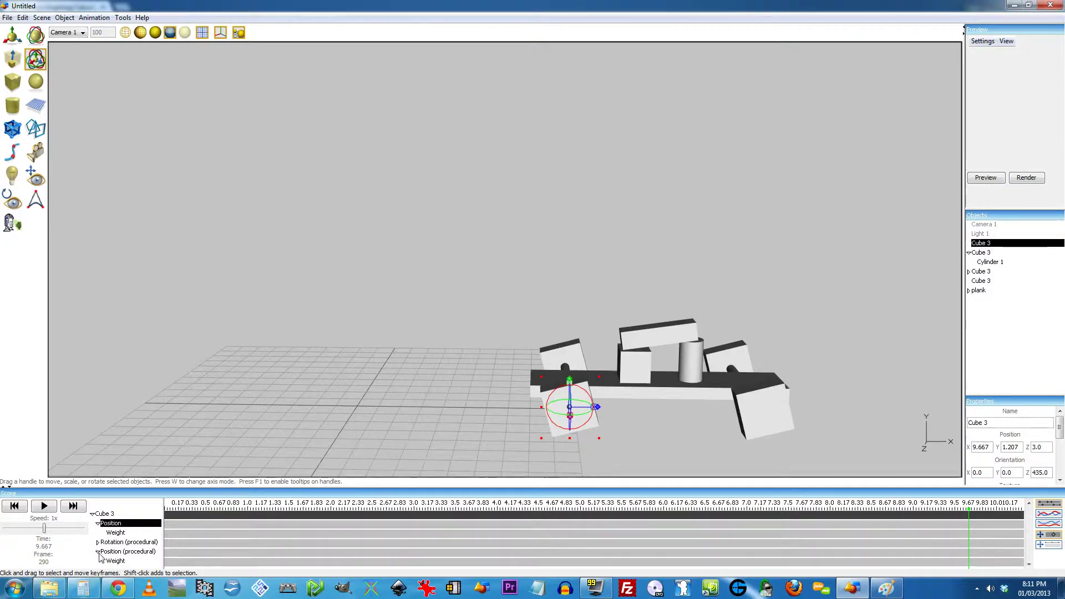
{"action": "left_click", "coordinate": [99, 542]}
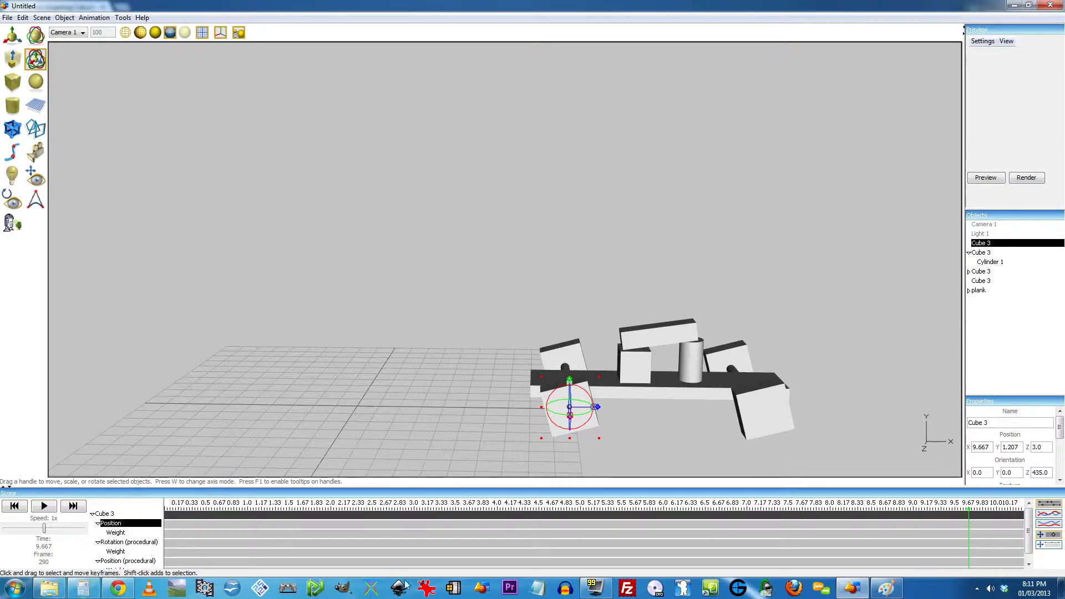
{"action": "scroll", "coordinate": [1030, 545], "scroll_direction": "down", "scroll_amount": 1}
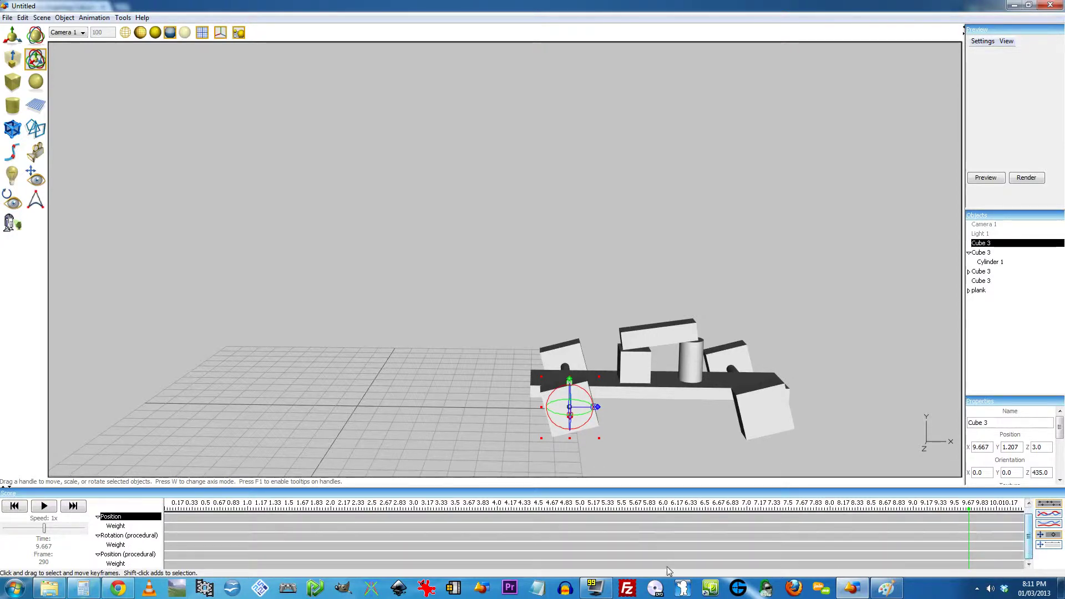
{"action": "left_click", "coordinate": [117, 563]}
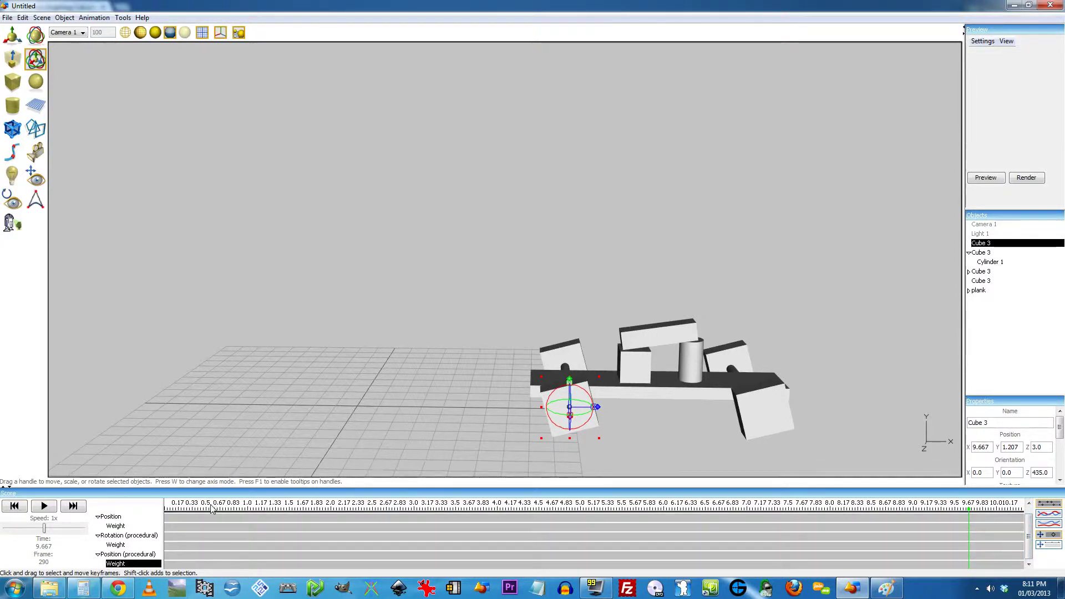
Return the animation to time 0 and view the options of the procedural position's Weight track, closing them without changes
{"action": "left_click_drag", "start_coordinate": [212, 510], "coordinate": [161, 514]}
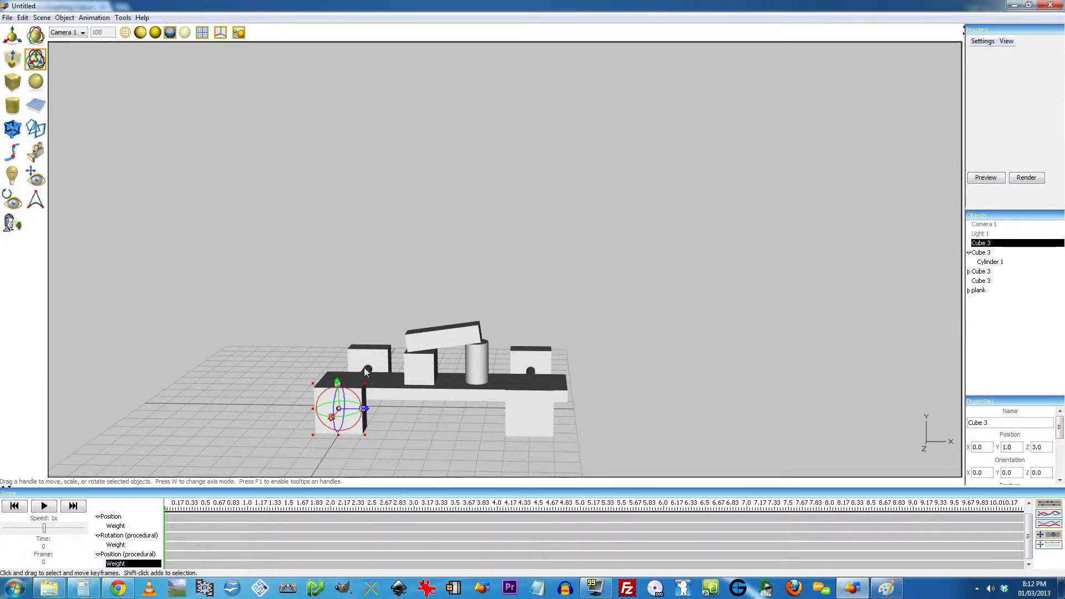
{"action": "double_click", "coordinate": [133, 564]}
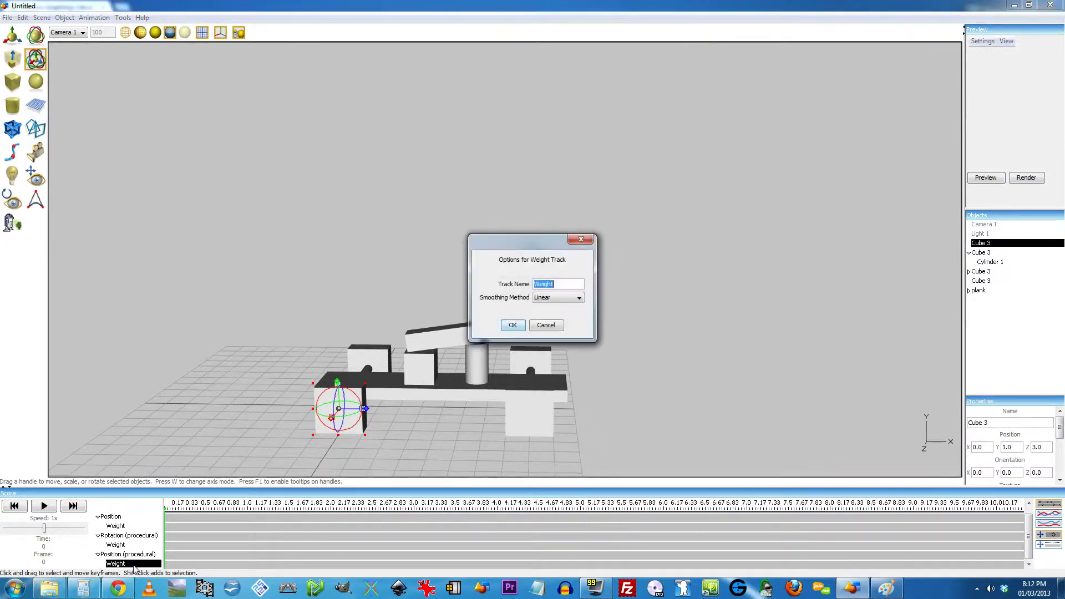
{"action": "left_click", "coordinate": [543, 325]}
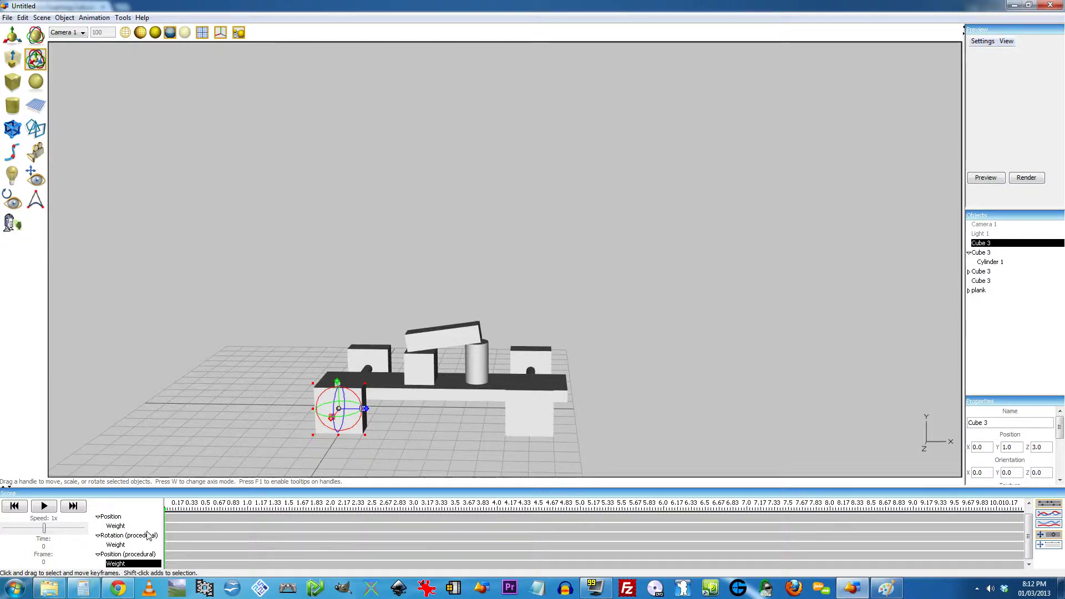
Select the Weight subtrack of the XYZ Position track and scrub the animation from the start to about 7.87 seconds
{"action": "left_click", "coordinate": [115, 527]}
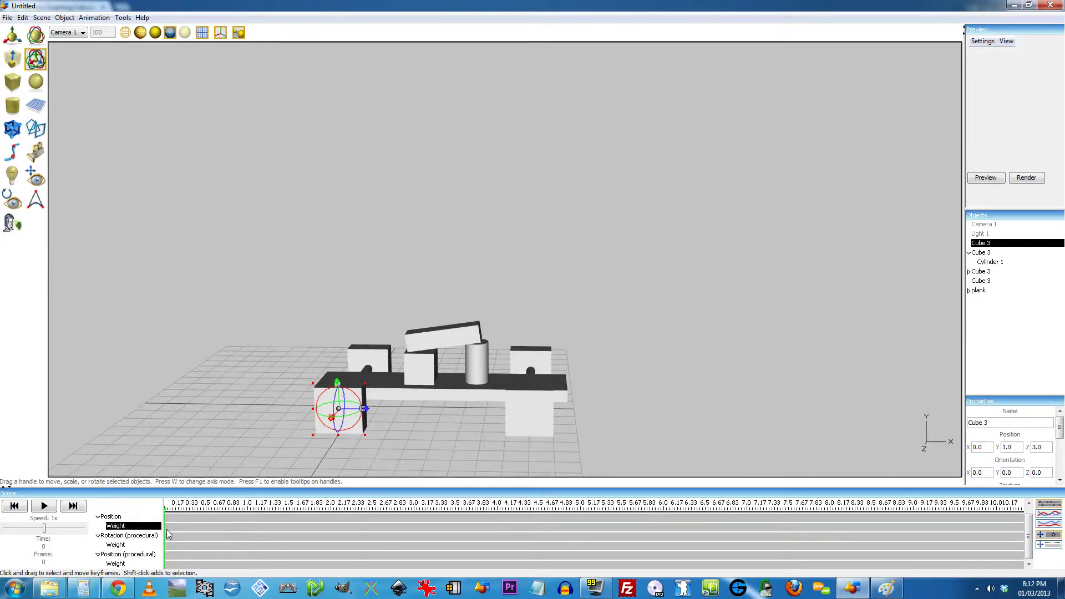
{"action": "left_click_drag", "start_coordinate": [174, 512], "coordinate": [820, 501]}
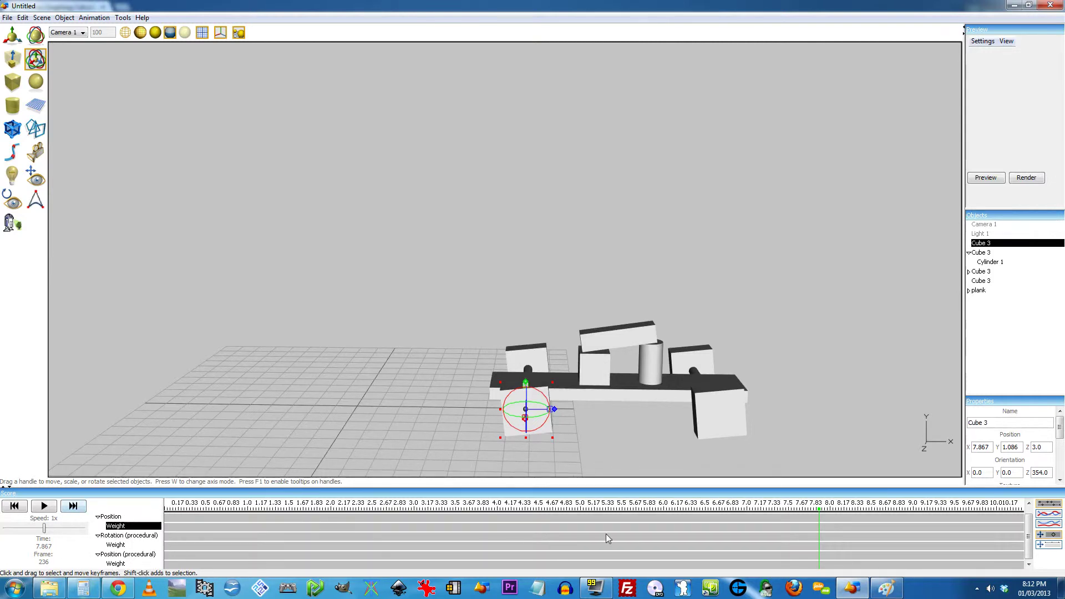
Go back to time 0 and play the animation, stopping at about 9.53 seconds
{"action": "left_click", "coordinate": [166, 502]}
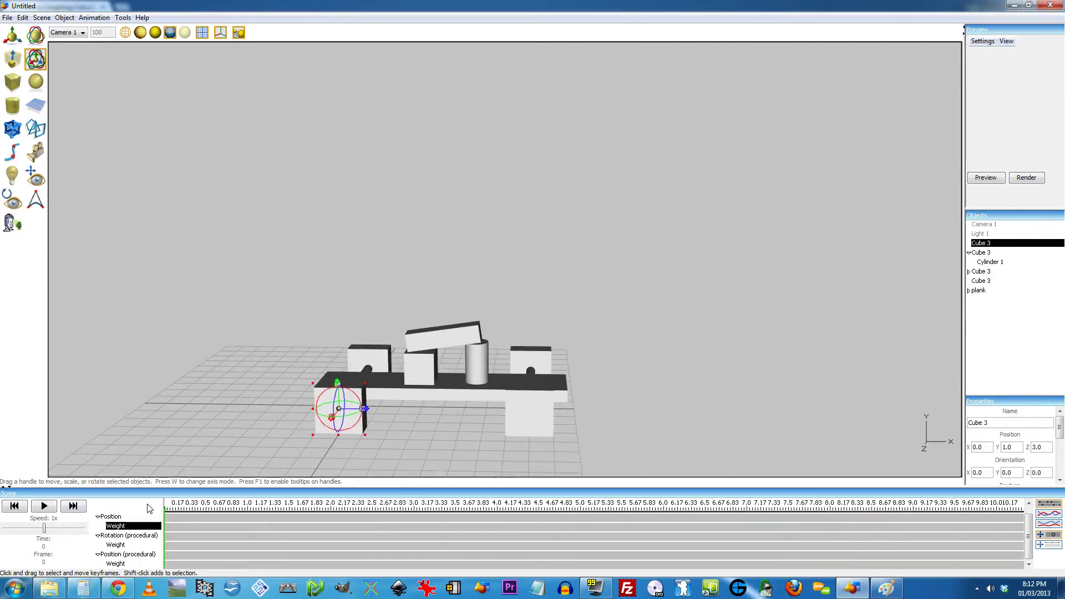
{"action": "left_click", "coordinate": [45, 507]}
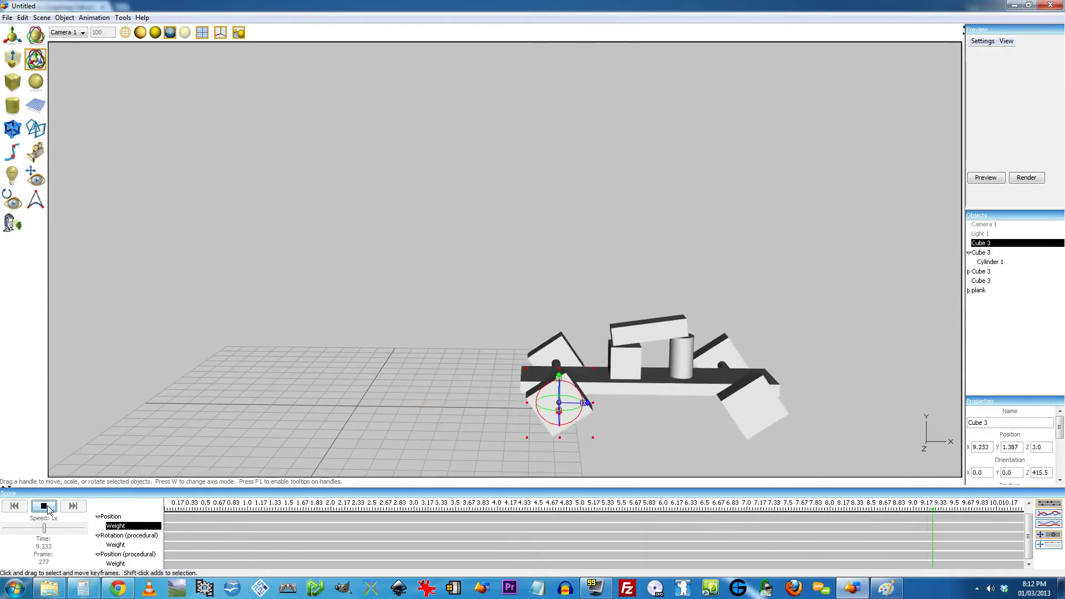
{"action": "left_click", "coordinate": [47, 507]}
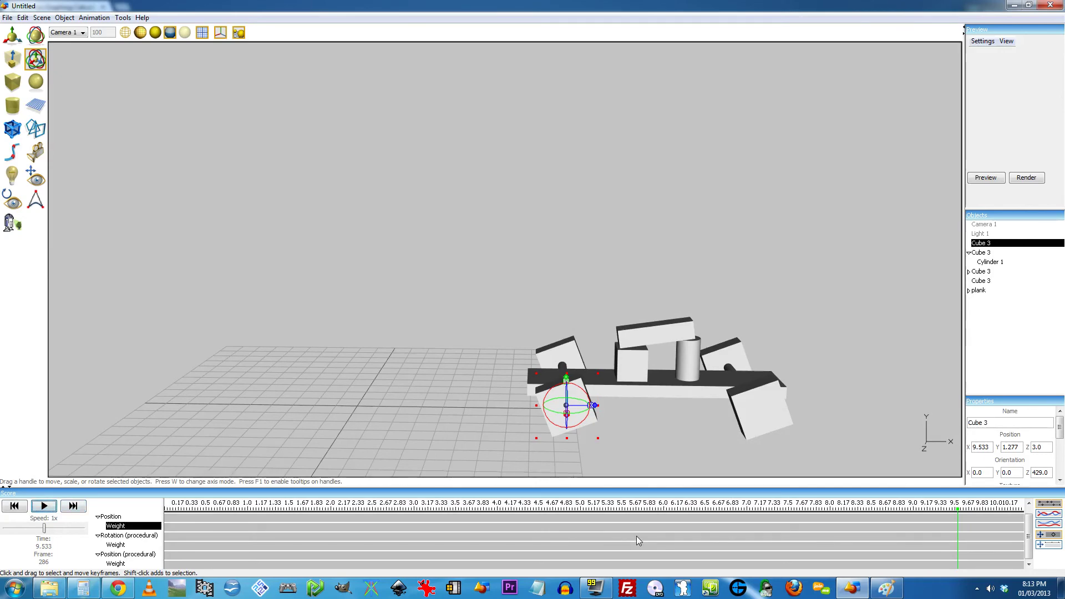